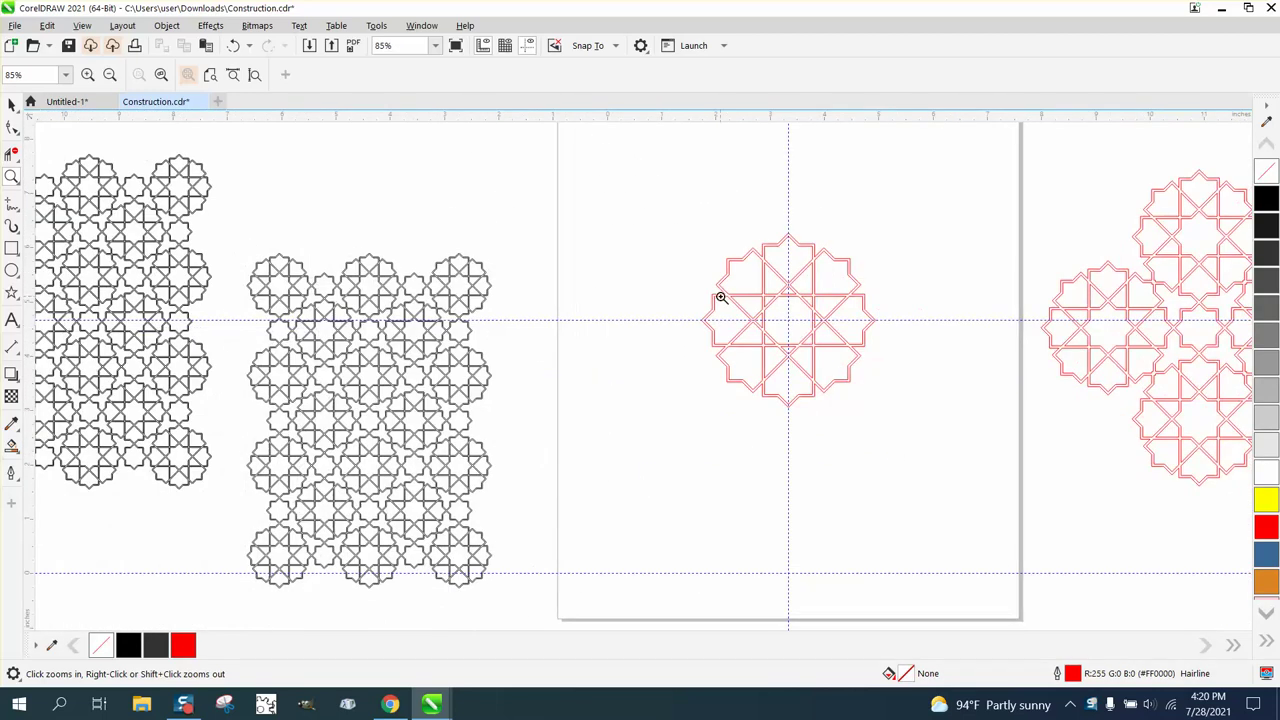
Delete the red star rosette from the middle of the page
left_click(12, 104)
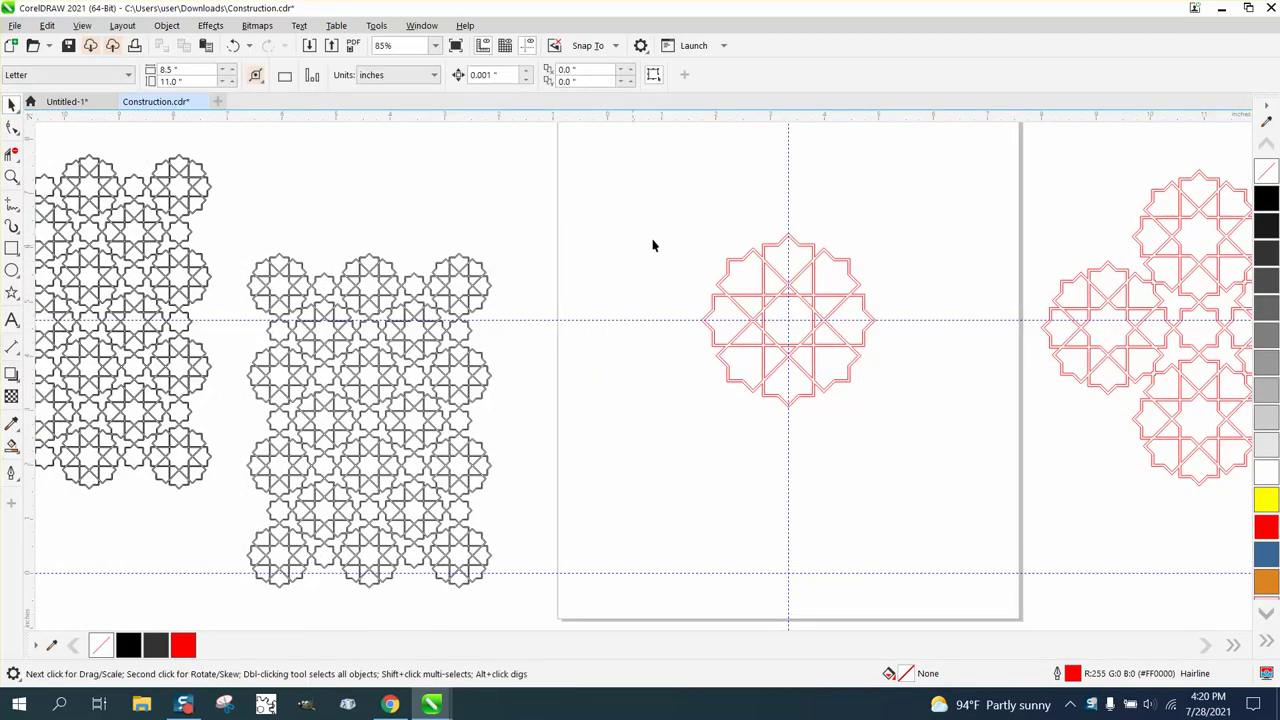
left_click_drag(865, 433, 910, 472)
key("Delete")
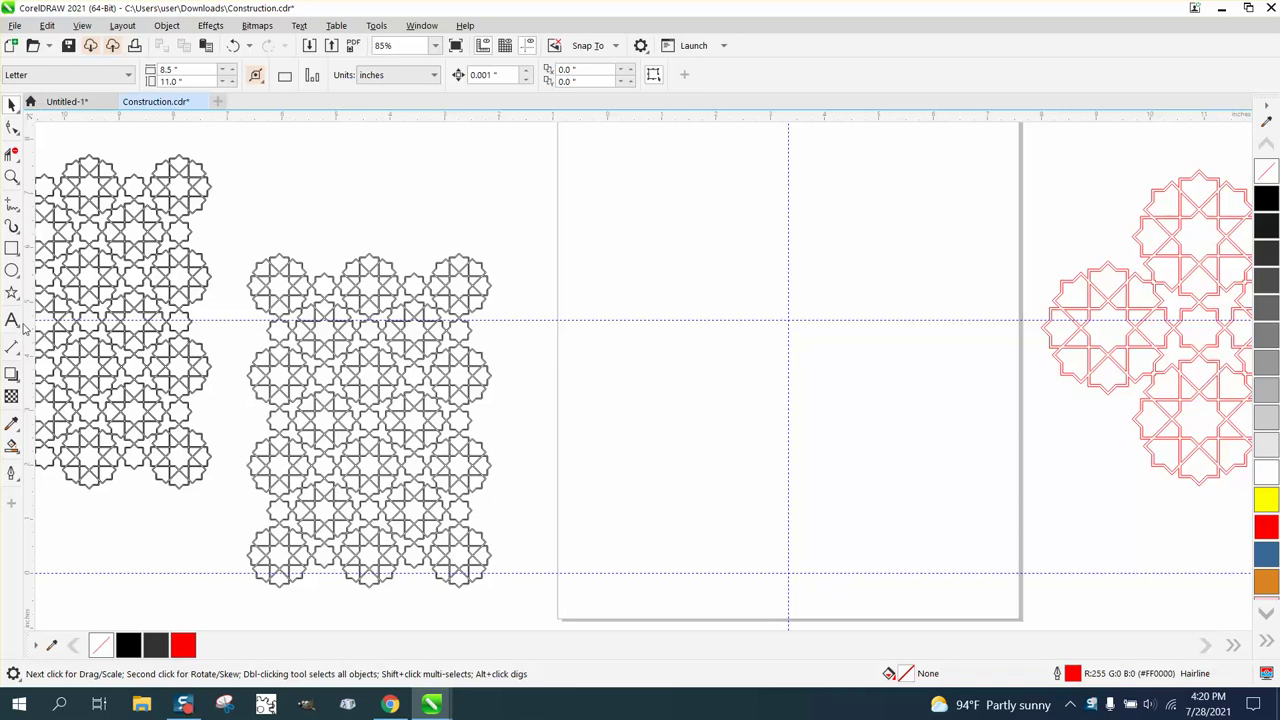
Draw a square about 0.79 inches wide and center it on the page
left_click(12, 176)
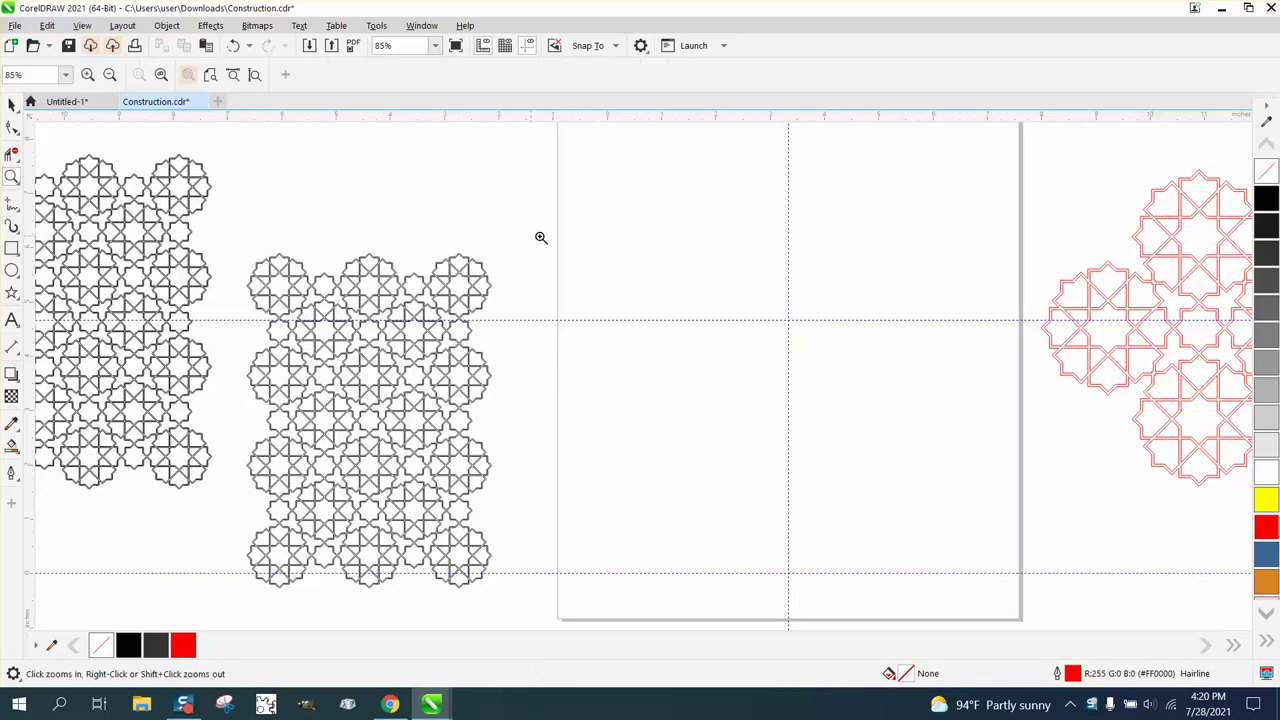
left_click_drag(620, 258, 943, 430)
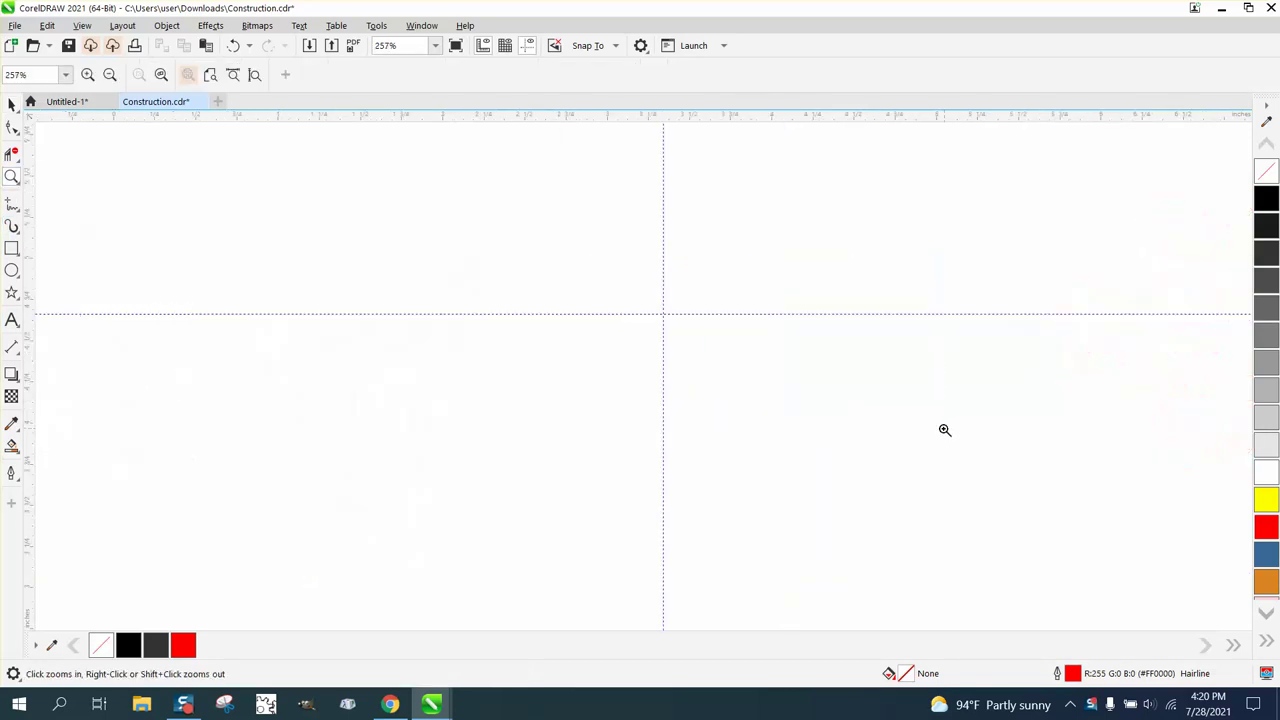
left_click(12, 249)
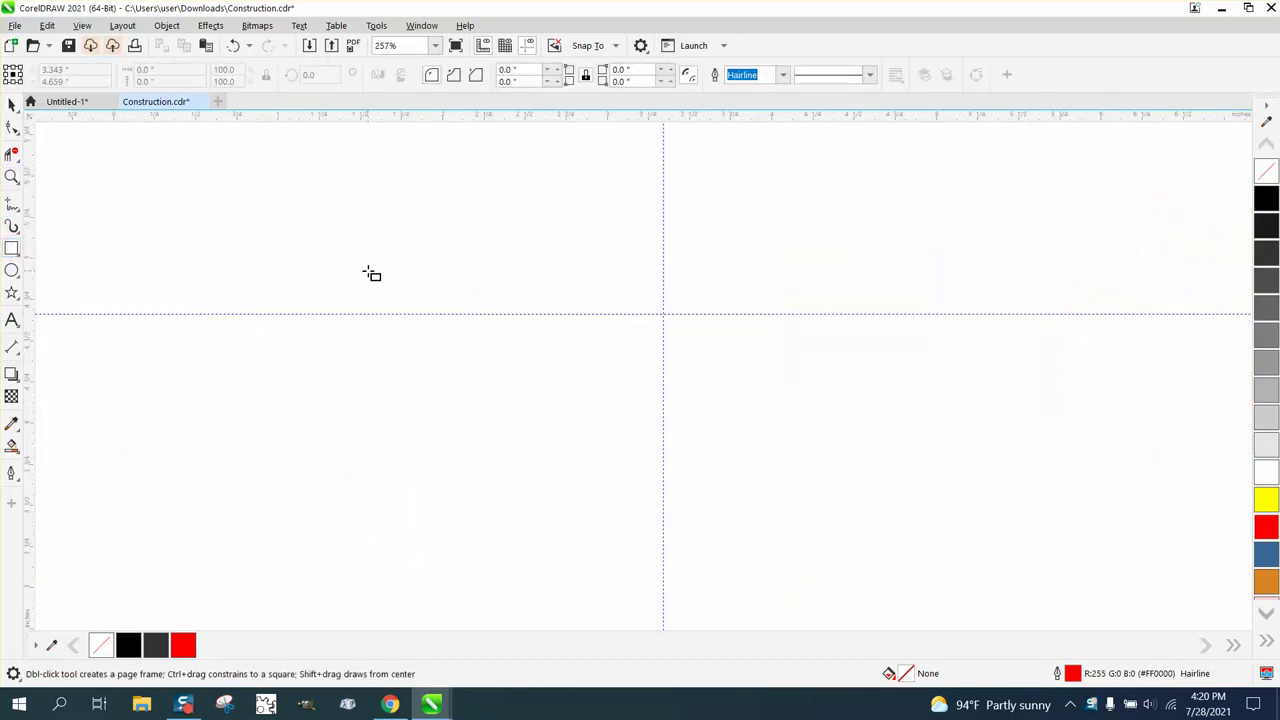
left_click_drag(750, 241, 620, 373)
key("p")
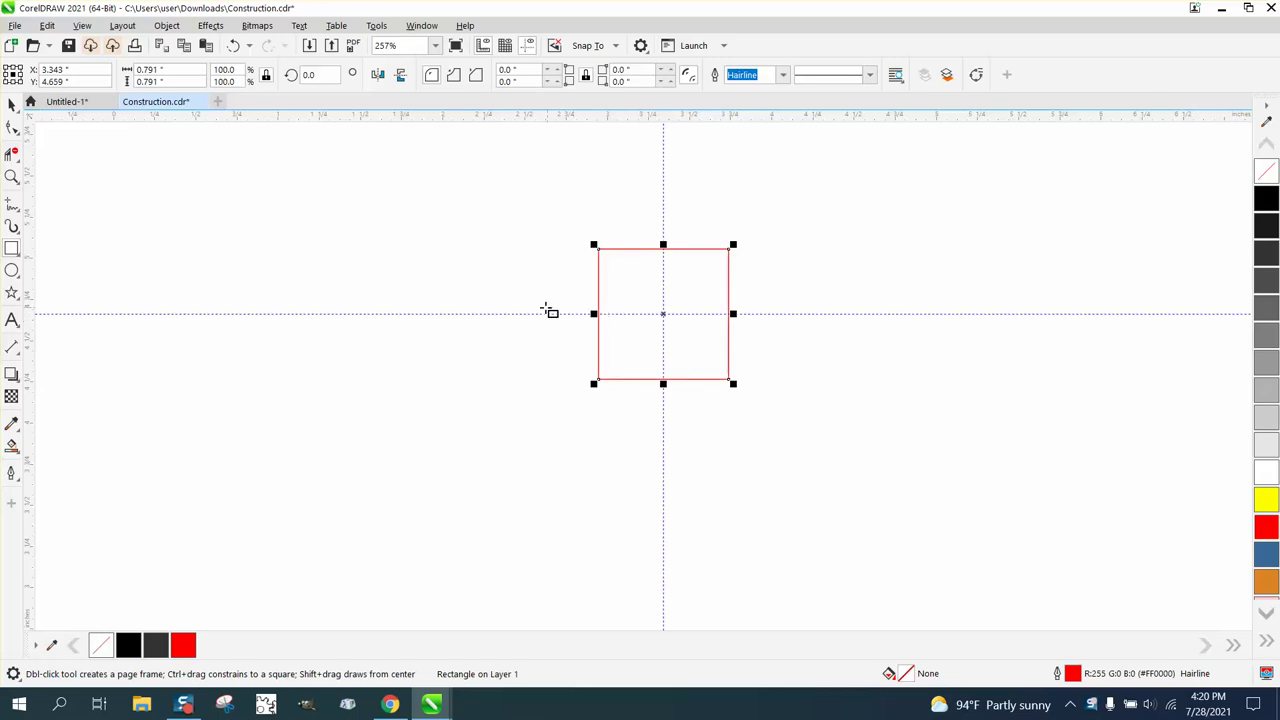
Add a duplicate of the square rotated 45 degrees about the same center
left_click_drag(338, 74, 289, 82)
type("45")
key("Return")
scroll(400, 432, "down", 4)
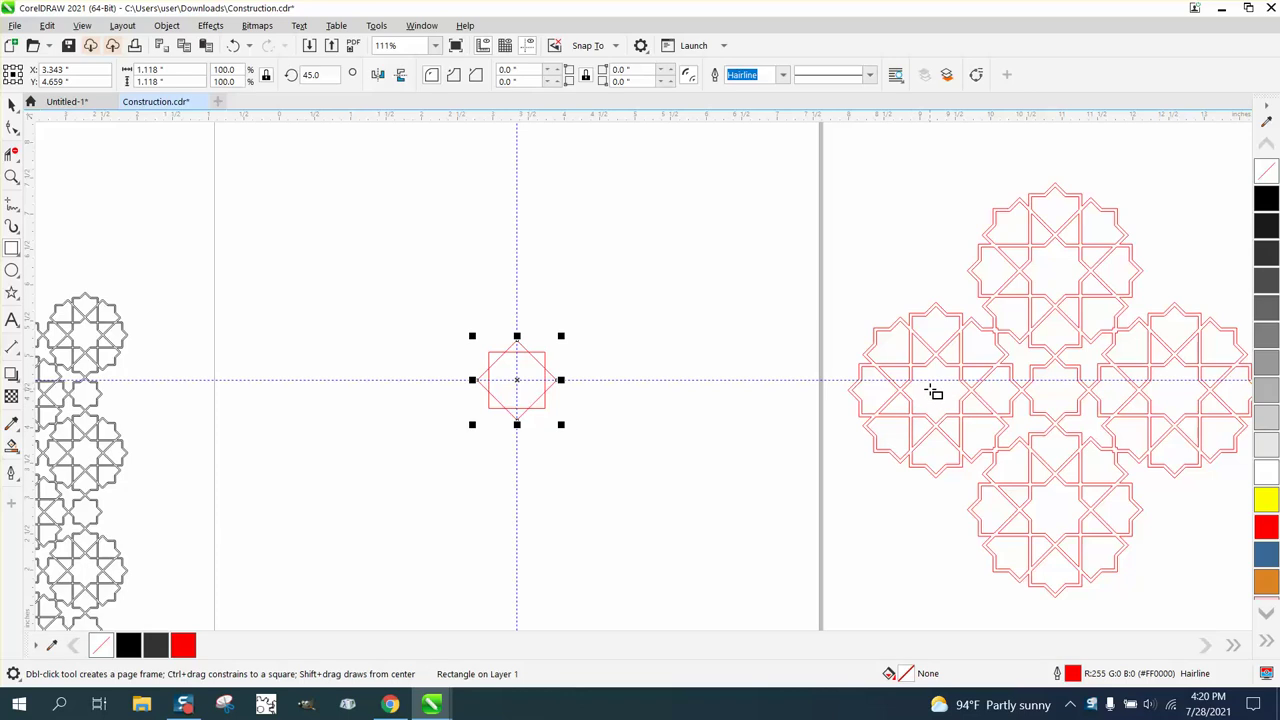
Place a copy of the two overlapping squares to the right of the originals, along the horizontal guideline
left_click(12, 104)
left_click_drag(434, 292, 636, 476)
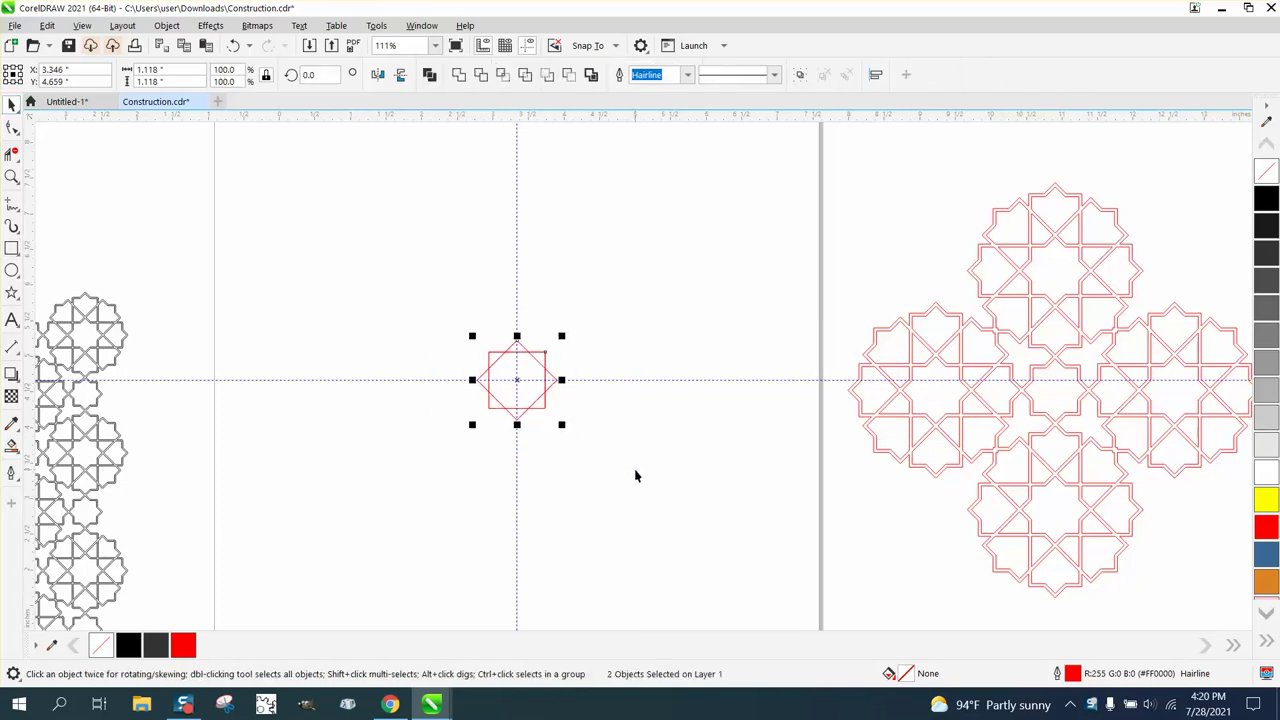
left_click_drag(517, 386, 673, 383)
left_click(632, 275)
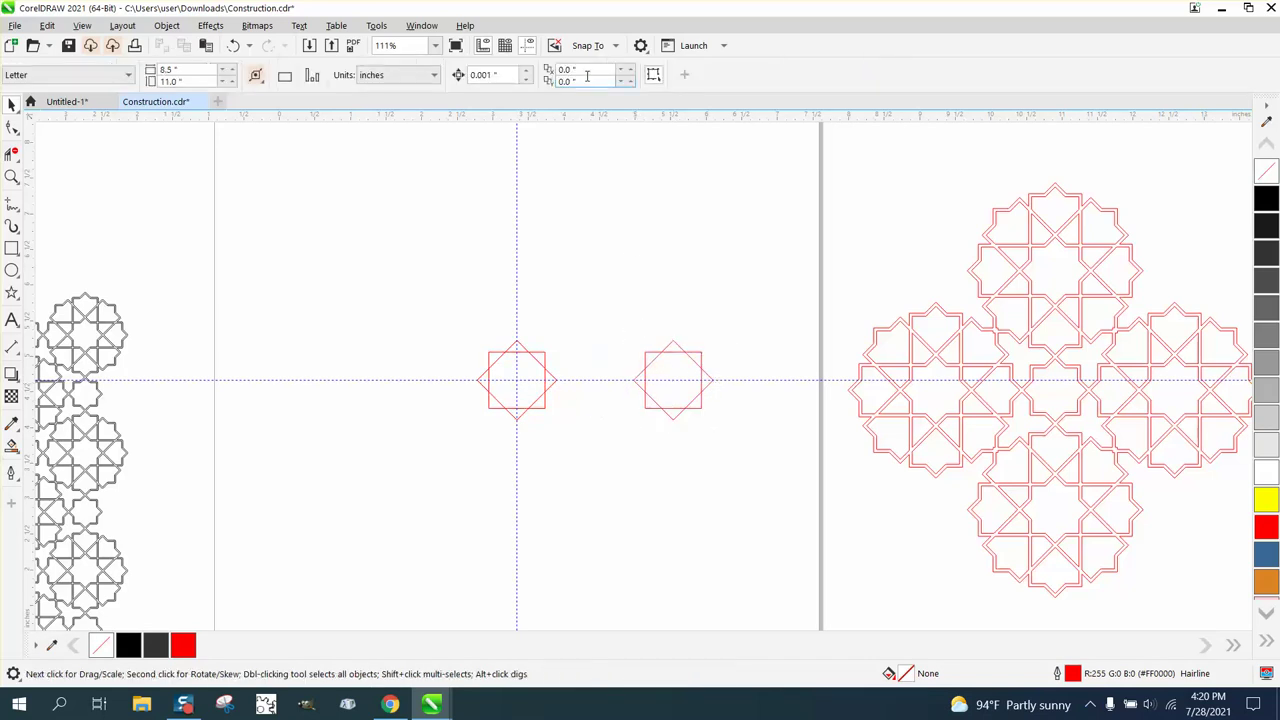
left_click_drag(465, 332, 601, 440)
left_click(480, 143)
left_click(505, 76)
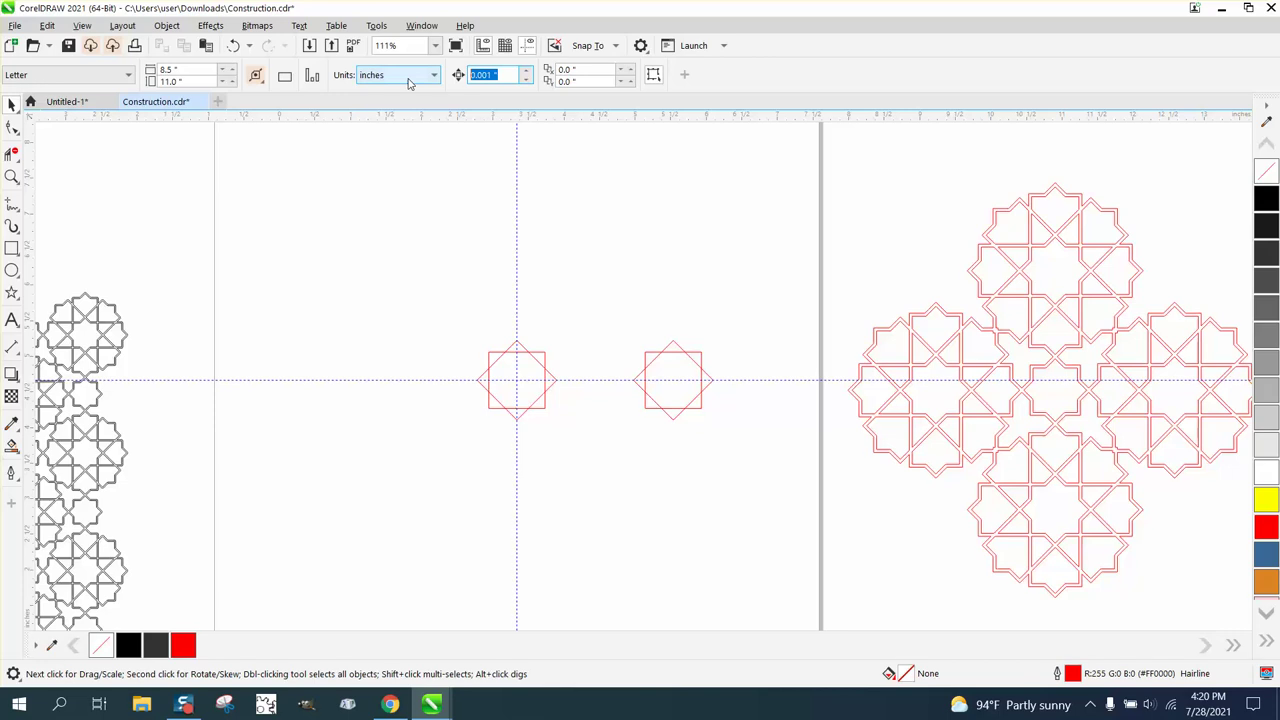
type("3")
Weld the two squares at the guideline crossing into one eight-pointed star and set its outline width to 3 pt
left_click_drag(465, 323, 582, 452)
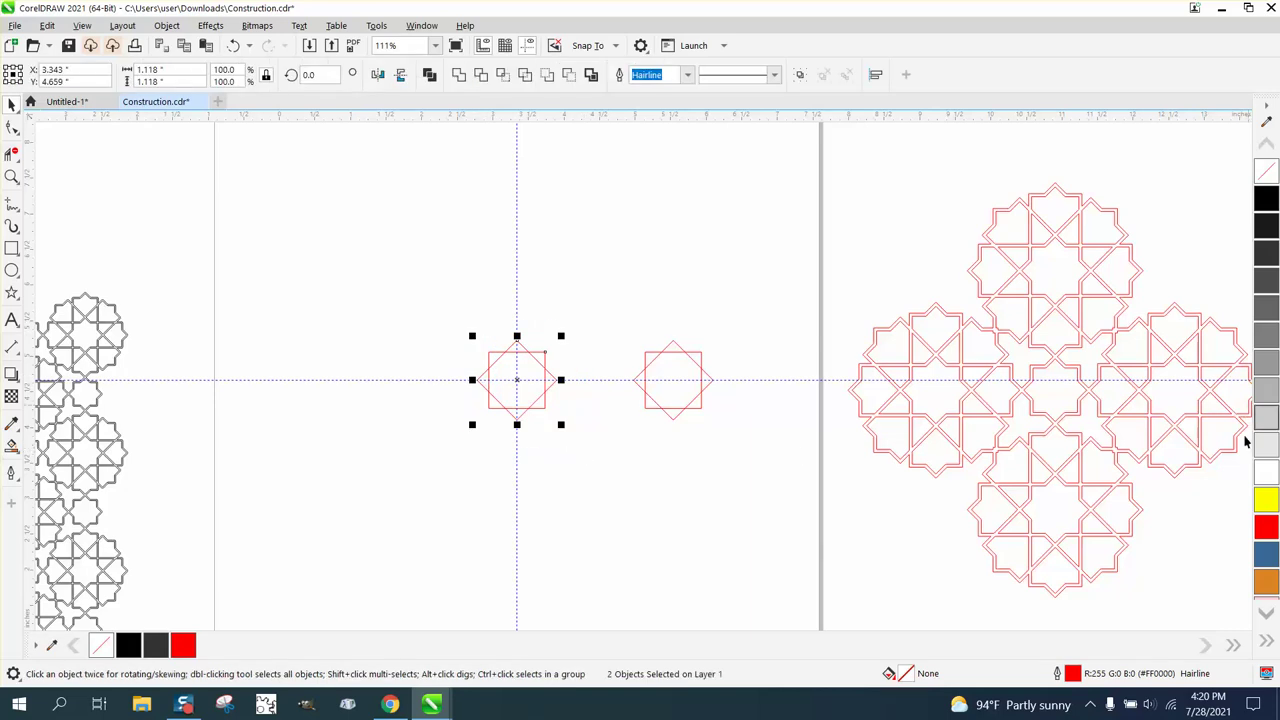
left_click(458, 74)
double_click(1072, 676)
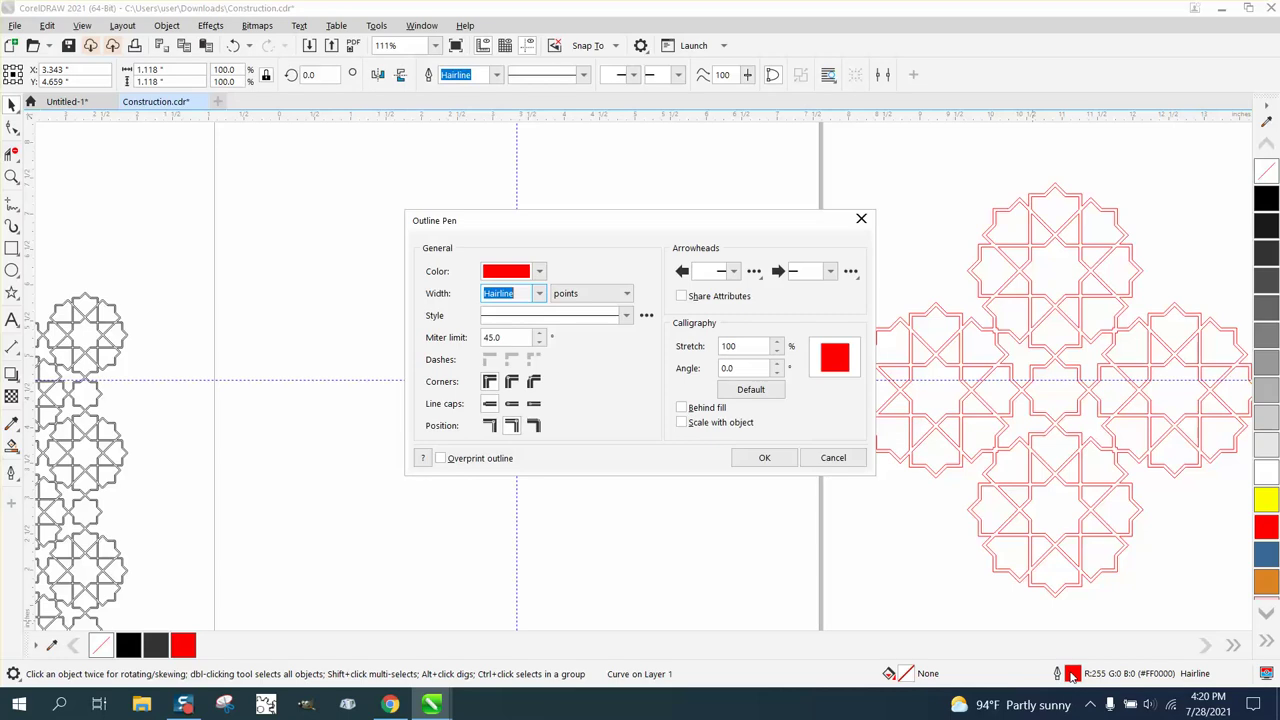
left_click(541, 294)
left_click(510, 393)
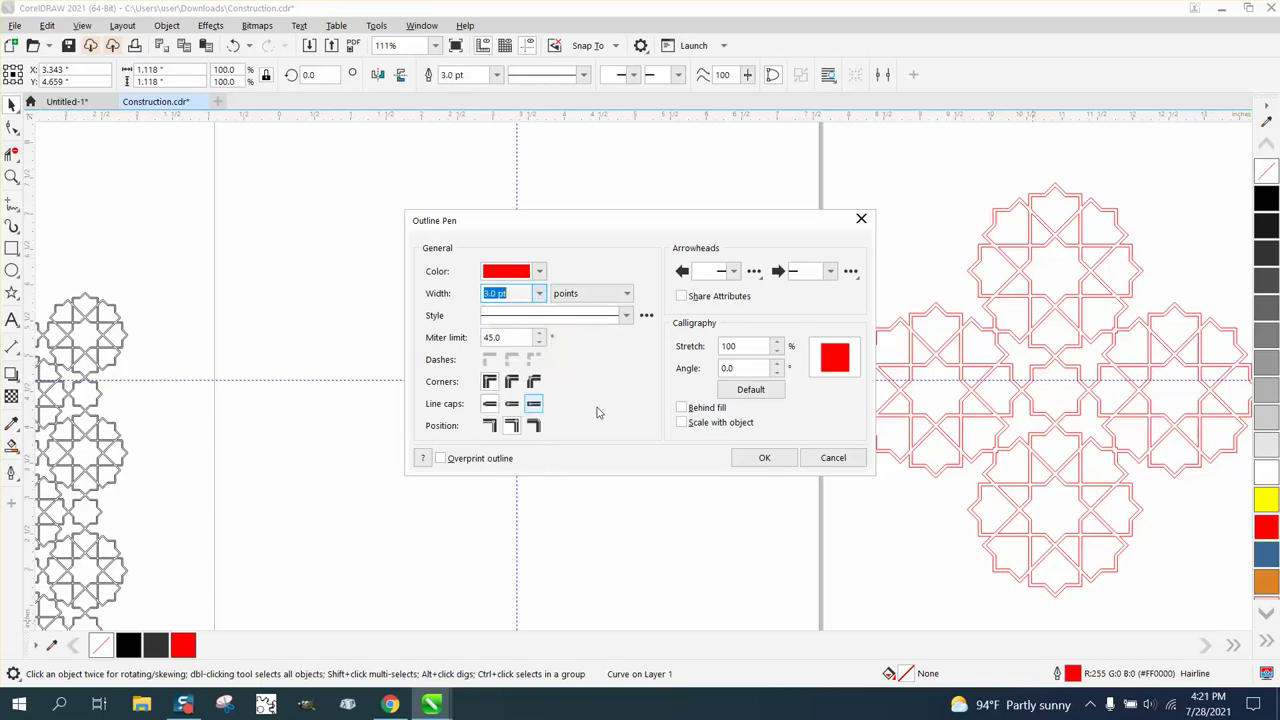
left_click(762, 458)
Convert the star's outline to an object with no fill and a red hairline outline
left_click(166, 25)
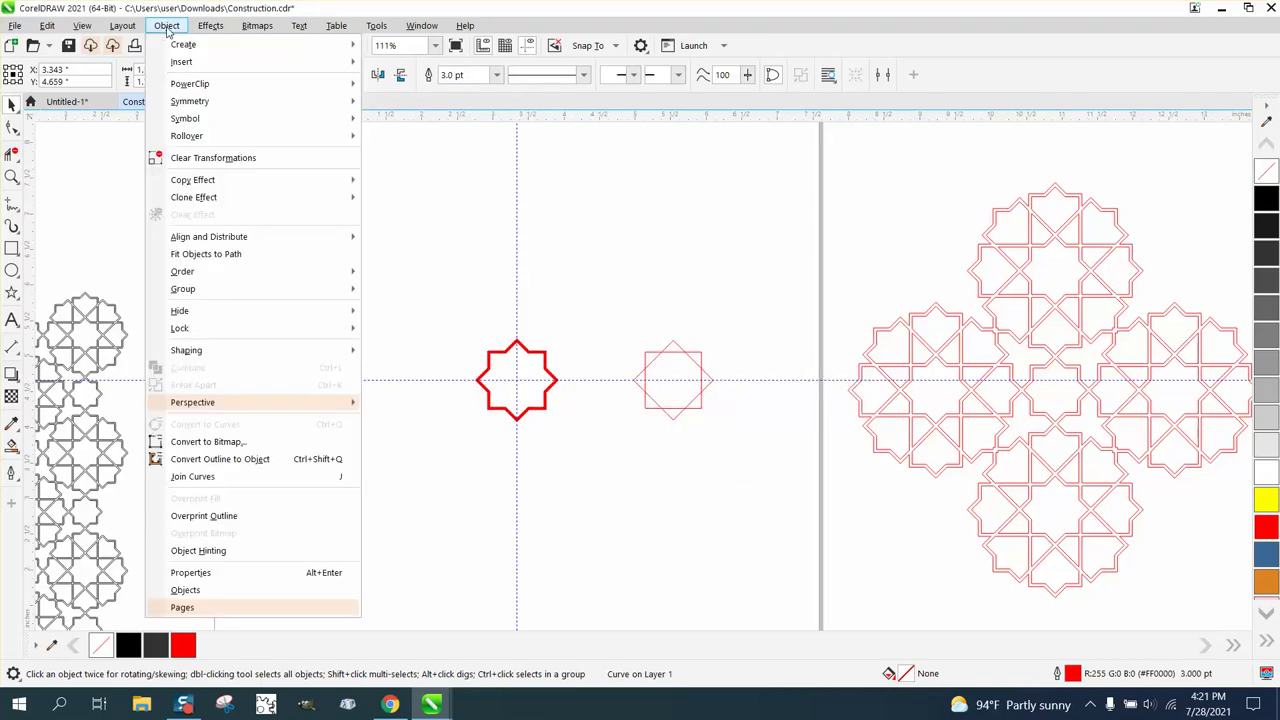
left_click(229, 462)
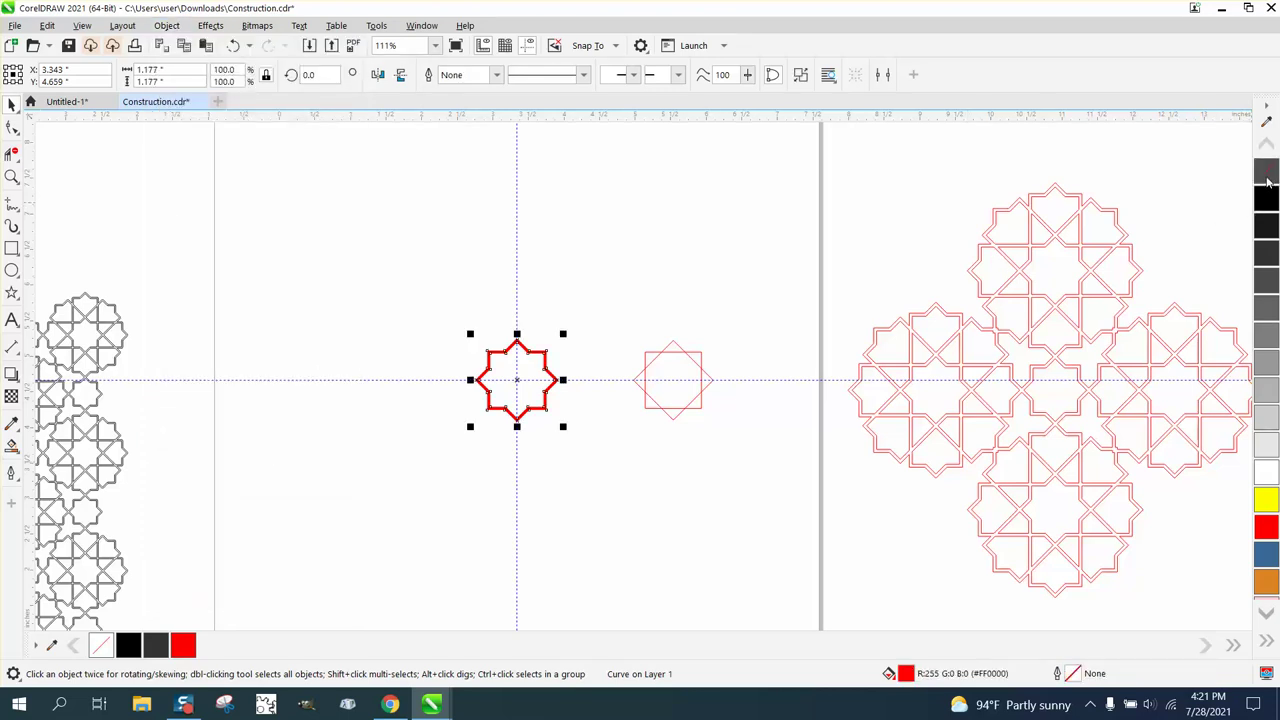
left_click(1267, 180)
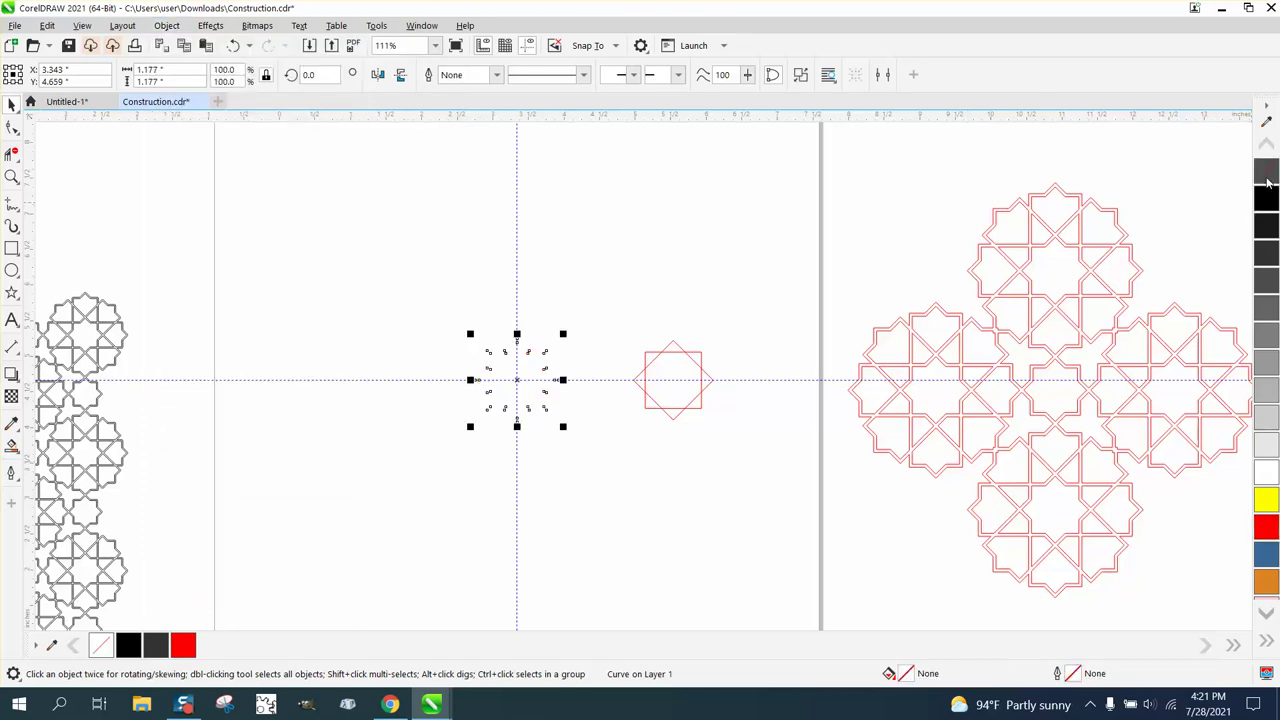
right_click(1266, 527)
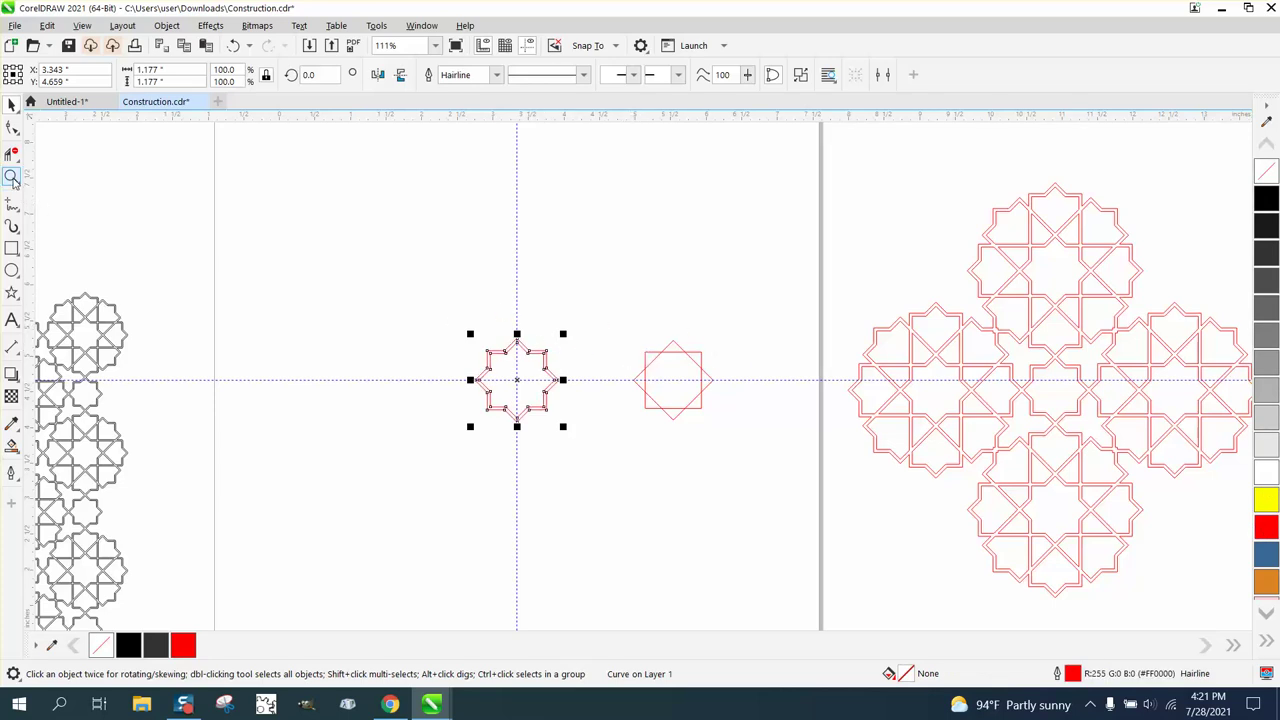
On the copied squares, delete the inner segments below the top point and across the square's two upper corners with Virtual Segment Delete
left_click_drag(598, 306, 721, 430)
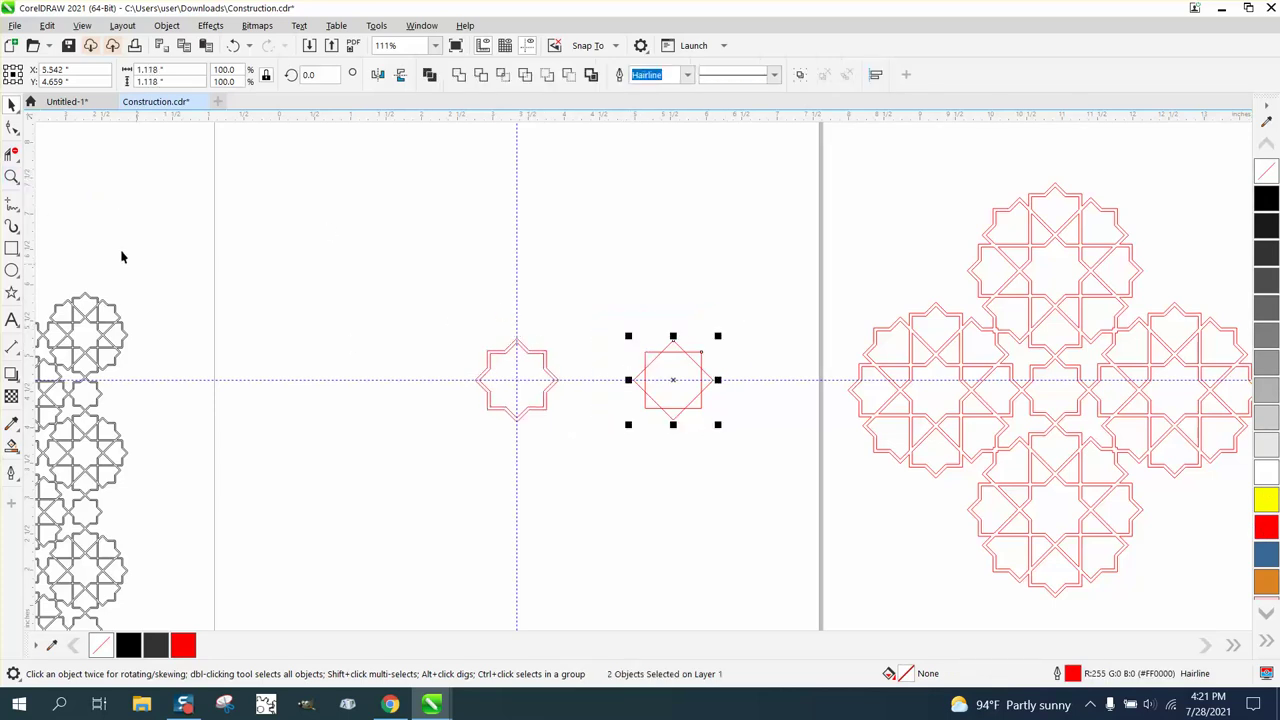
left_click(12, 176)
left_click_drag(640, 316, 766, 431)
left_click(12, 153)
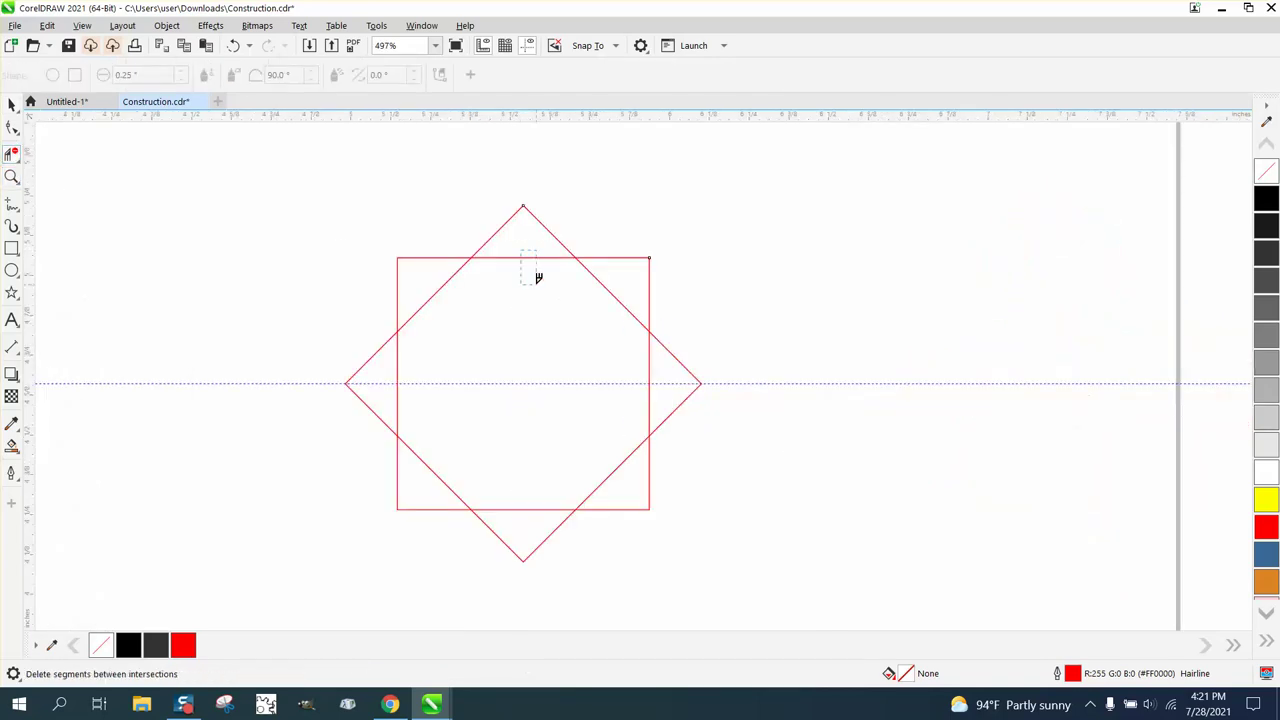
left_click(515, 259)
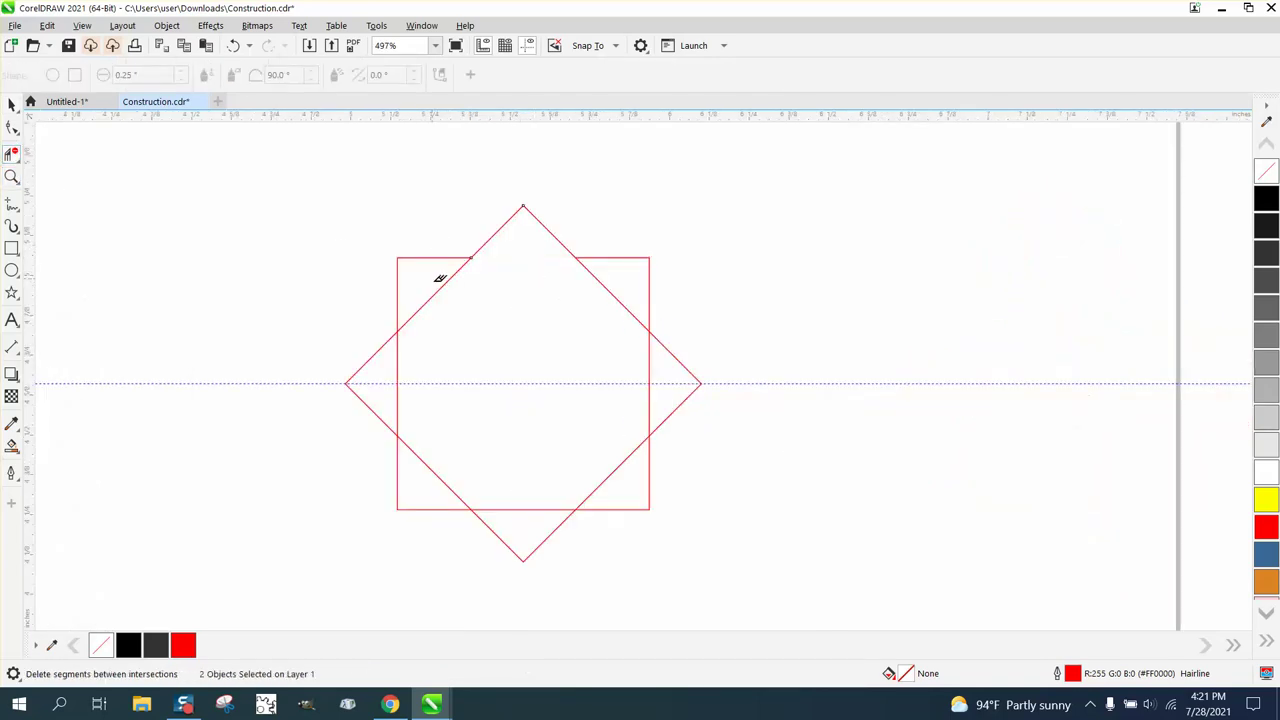
left_click(443, 284)
left_click(604, 287)
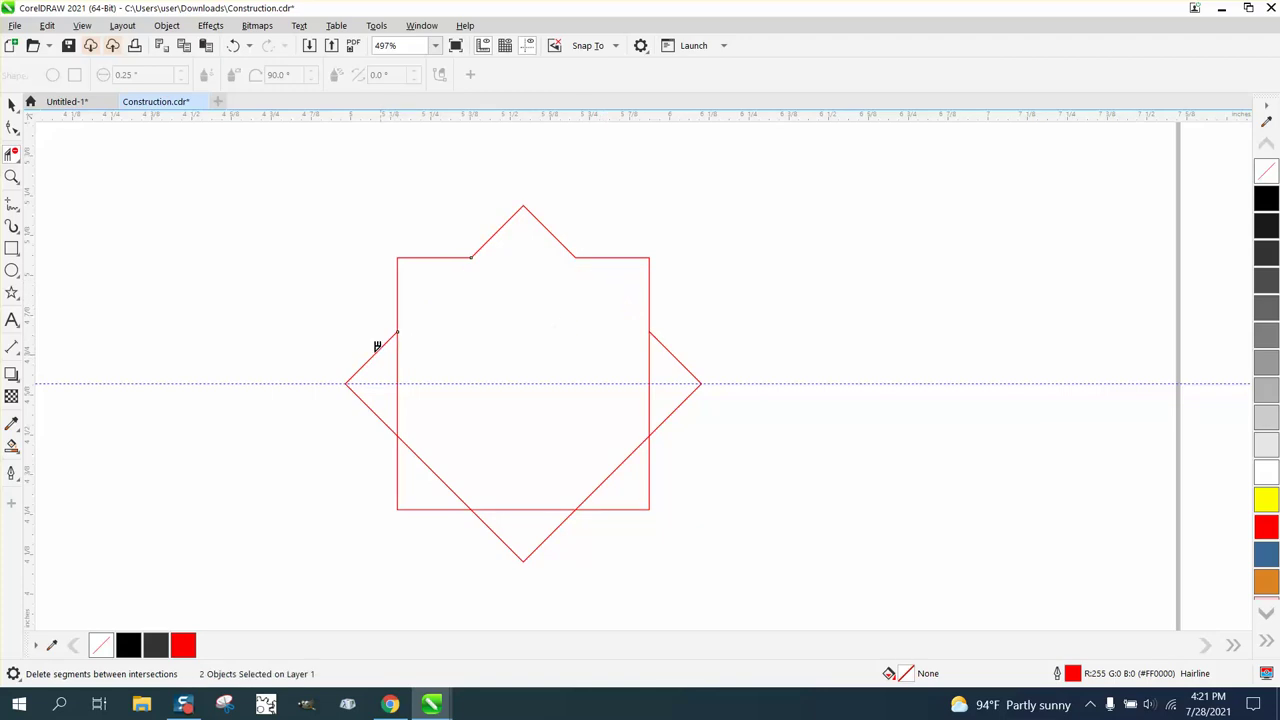
Delete the rotated square's side and bottom points and the diagonals across the lower corners, leaving a square with a triangular peak
left_click(378, 349)
left_click(556, 530)
left_click(348, 384)
left_click(694, 390)
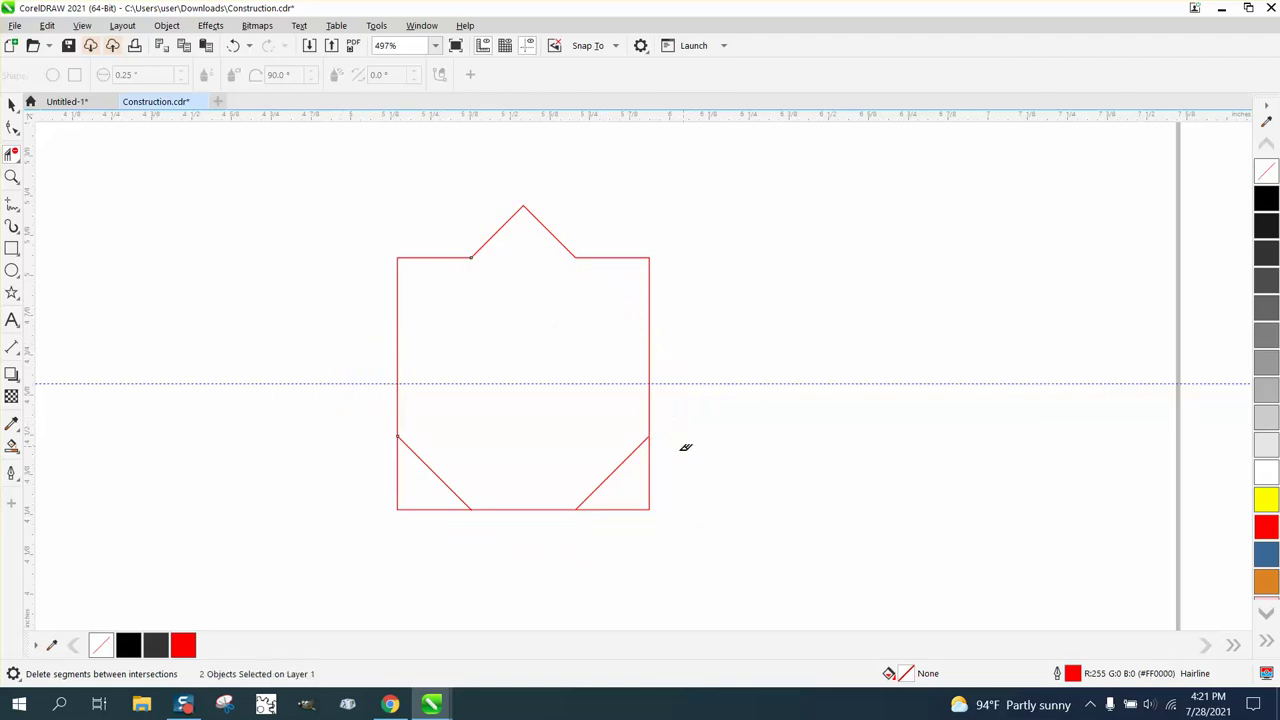
left_click(628, 457)
left_click(450, 487)
Try to weld the triangular peak and the open square into one shape, inspect the corner joint, and undo the weld
left_click(11, 176)
left_click_drag(464, 250, 491, 271)
scroll(463, 243, "down", 10)
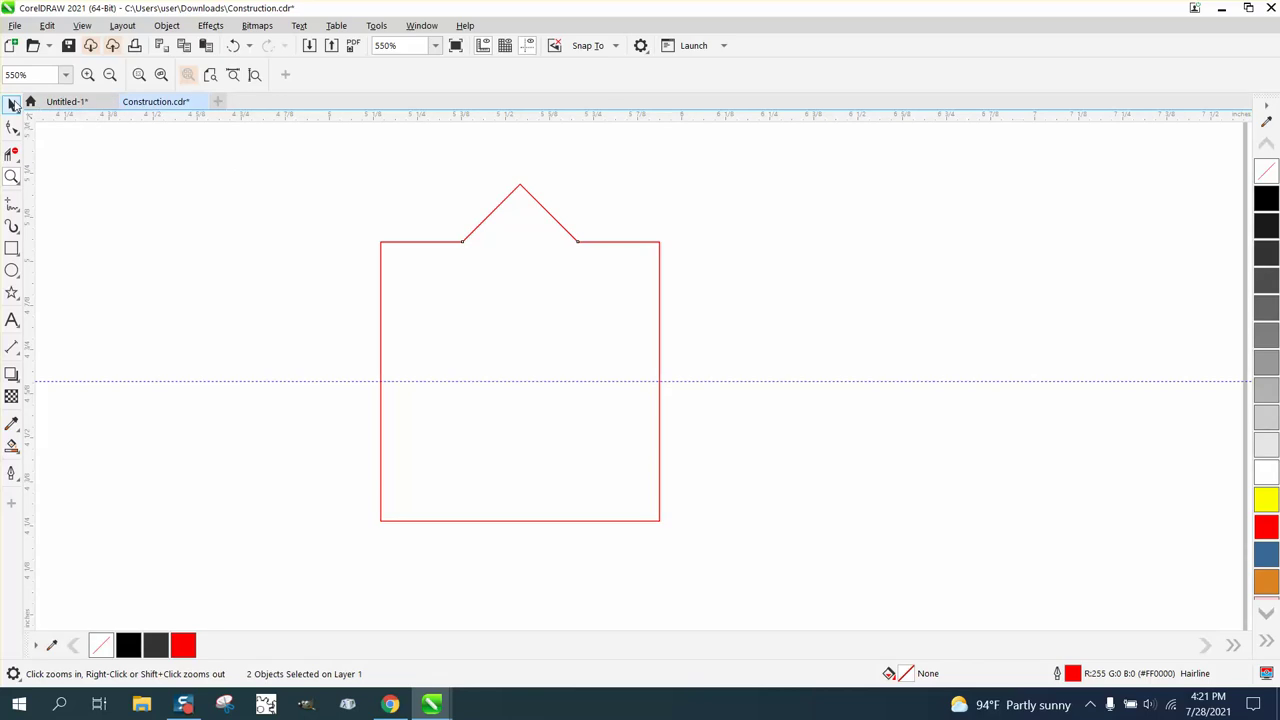
left_click(14, 103)
left_click_drag(323, 166, 863, 591)
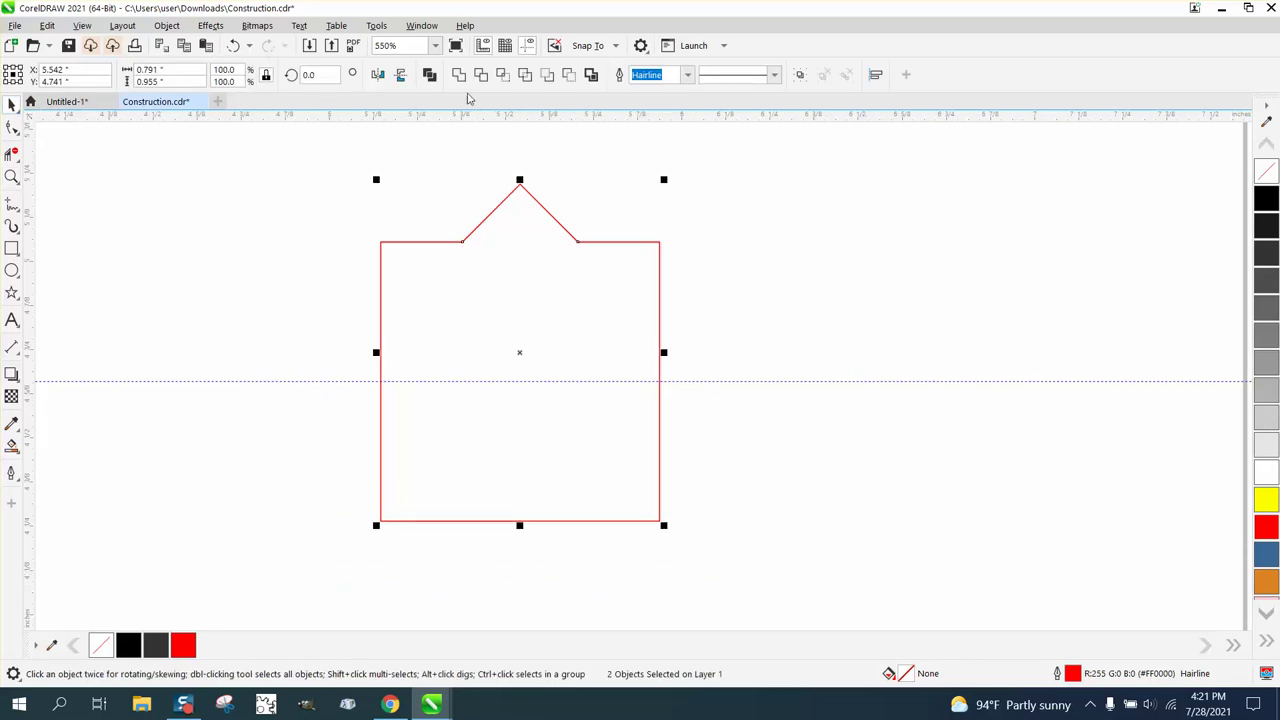
left_click(459, 74)
left_click(12, 177)
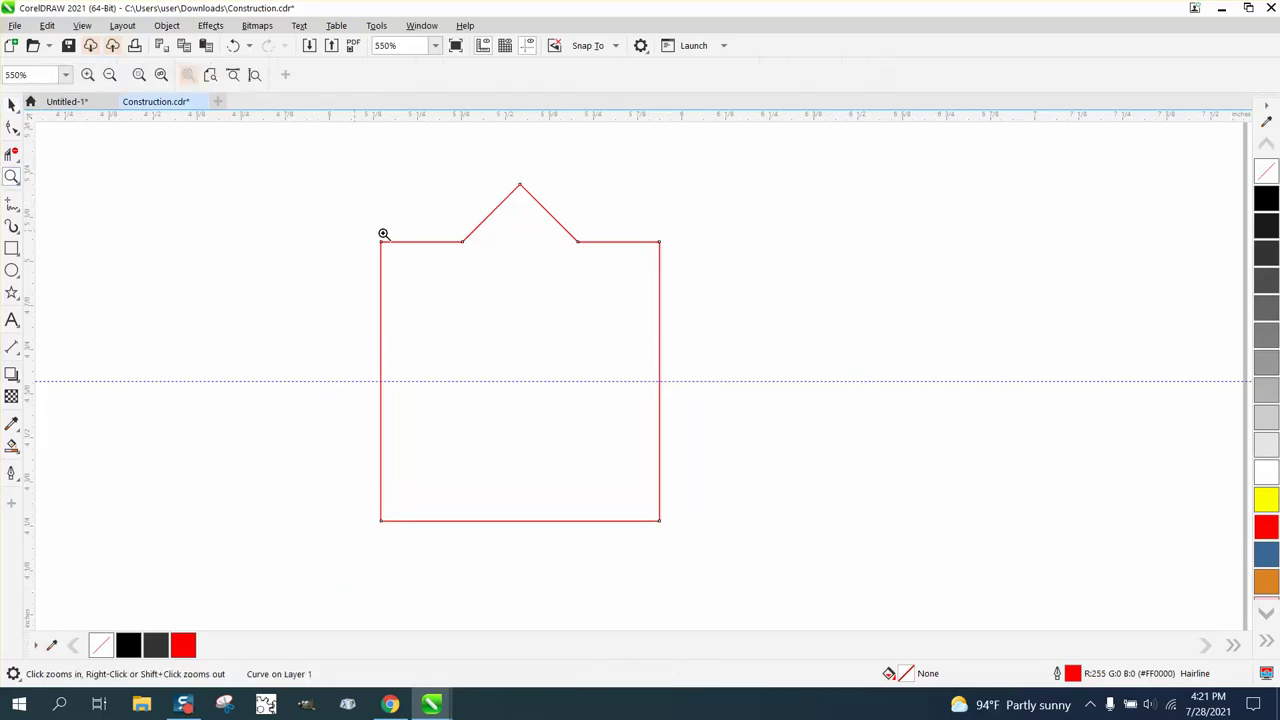
left_click_drag(455, 237, 471, 246)
scroll(471, 246, "down", 5)
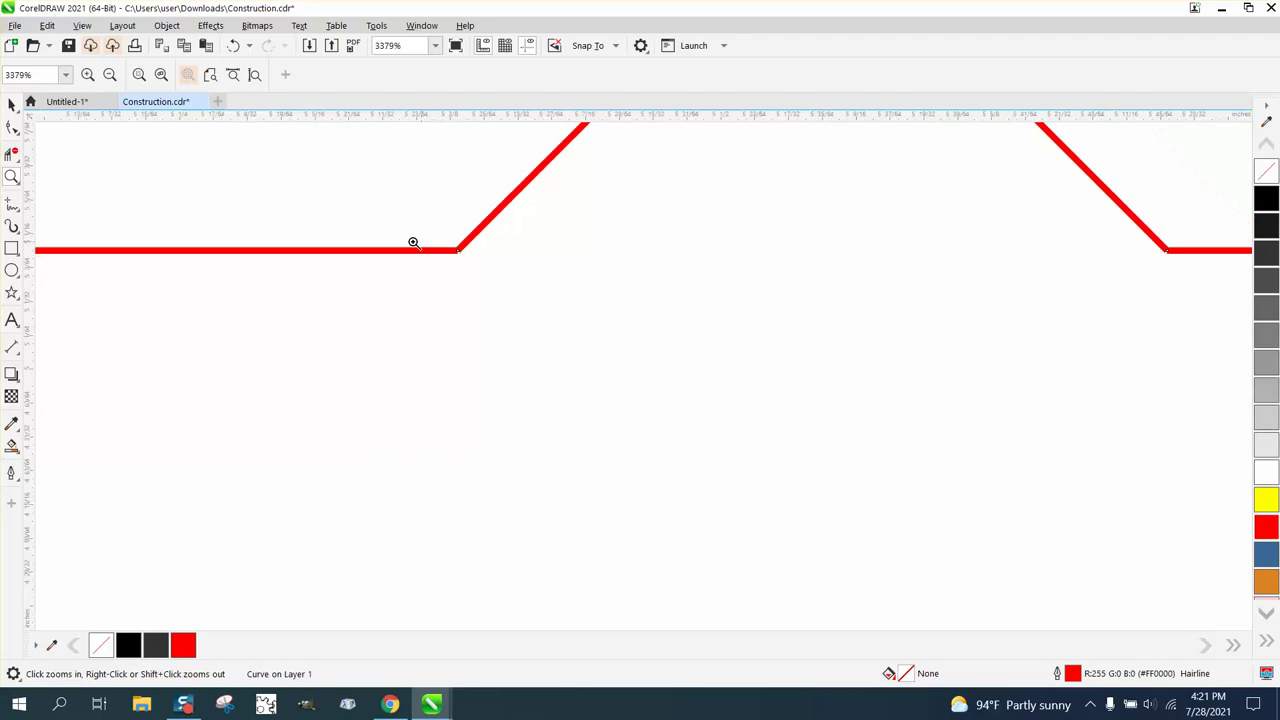
left_click(233, 45)
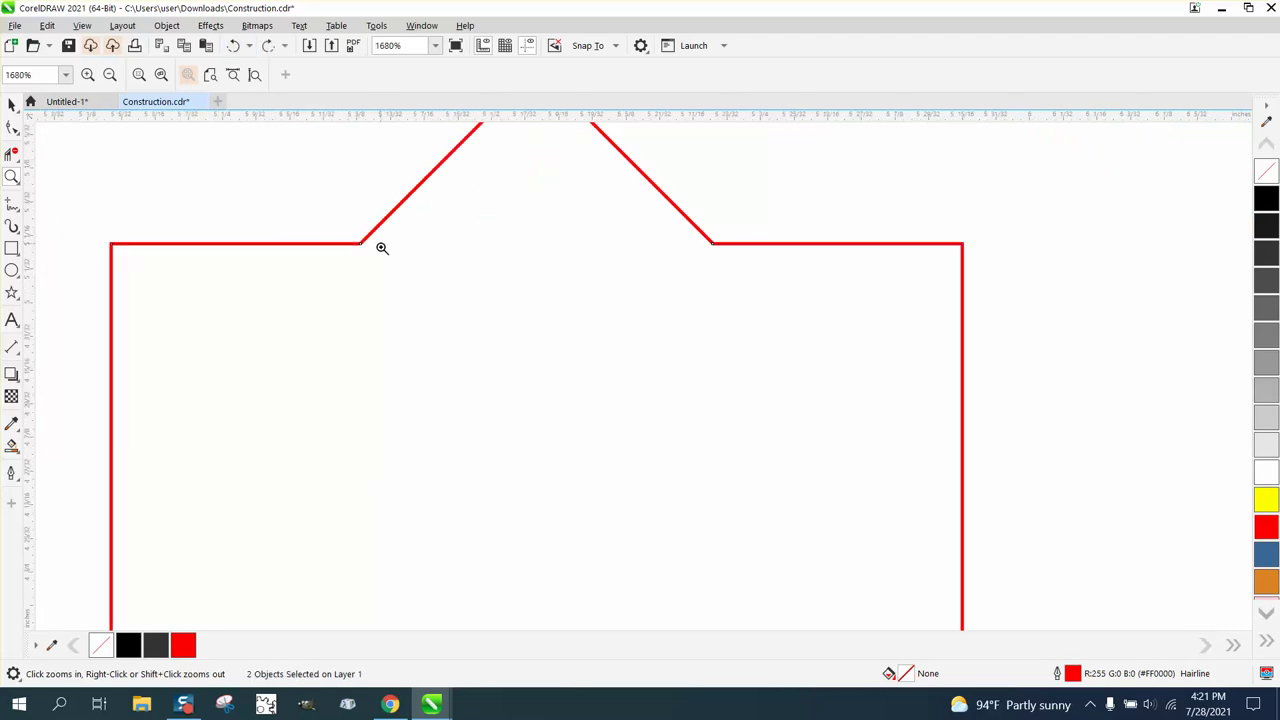
Select the end node at the peak's left base corner and open the Join Curves settings
scroll(380, 249, "down", 1)
left_click(20, 126)
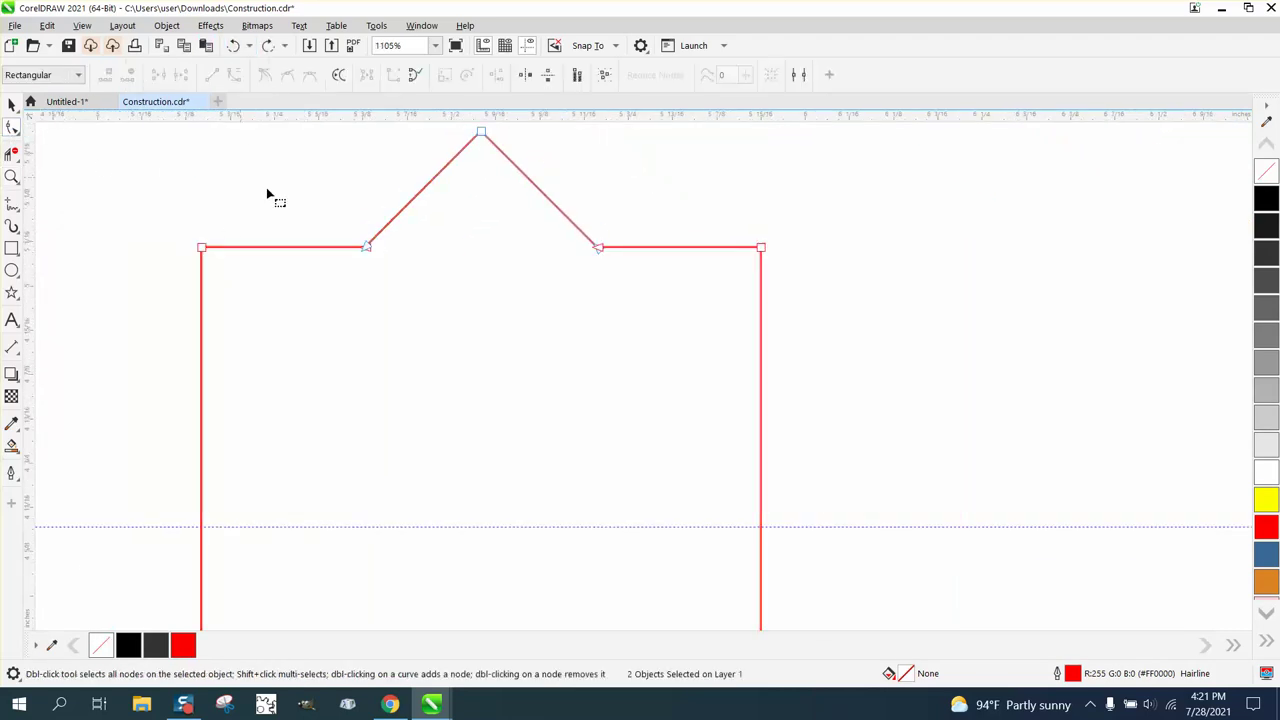
left_click(367, 246)
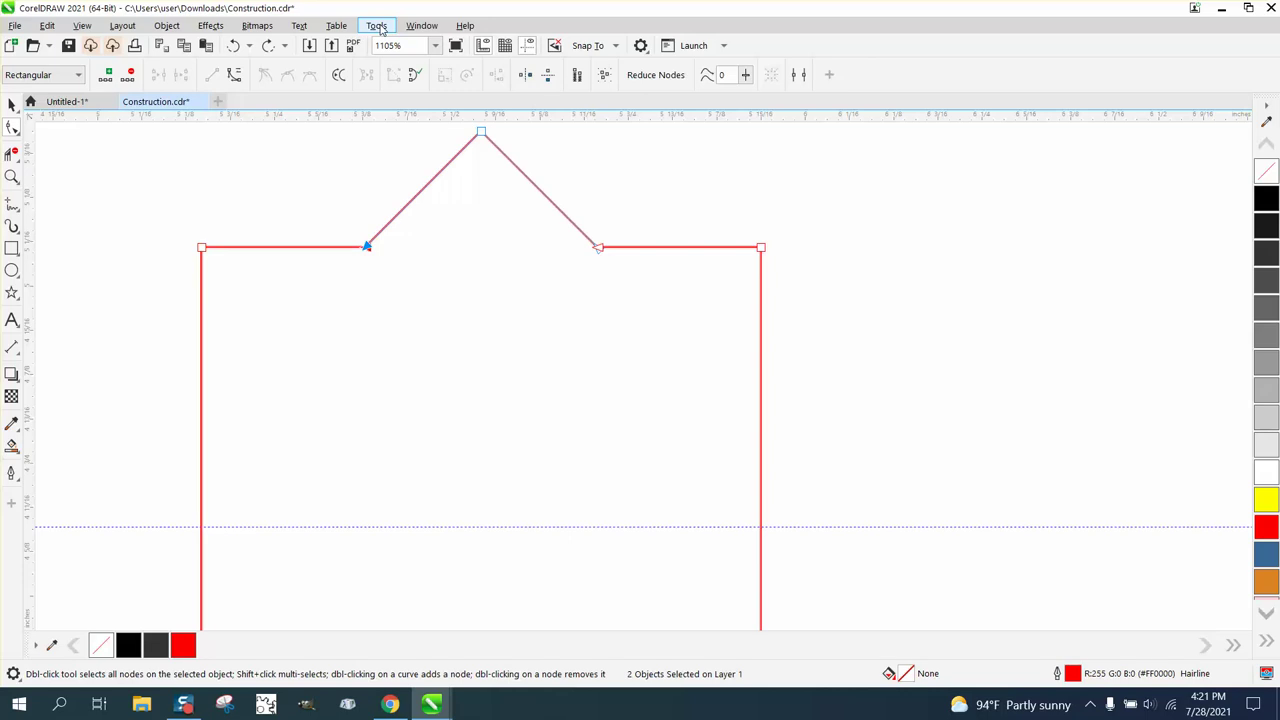
left_click(421, 25)
mouse_move(437, 234)
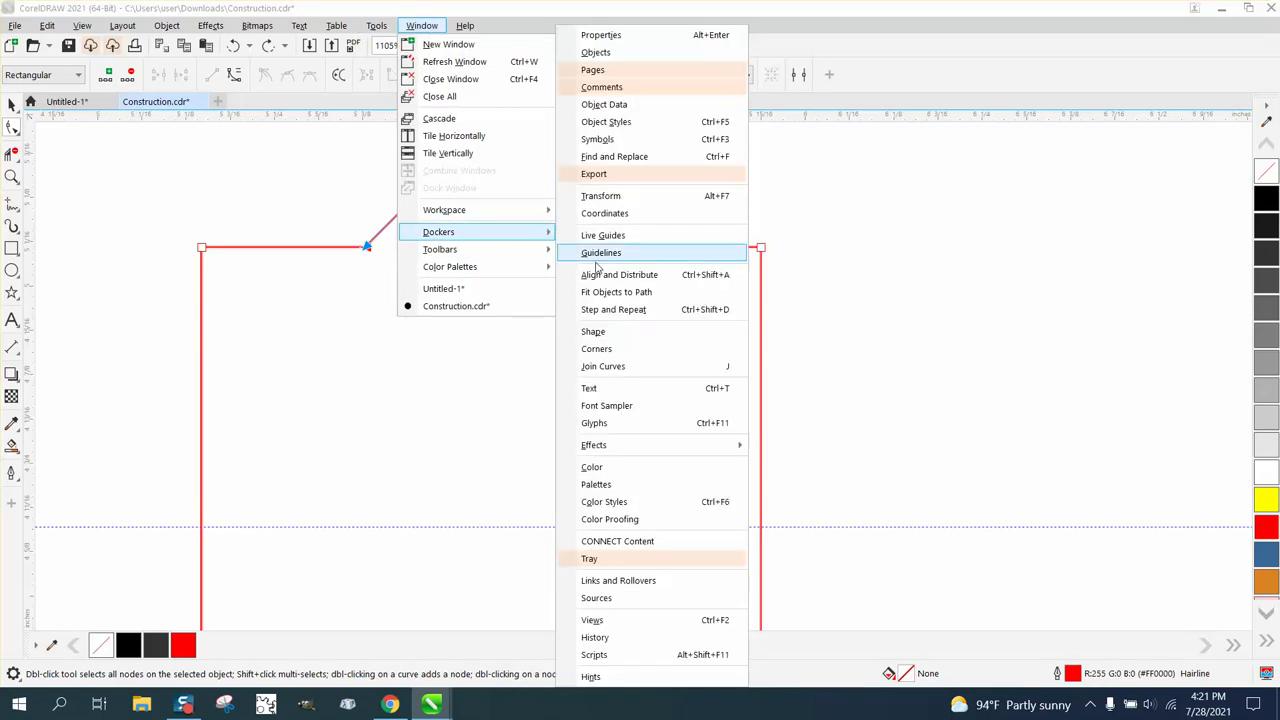
left_click(605, 366)
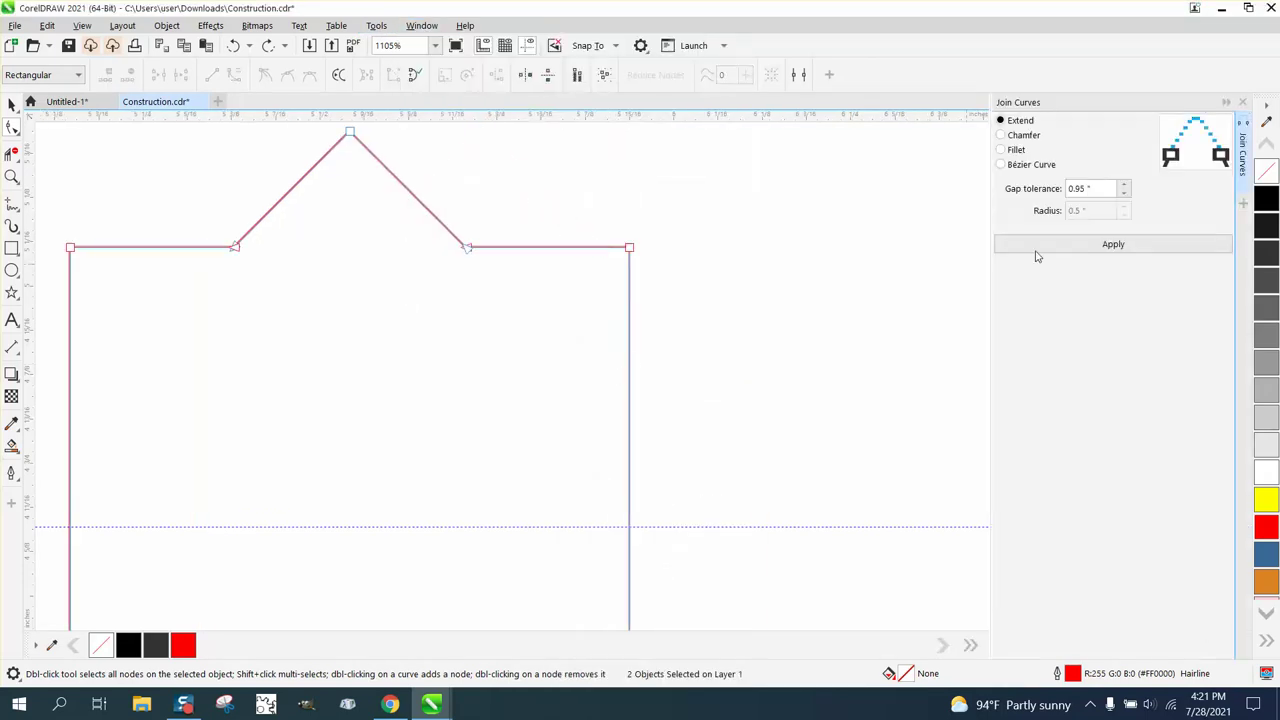
Try to join the open curve ends at the peak's base corners using the Extend mode
left_click(1135, 245)
left_click_drag(487, 222, 474, 297)
left_click(1043, 246)
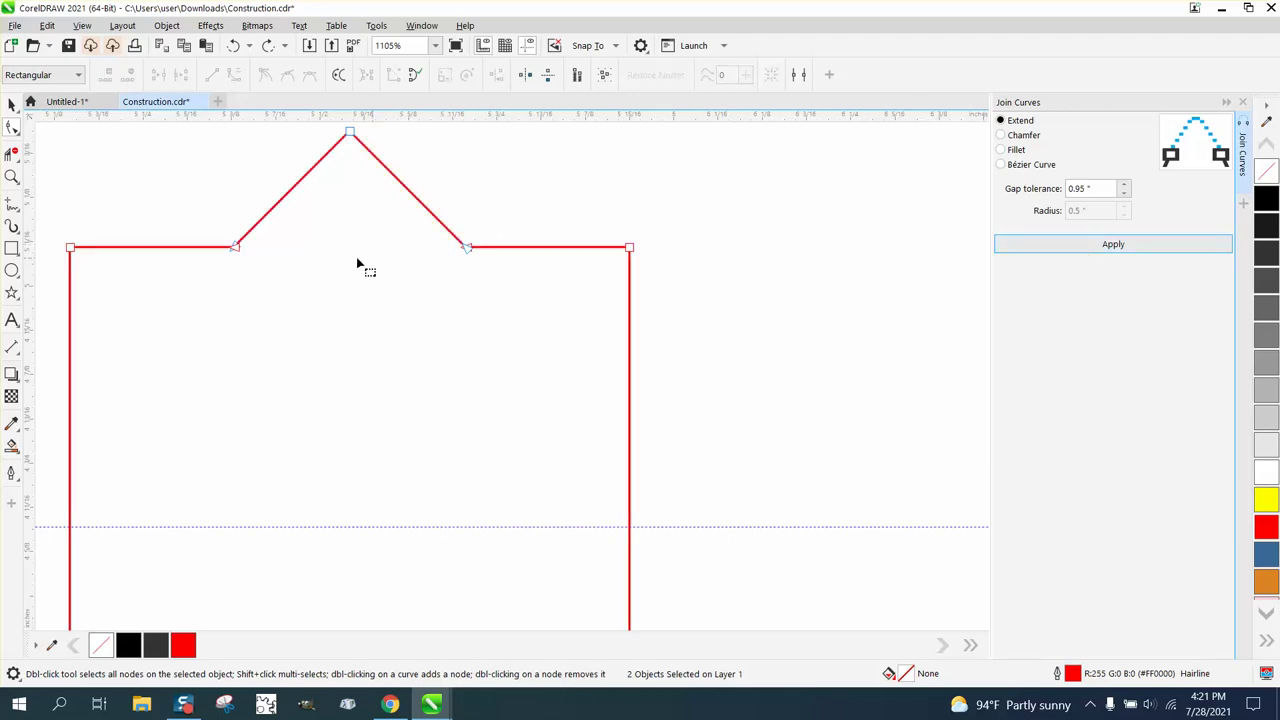
Select both end nodes at the peak's left base corner and join them with Join Curves in Extend mode
left_click(12, 176)
left_click_drag(224, 231, 252, 255)
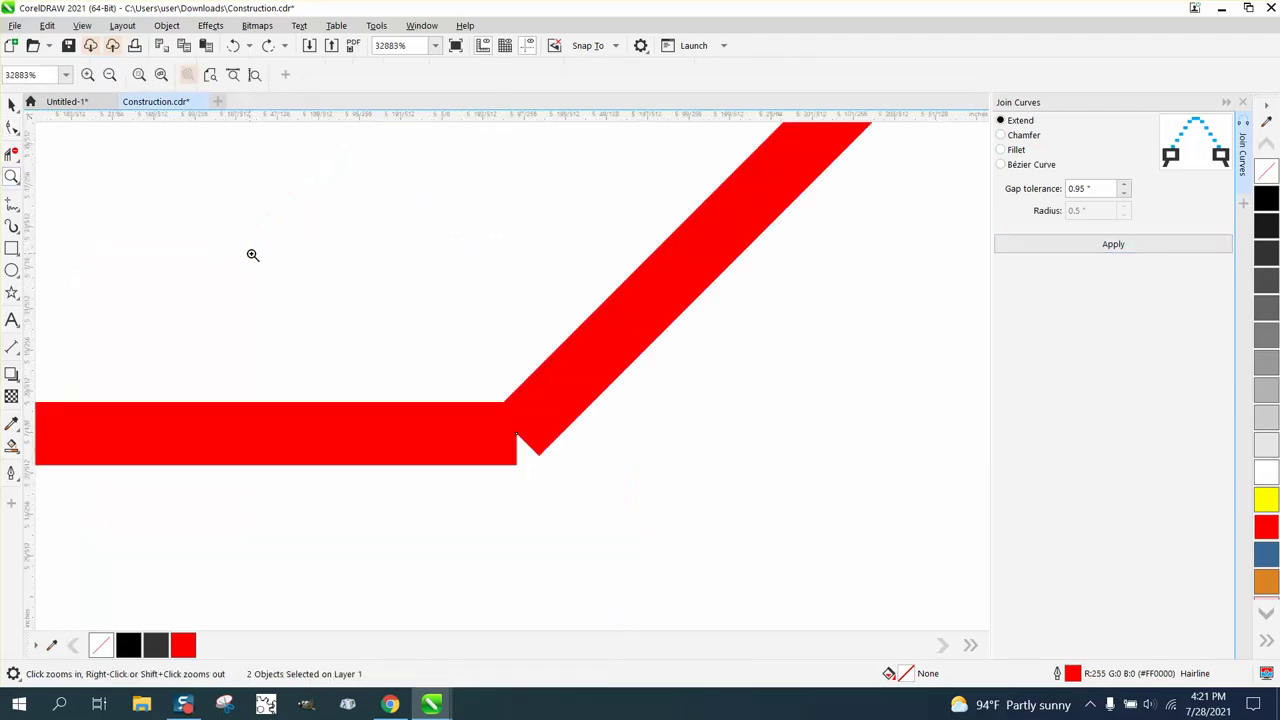
left_click(12, 126)
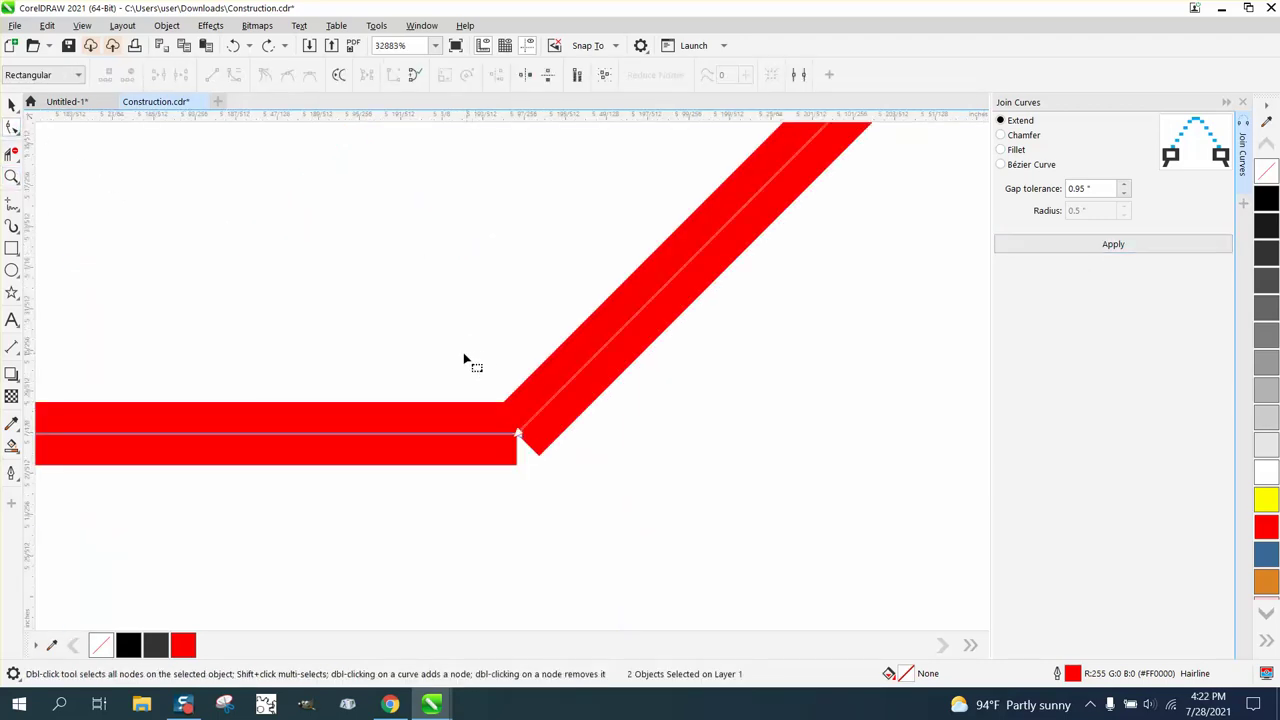
left_click_drag(463, 376, 563, 481)
left_click(1122, 247)
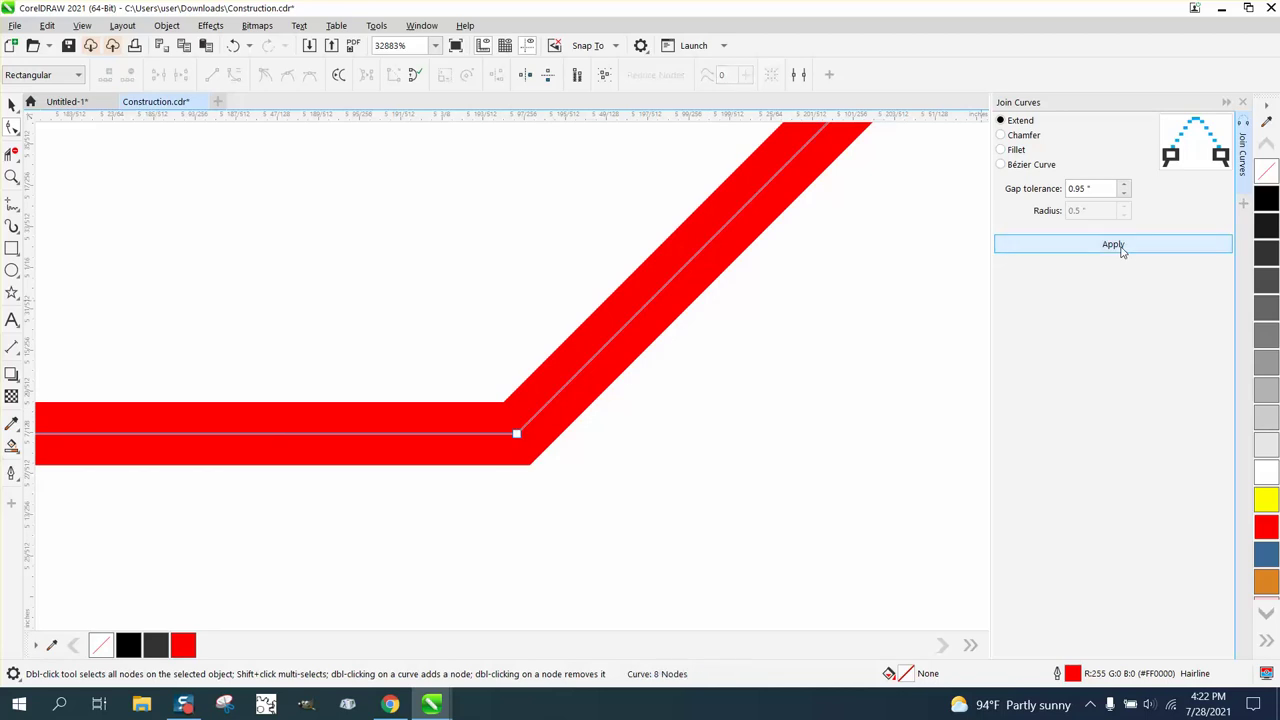
Select both end nodes at the peak's right base corner and join them with Join Curves in Extend mode
scroll(330, 236, "down", 6)
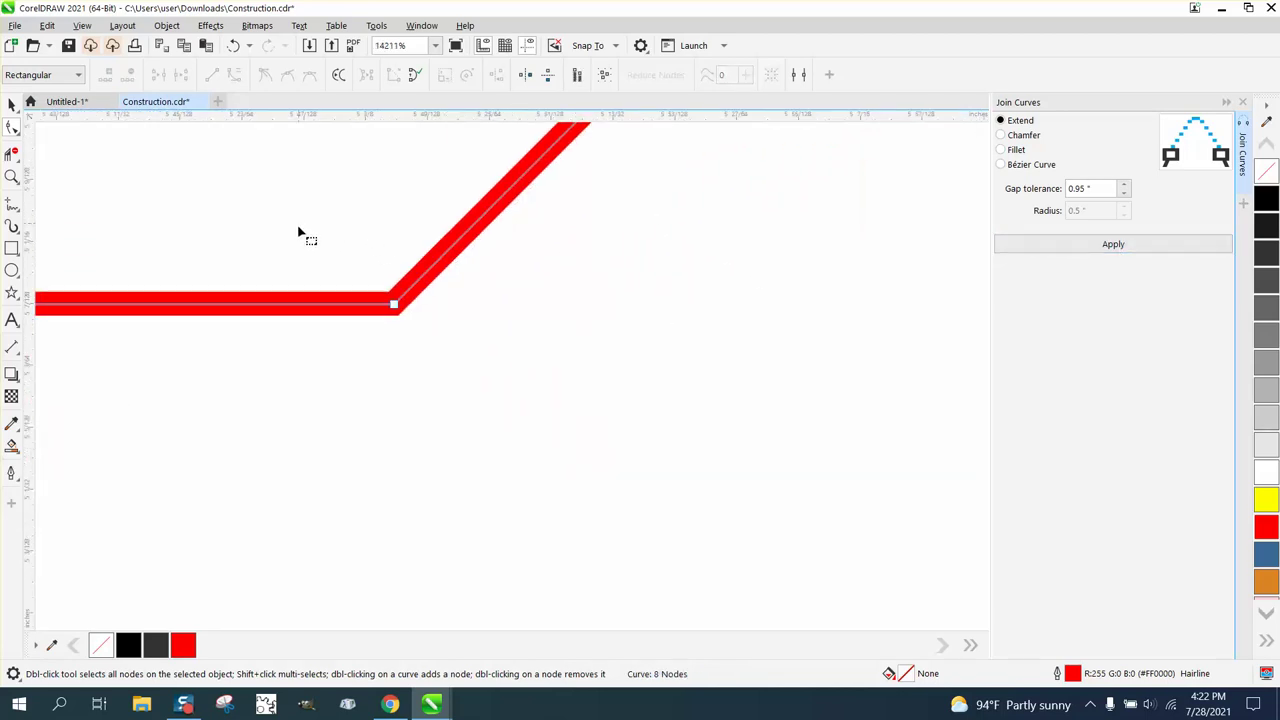
left_click(12, 176)
left_click_drag(858, 261, 876, 263)
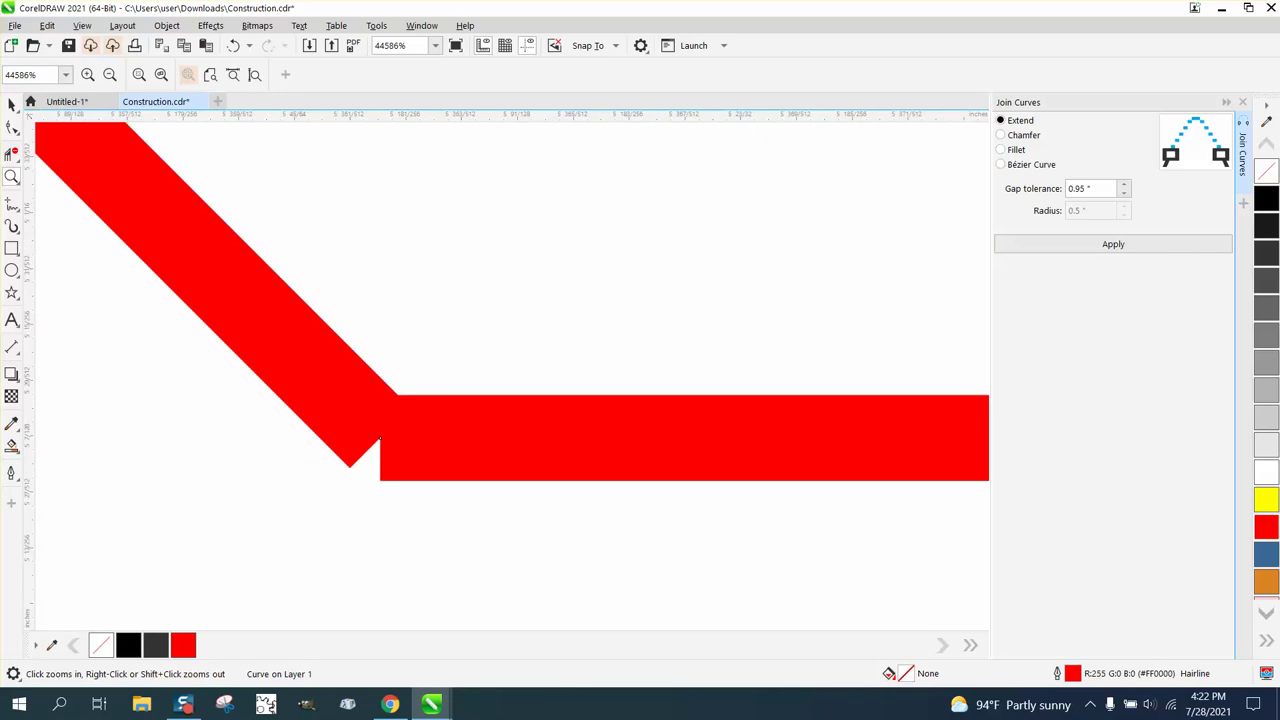
left_click(16, 130)
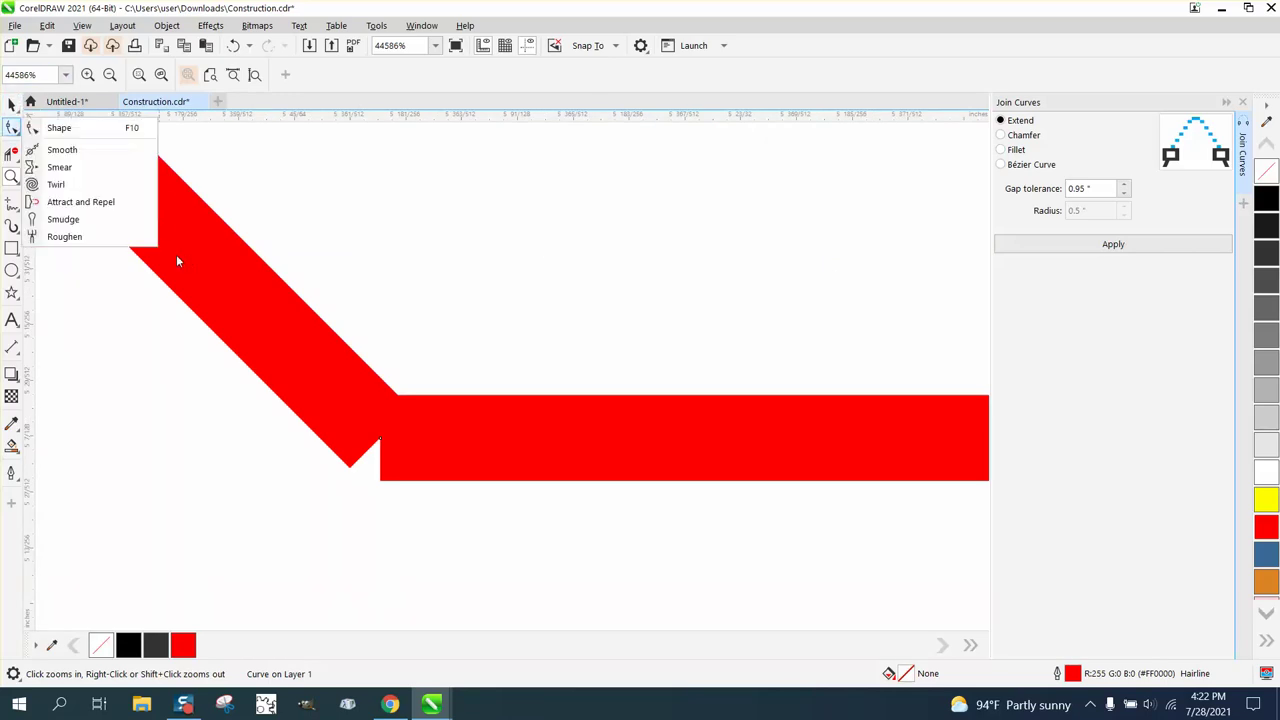
left_click(57, 126)
left_click(252, 310)
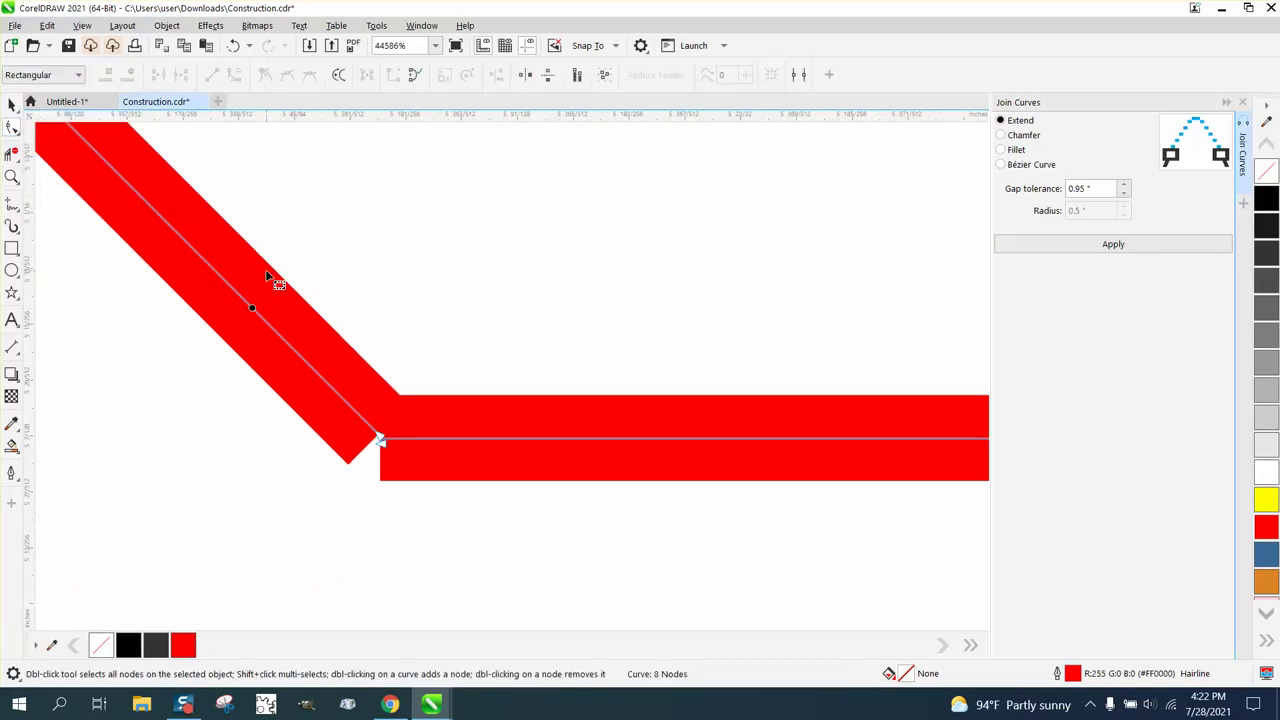
left_click(236, 47)
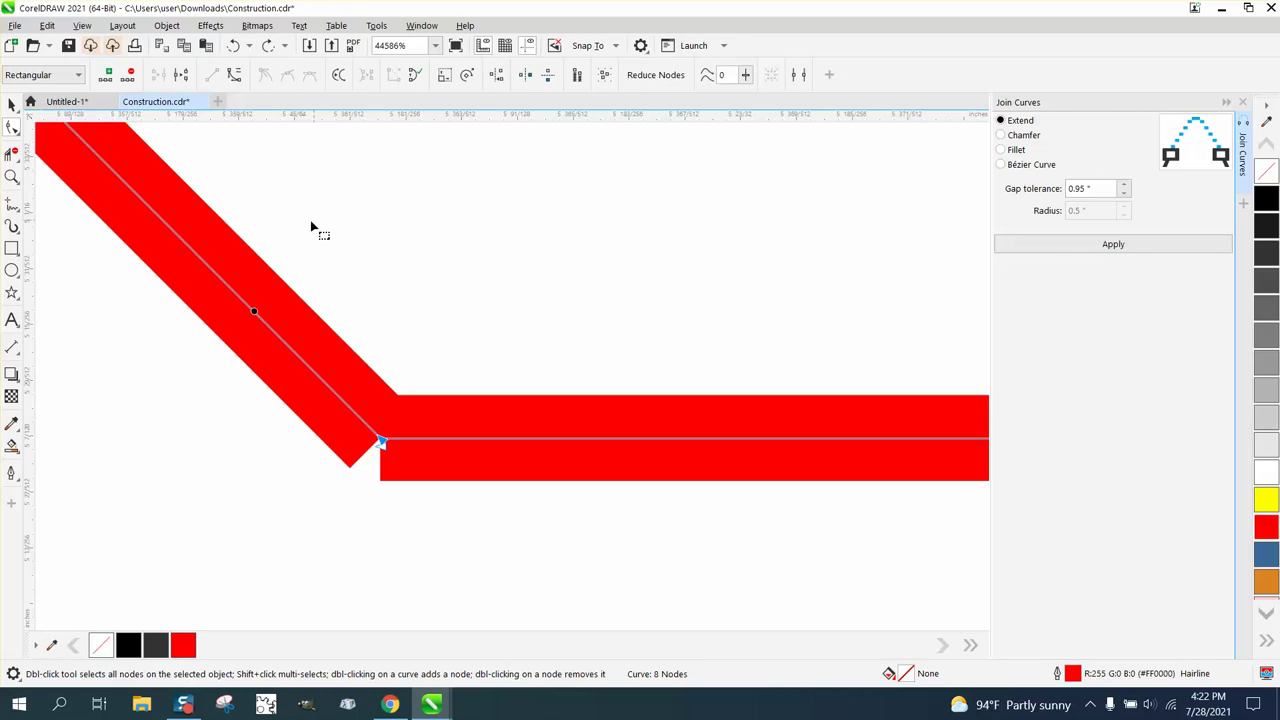
left_click_drag(305, 255, 460, 492)
left_click(1120, 246)
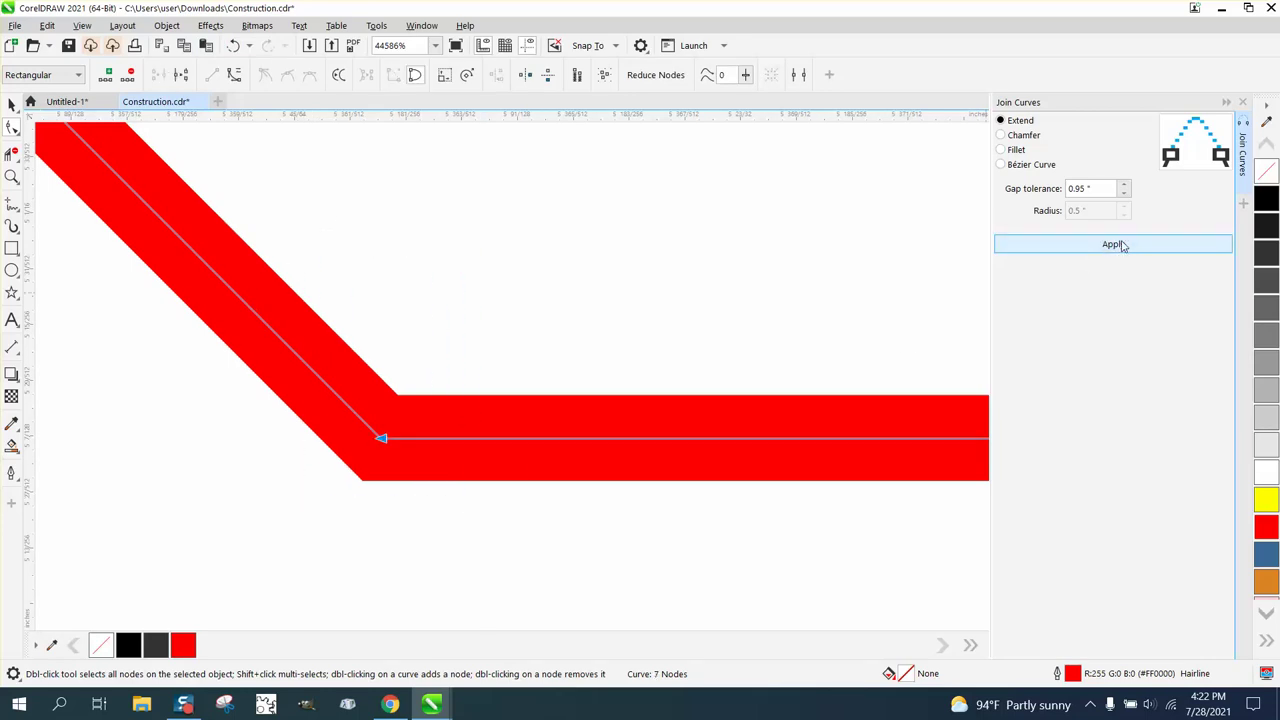
Center the joined square-with-peak outline on the page and nudge it 3 inches to the right
left_click(12, 104)
scroll(469, 266, "down", 10)
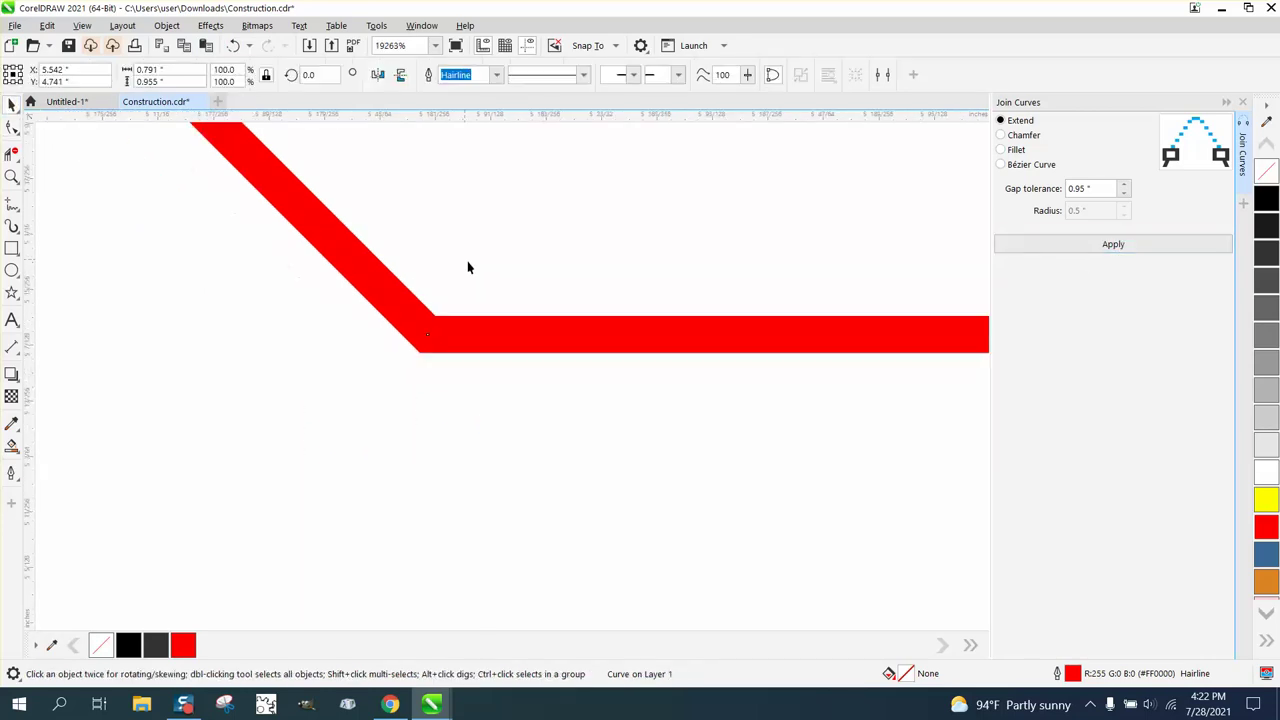
scroll(543, 272, "down", 3)
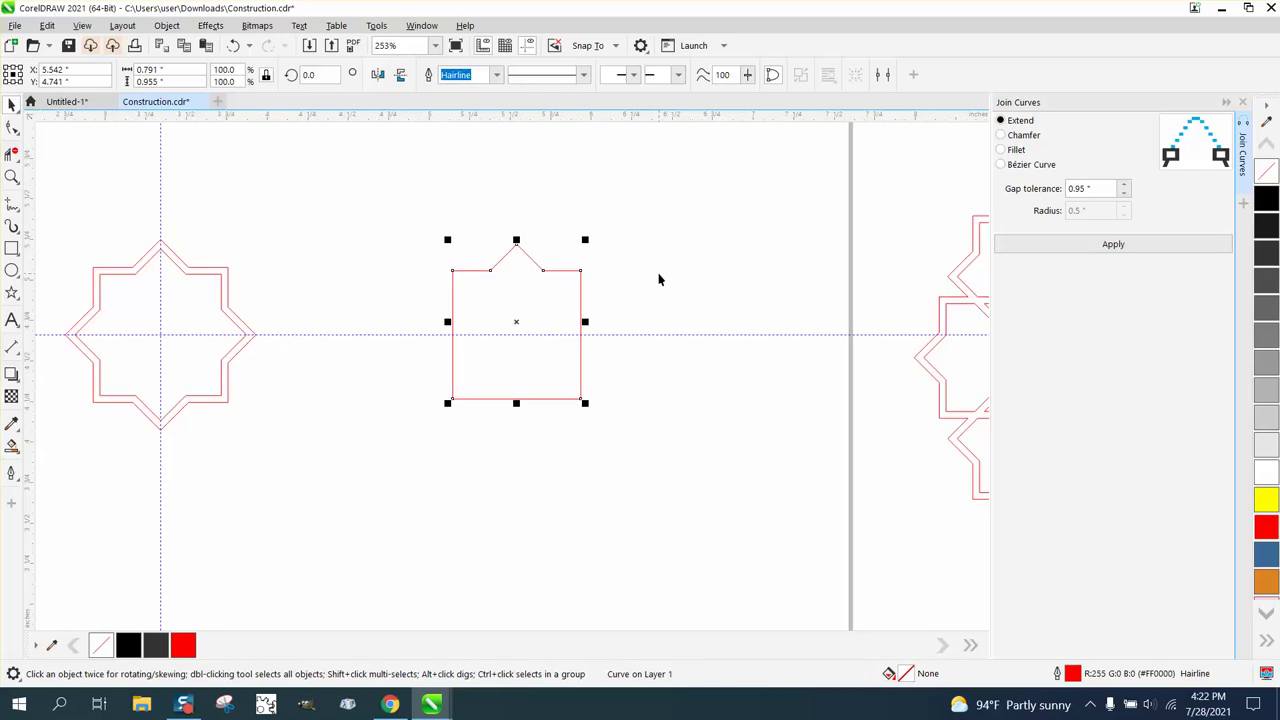
key("p")
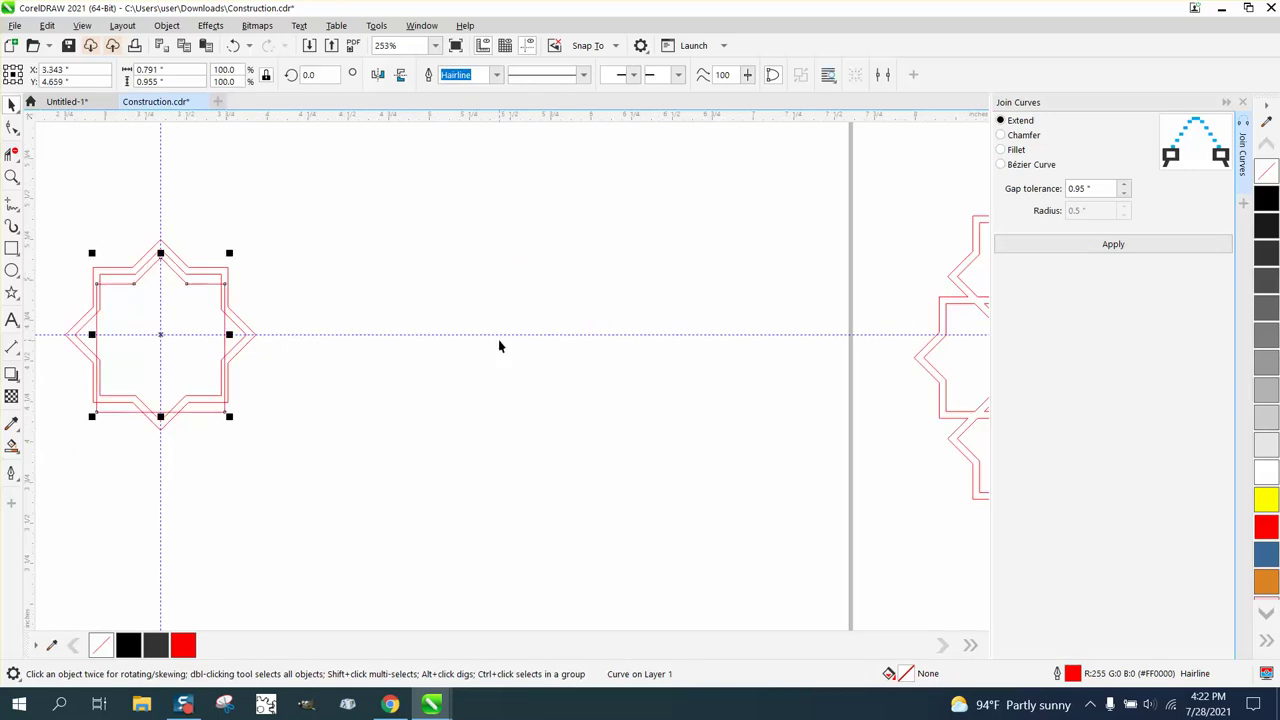
key("Right")
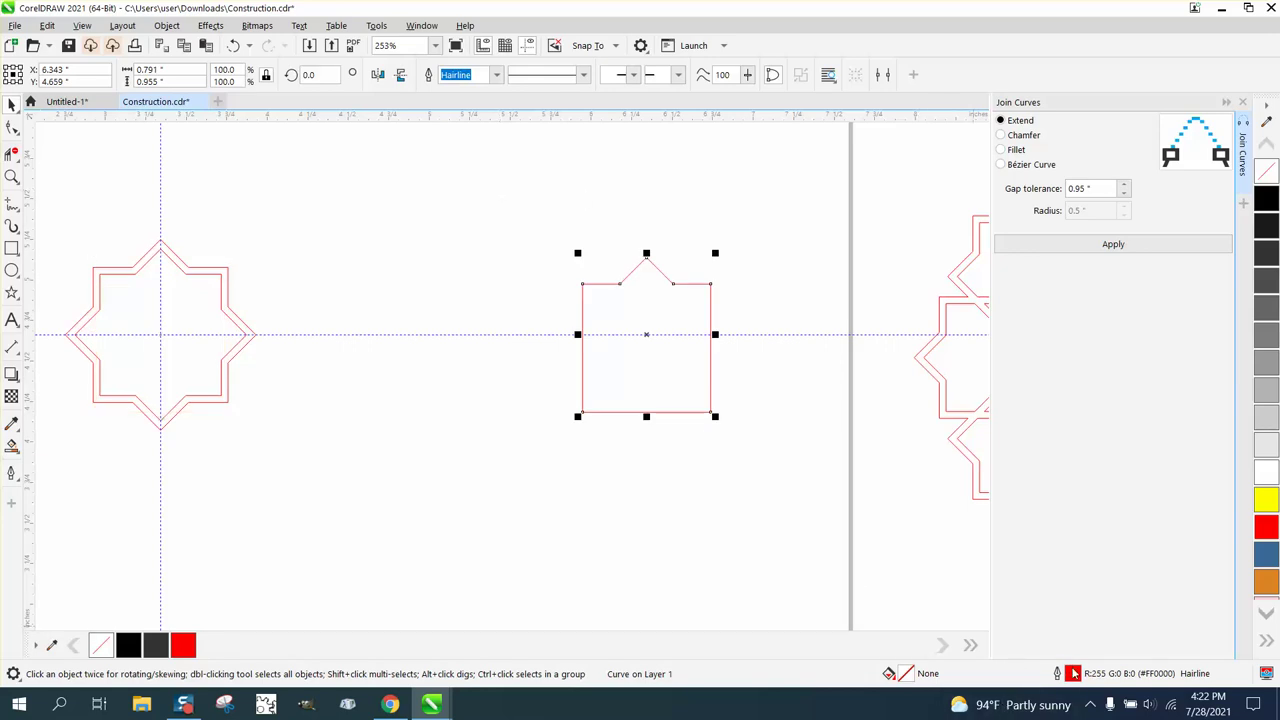
Set the outline width of the square-with-peak shape to 3.0 pt
double_click(1073, 673)
left_click(539, 293)
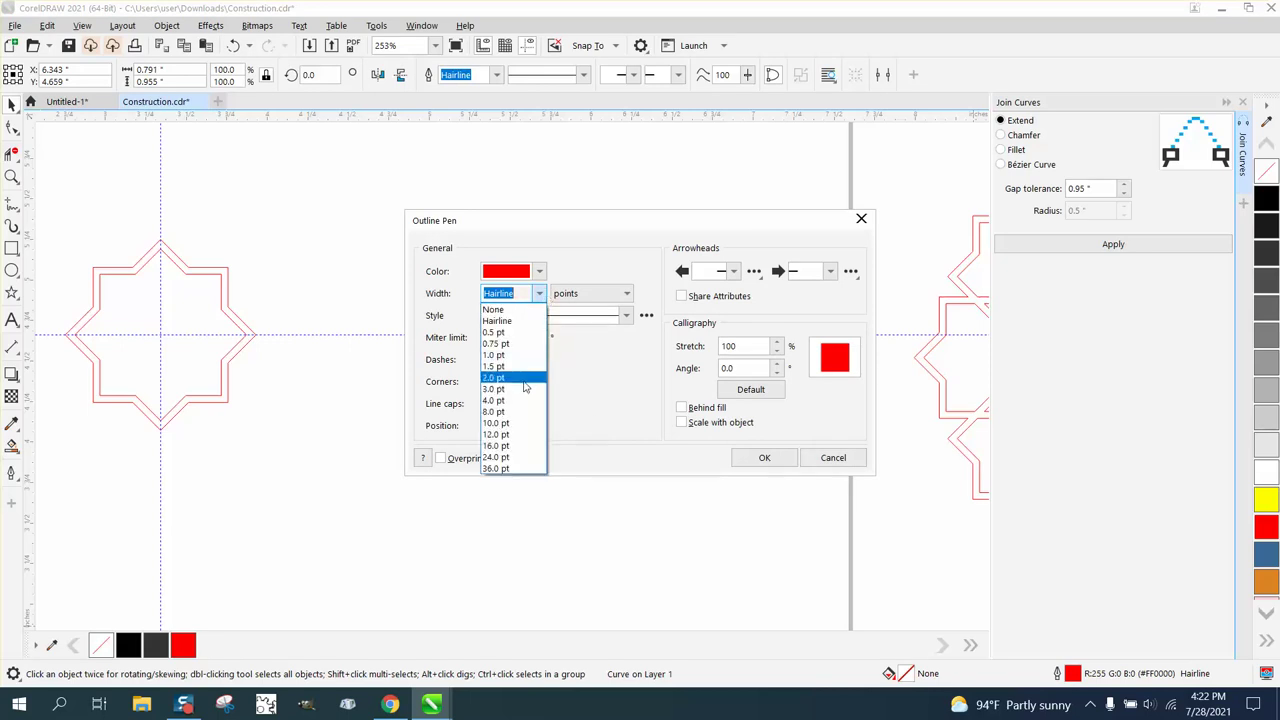
left_click(513, 391)
left_click(752, 458)
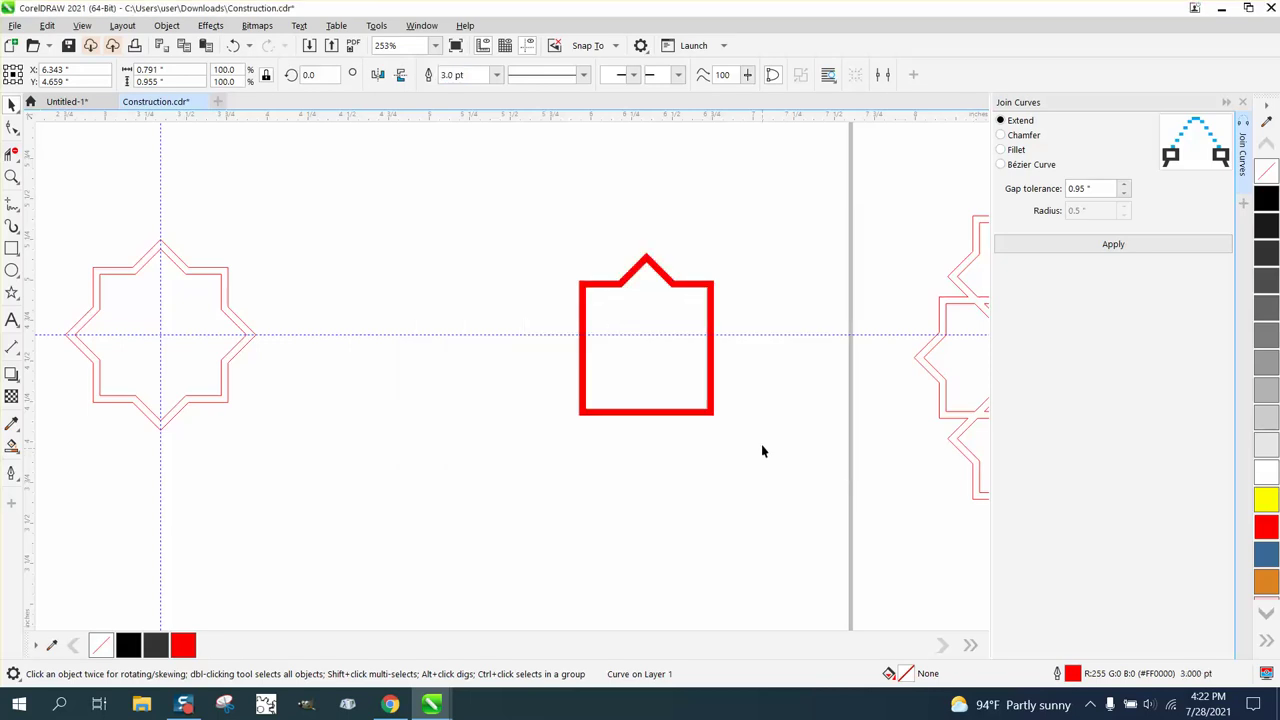
Convert the shape's thick outline to an object, with no fill and a black outline
left_click(166, 26)
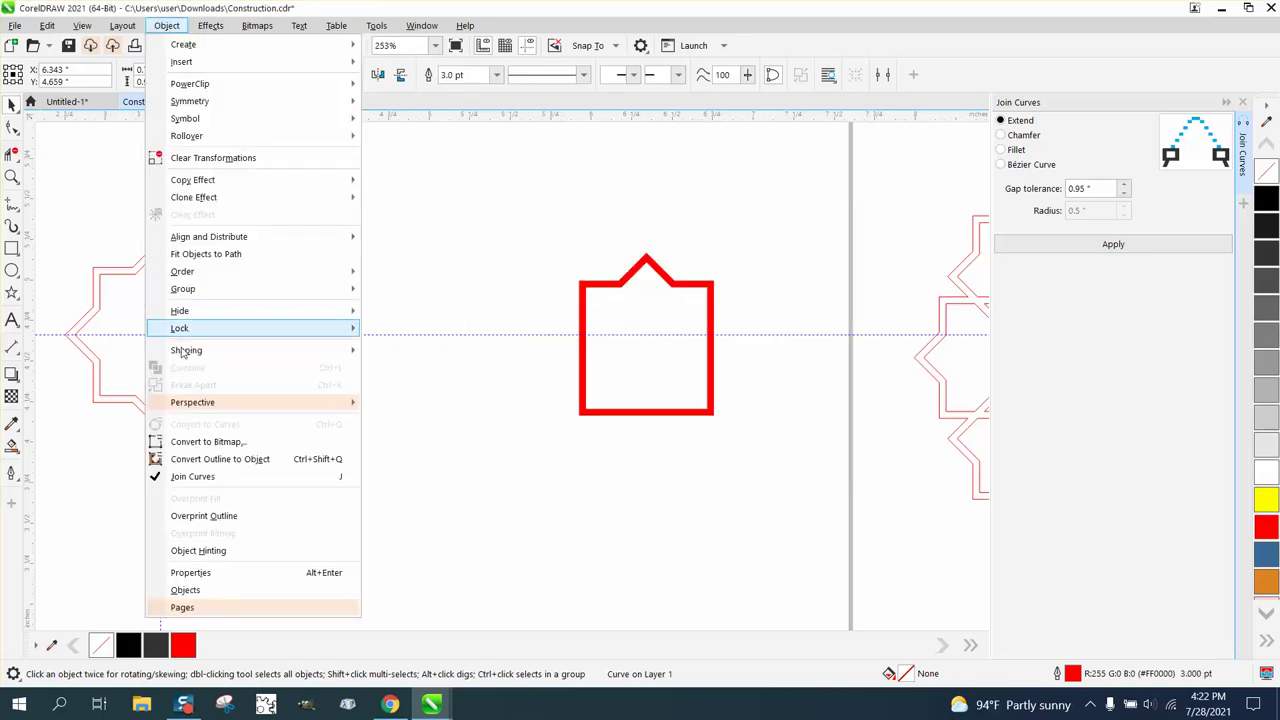
left_click(214, 459)
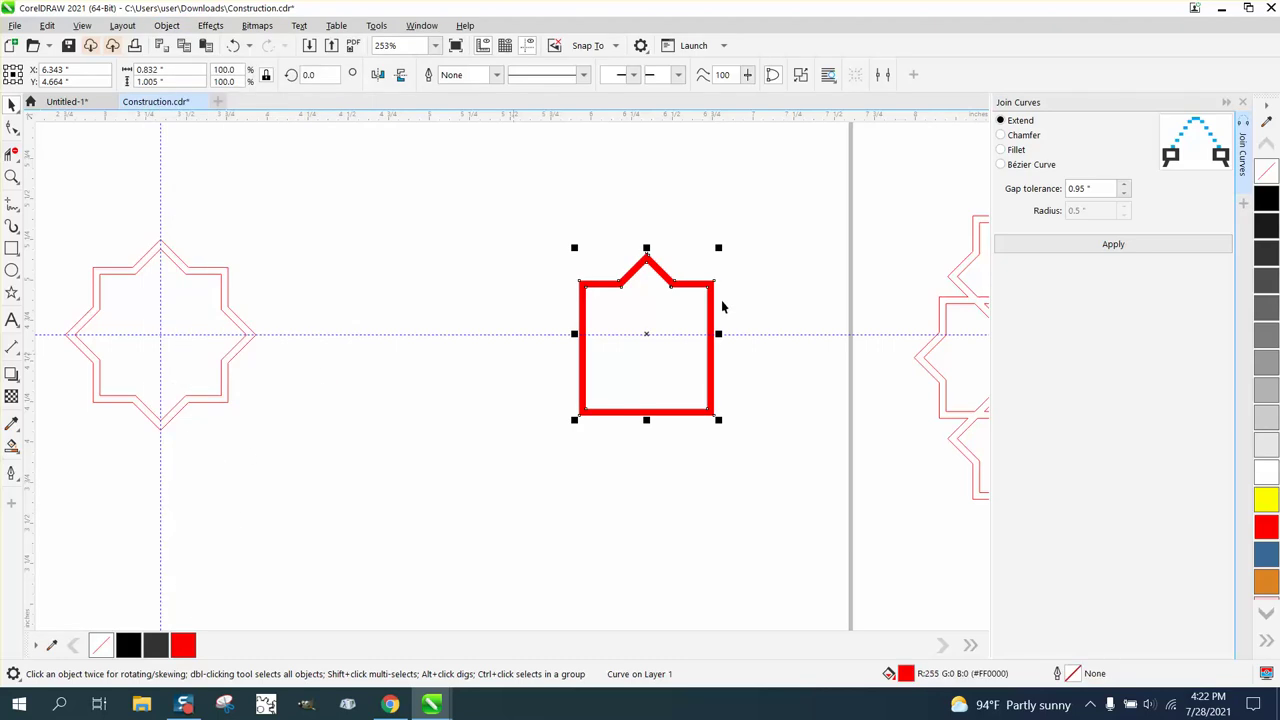
left_click(1268, 174)
right_click(1266, 198)
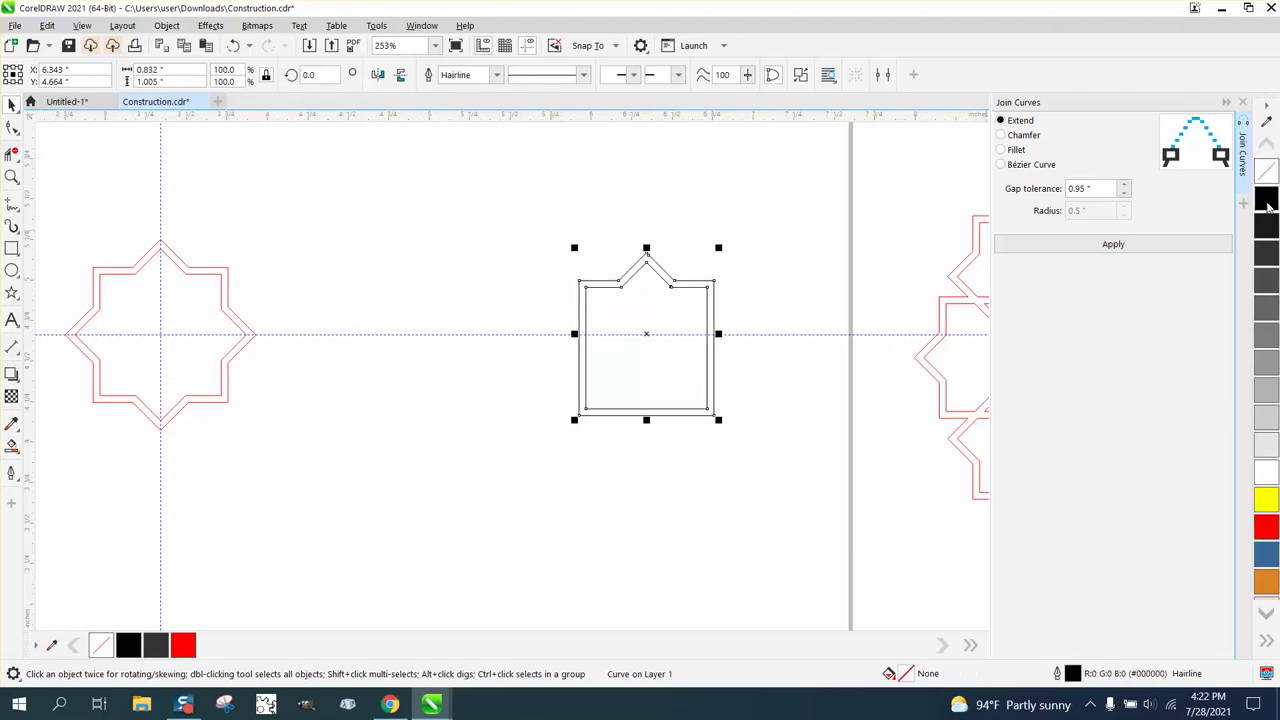
Move the black double-outlined shape from beside the red star to just above it and deselect it
scroll(910, 210, "down", 2)
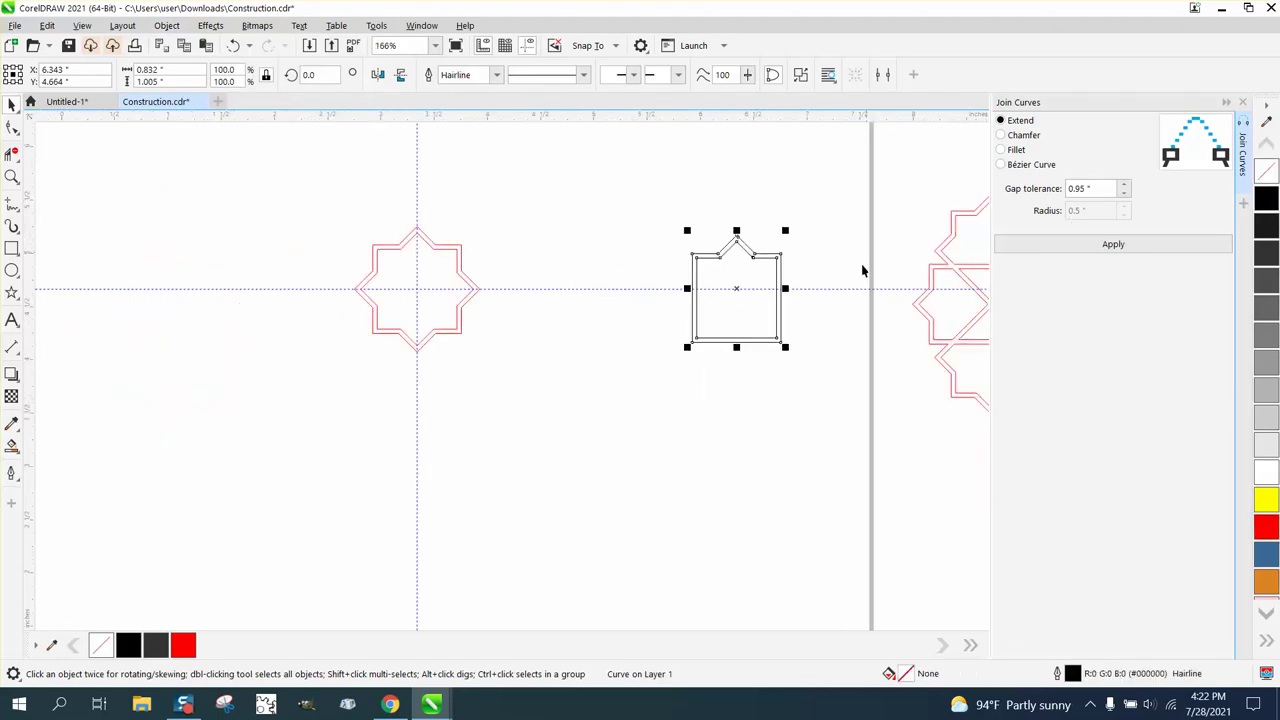
scroll(690, 343, "down", 1)
scroll(690, 343, "down", 2)
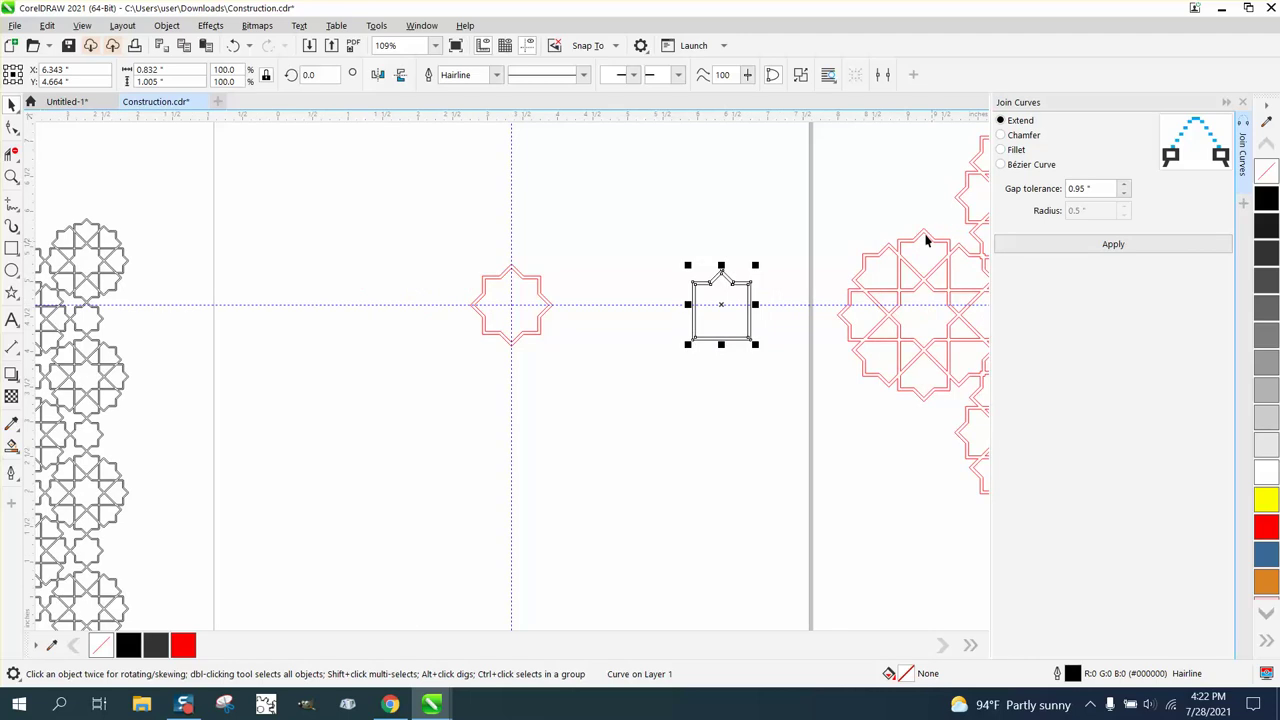
left_click_drag(688, 256, 774, 371)
left_click_drag(699, 340, 519, 232)
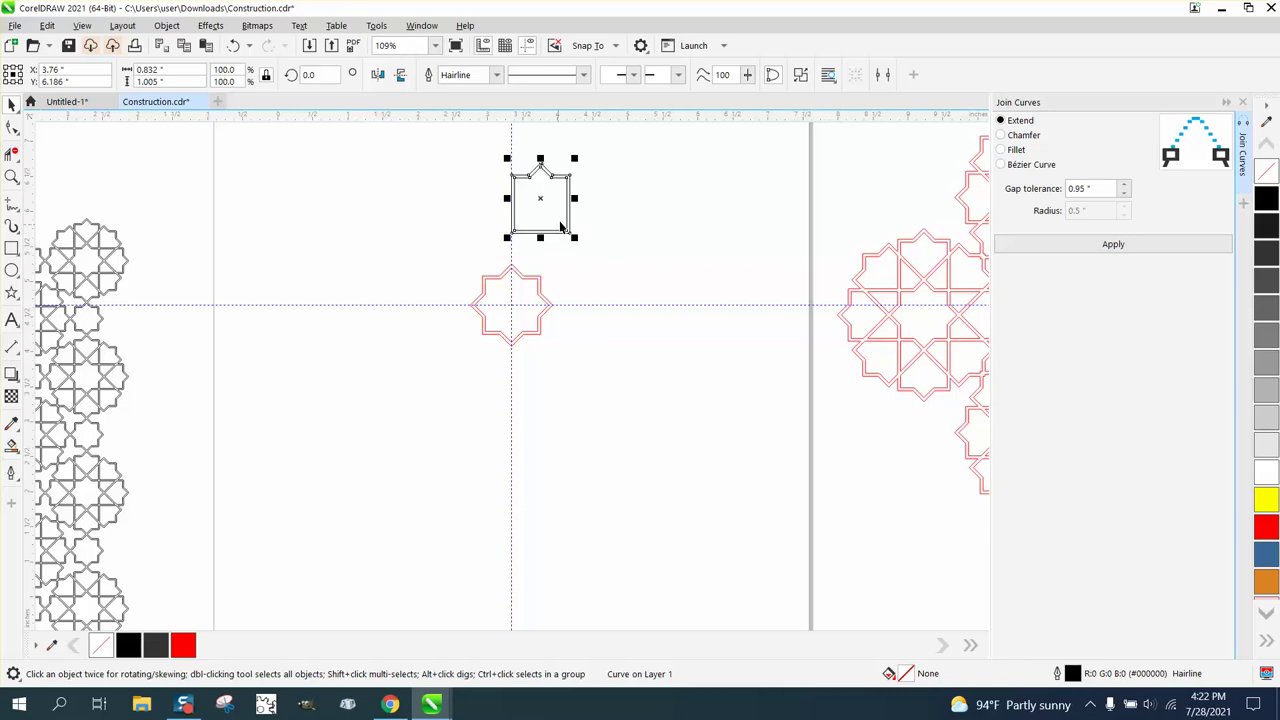
left_click(537, 214)
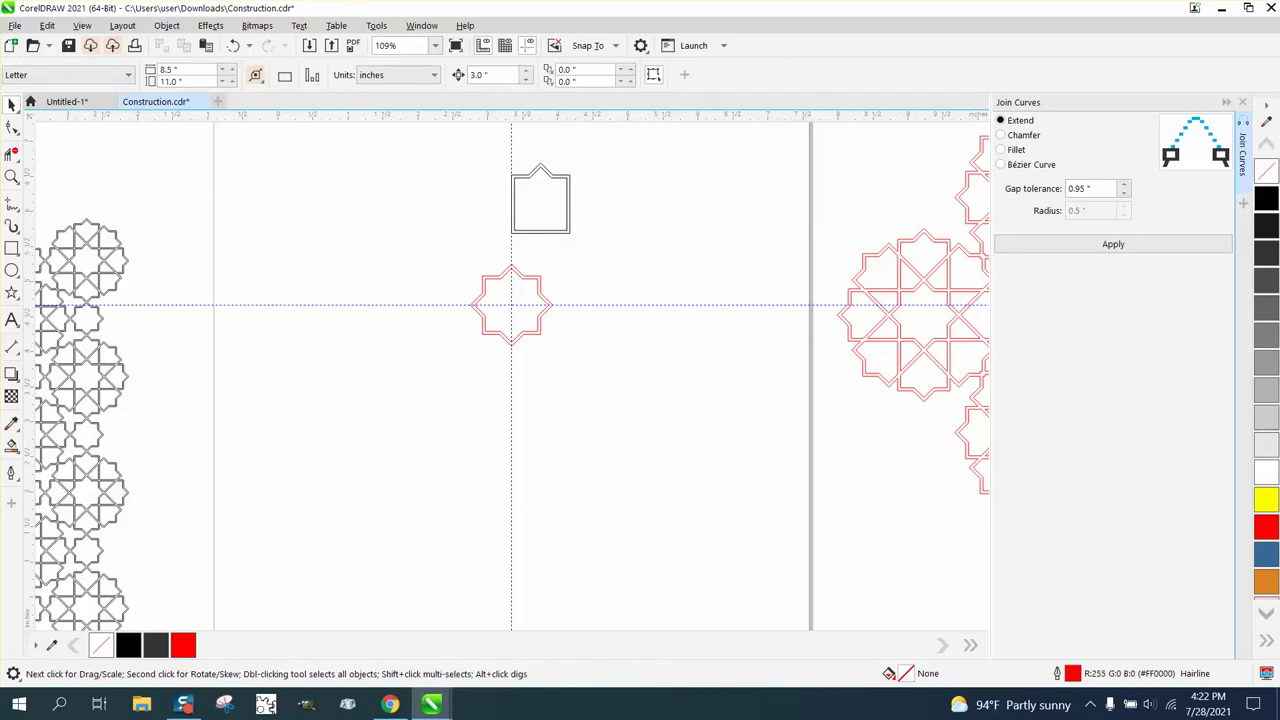
Measure the height between the red star's outer horizontal edges with a vertical dimension, and delete the dimension
left_click(12, 176)
left_click_drag(481, 154, 648, 275)
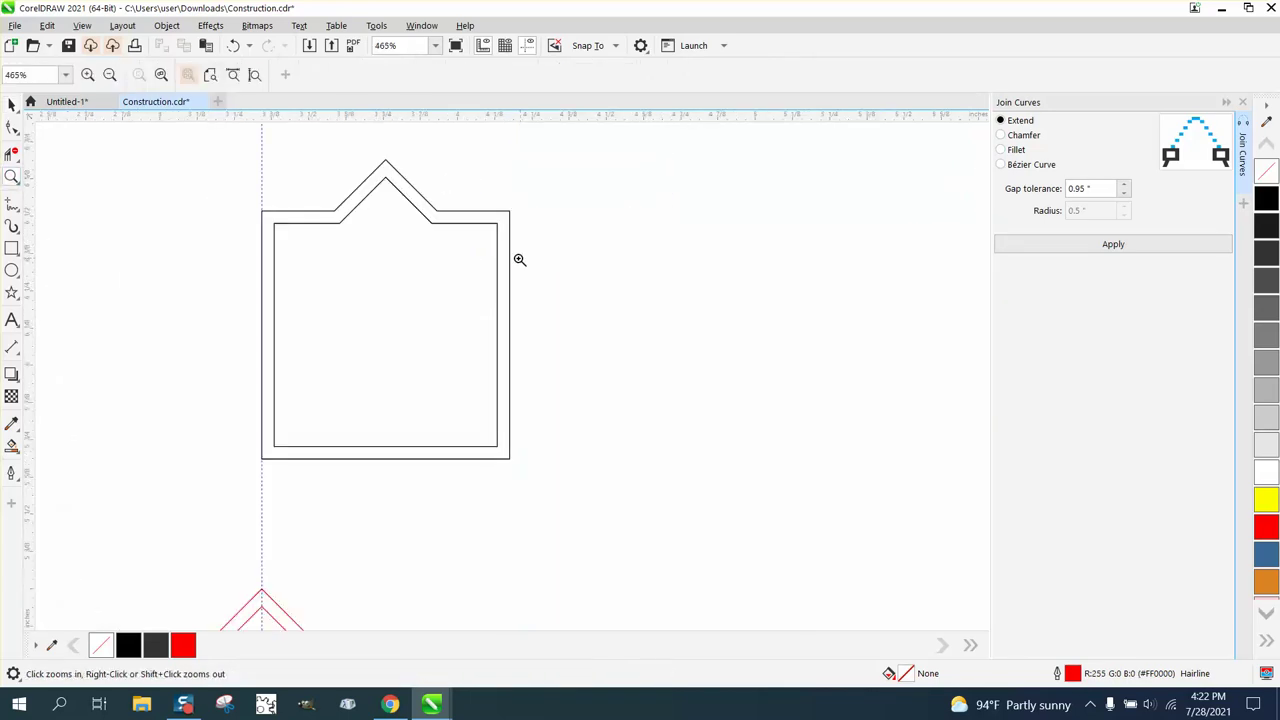
scroll(490, 245, "down", 3)
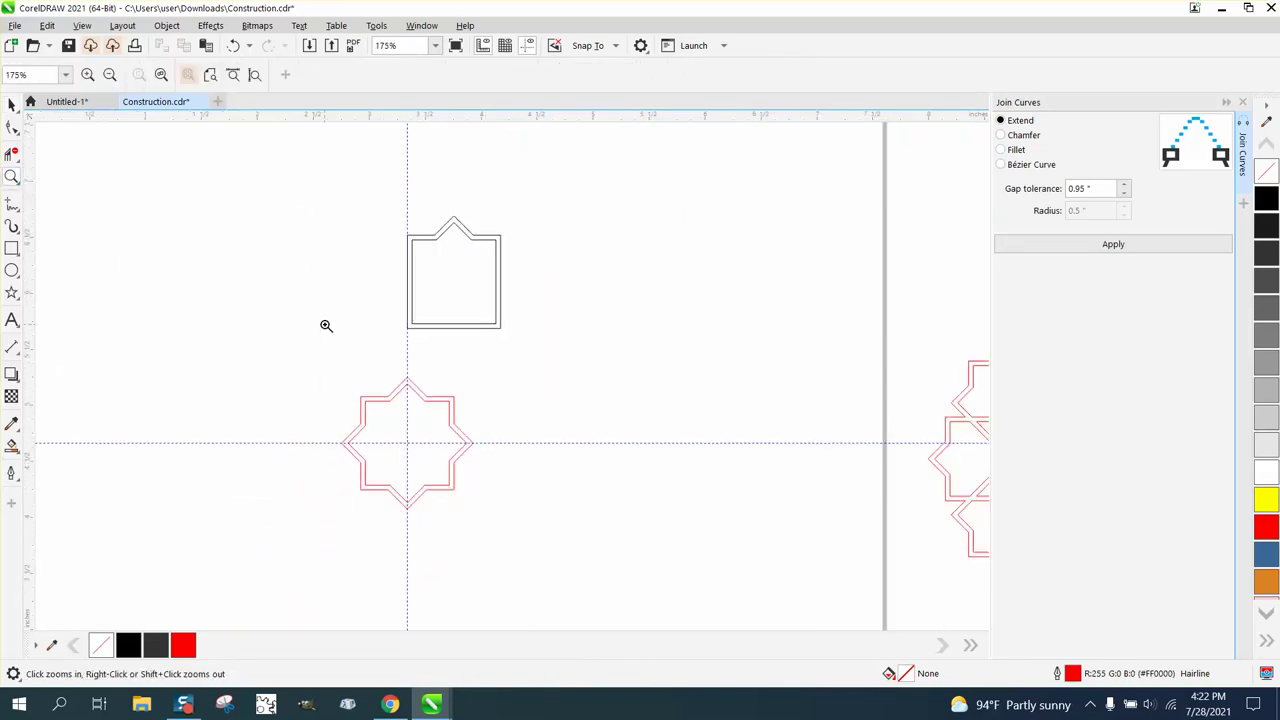
left_click_drag(272, 332, 610, 528)
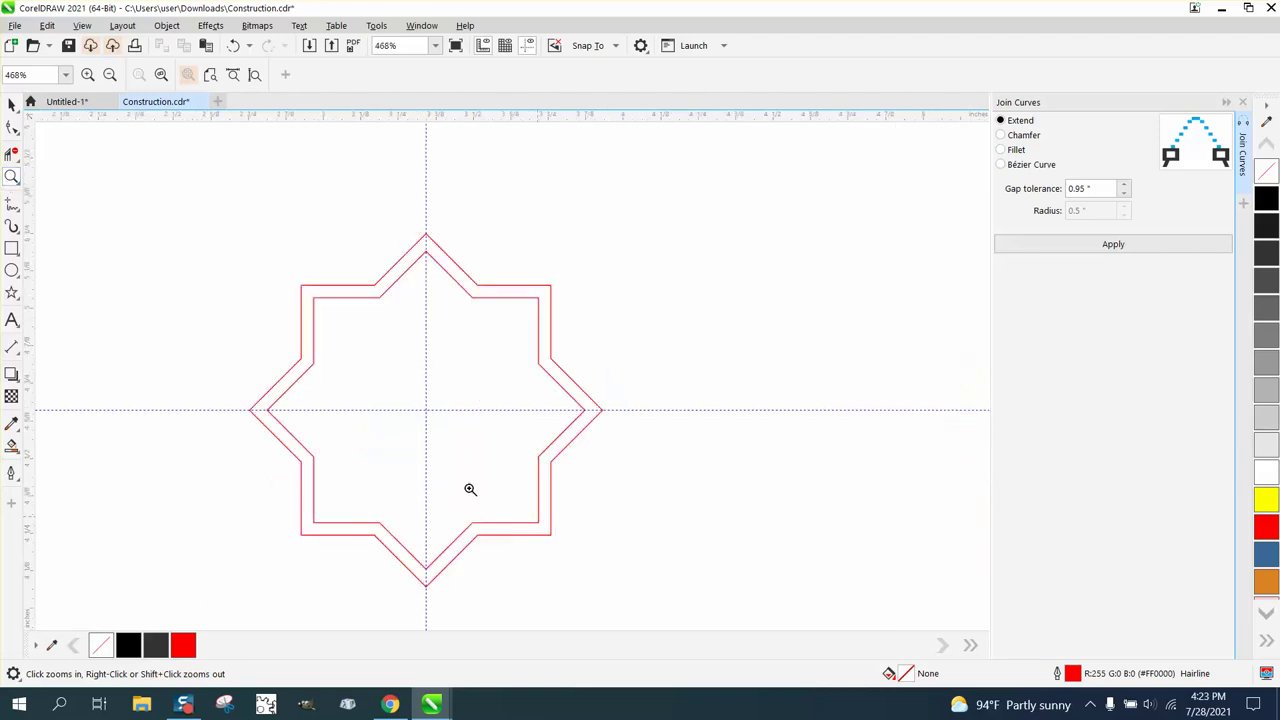
left_click(13, 346)
left_click(60, 346)
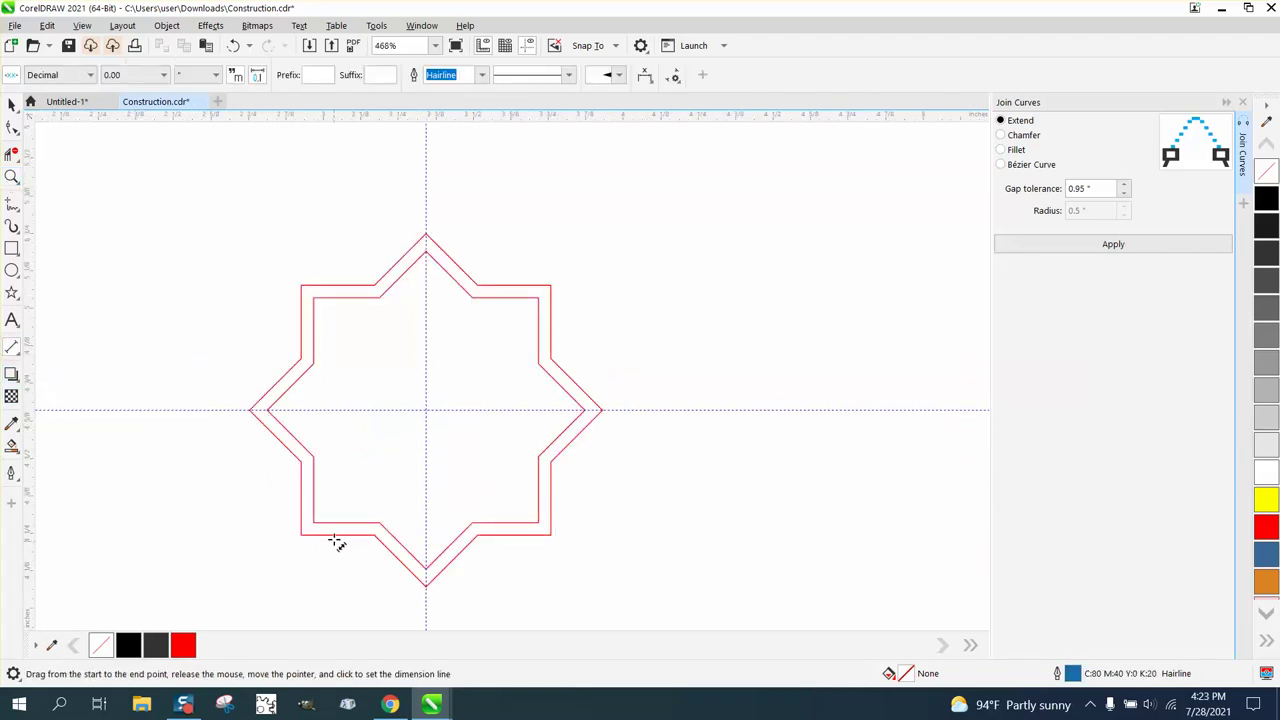
left_click_drag(337, 534, 340, 287)
left_click(243, 286)
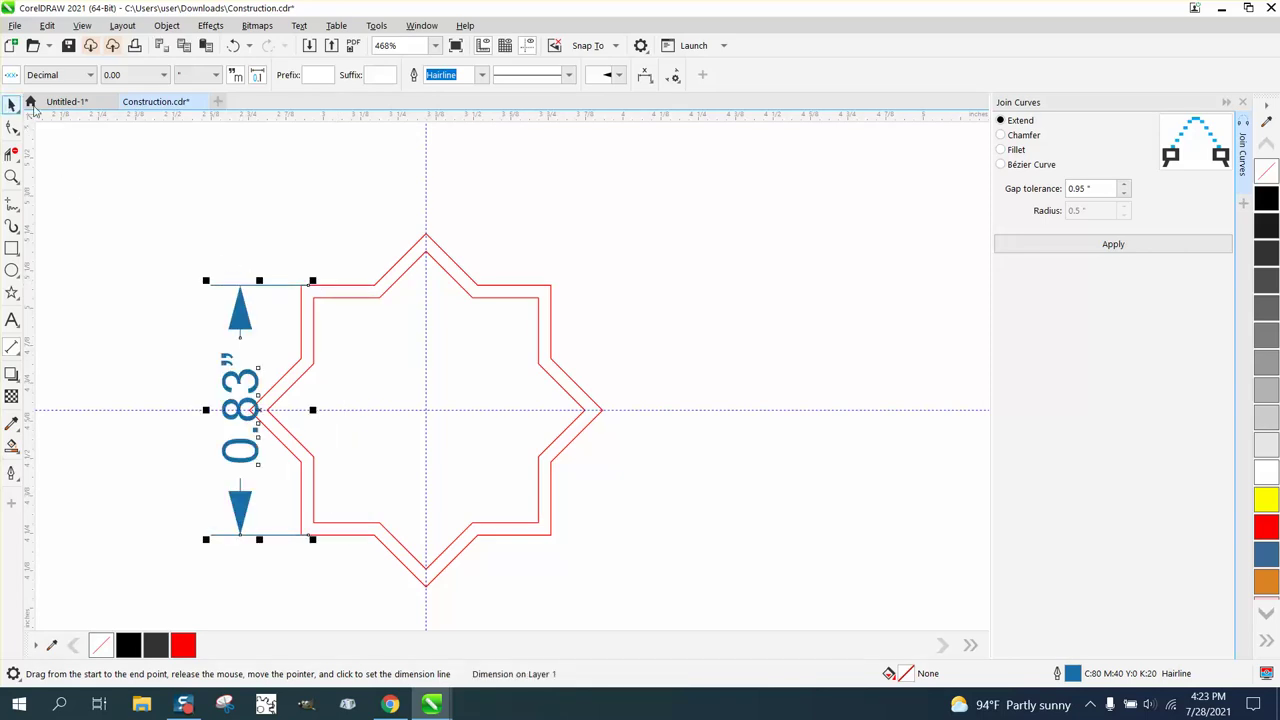
left_click(12, 104)
left_click(663, 183)
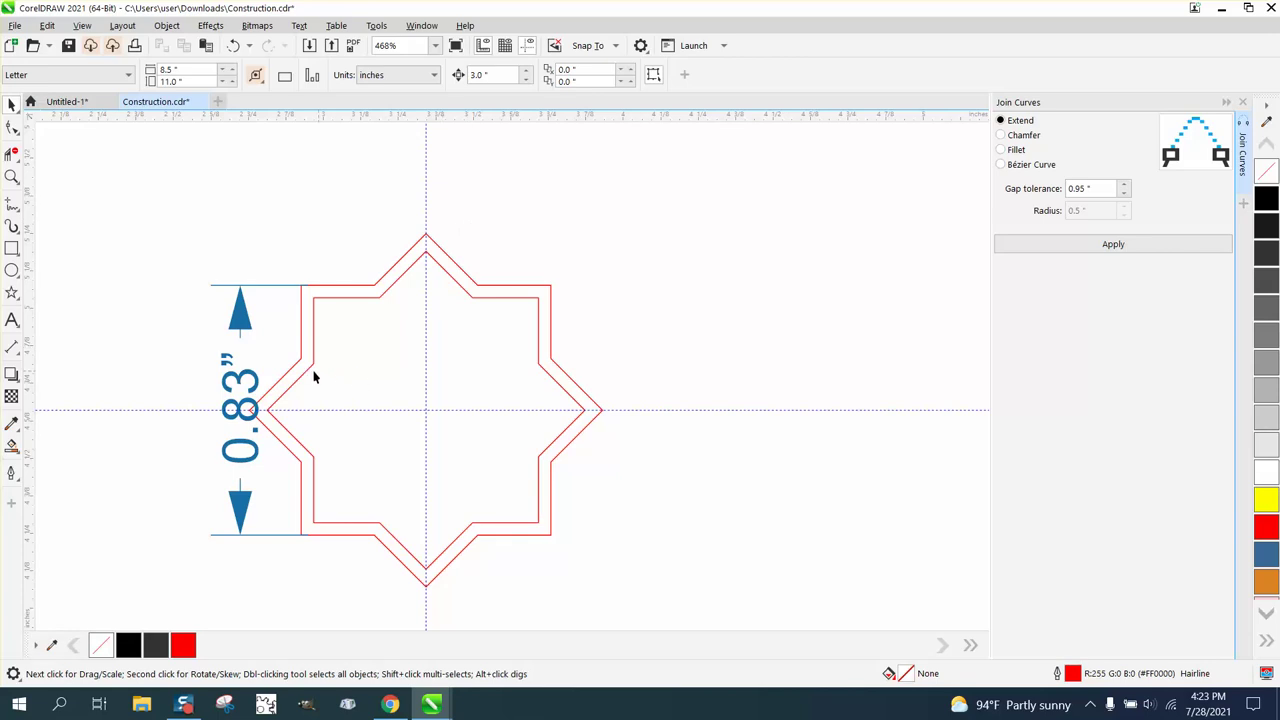
left_click(258, 386)
key("Delete")
Center the black double-outlined shape on the page and snap its lower-left corner onto the red star's lower-left square corner
scroll(534, 317, "down", 4)
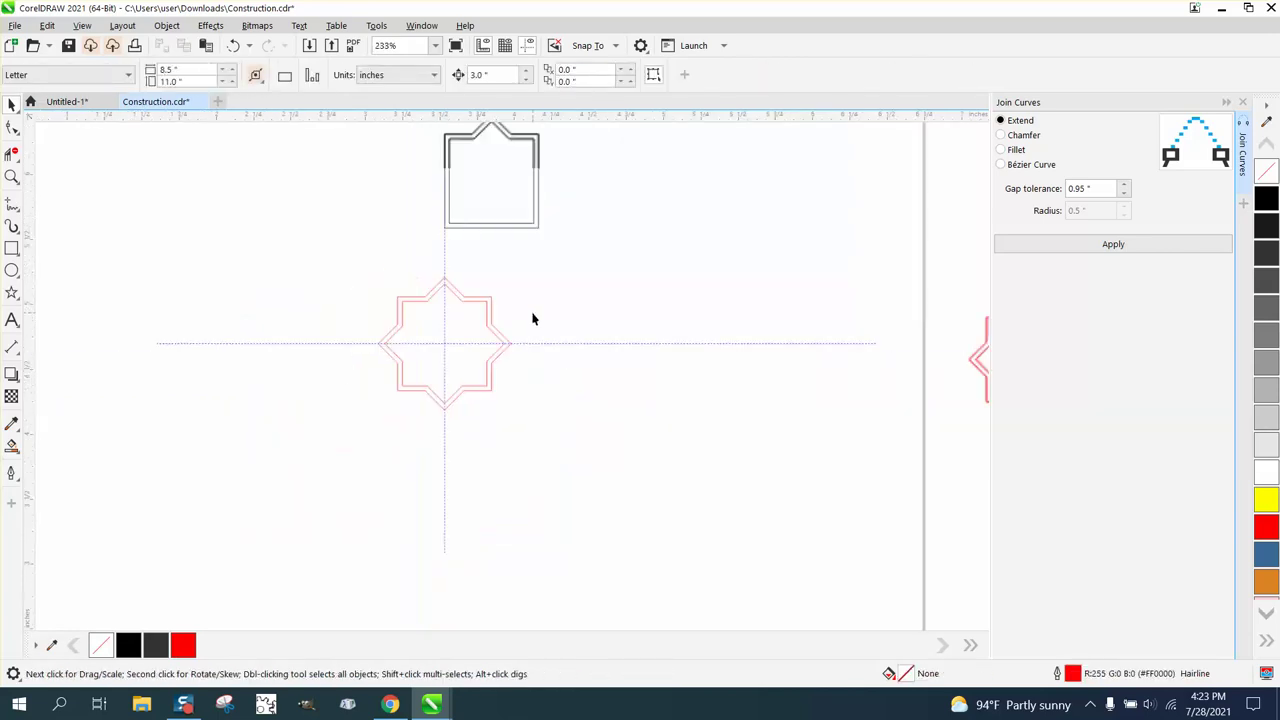
left_click(508, 247)
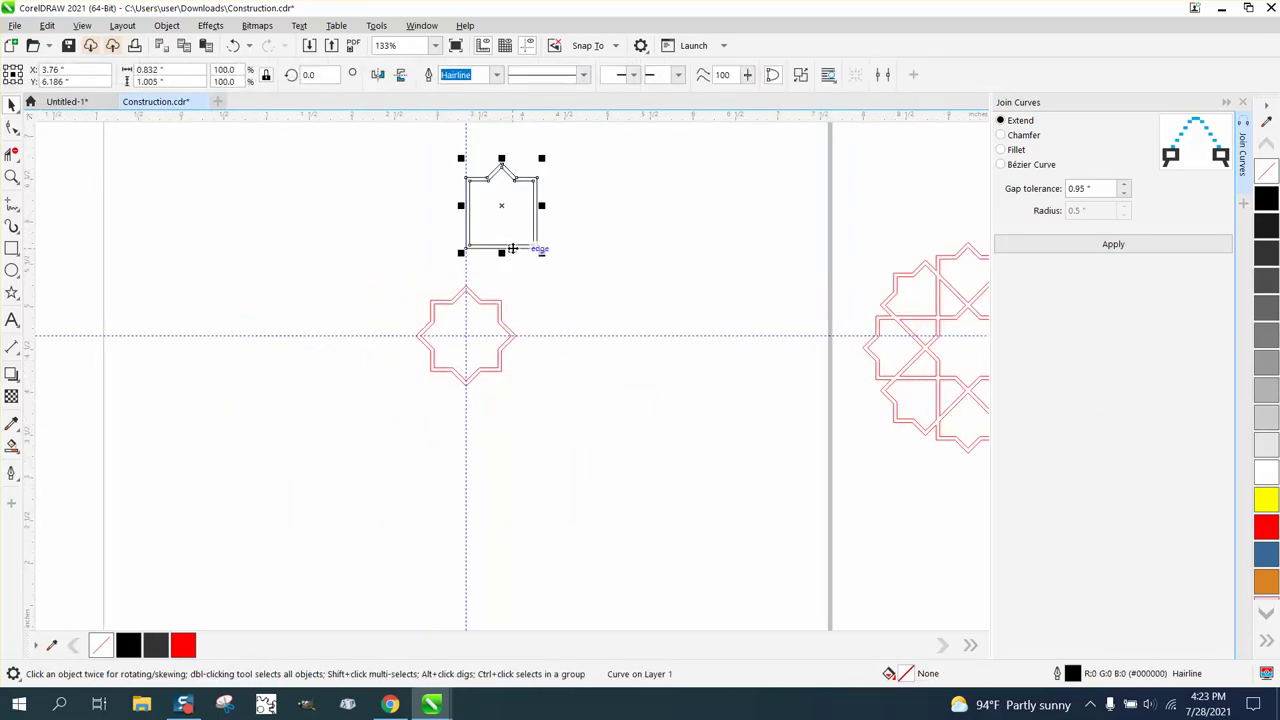
key("p")
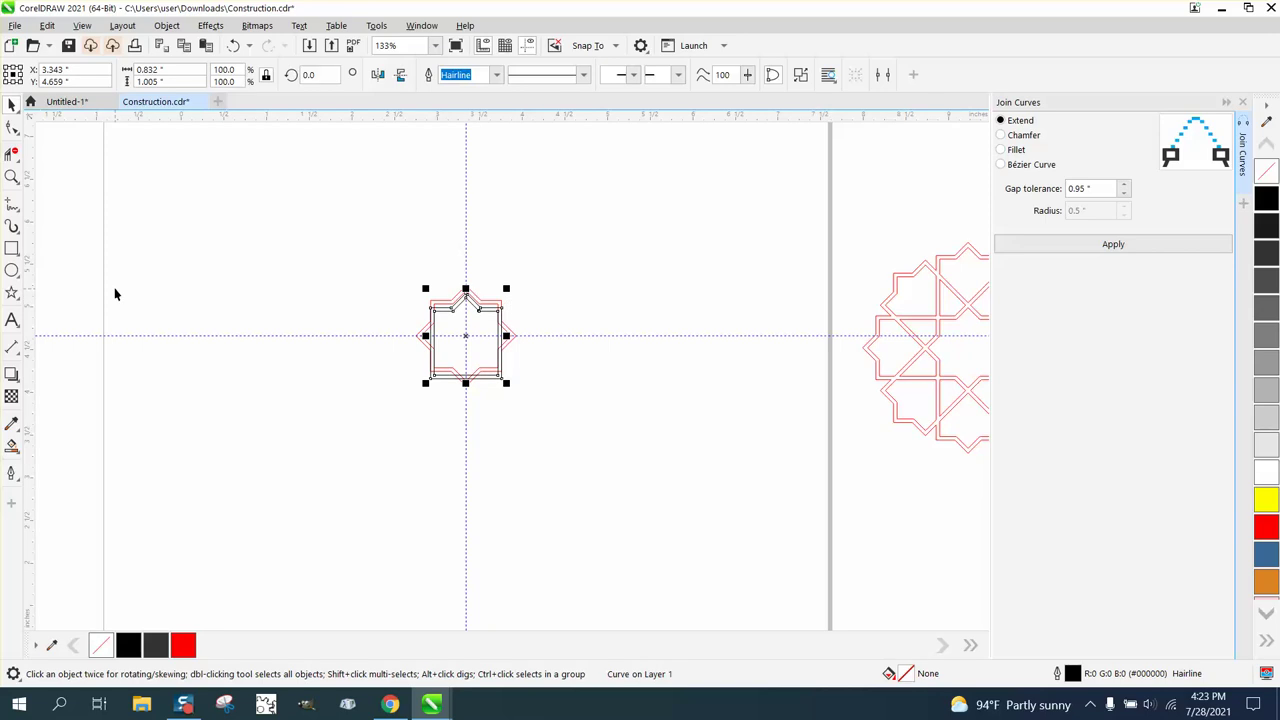
left_click(12, 177)
left_click_drag(358, 252, 642, 448)
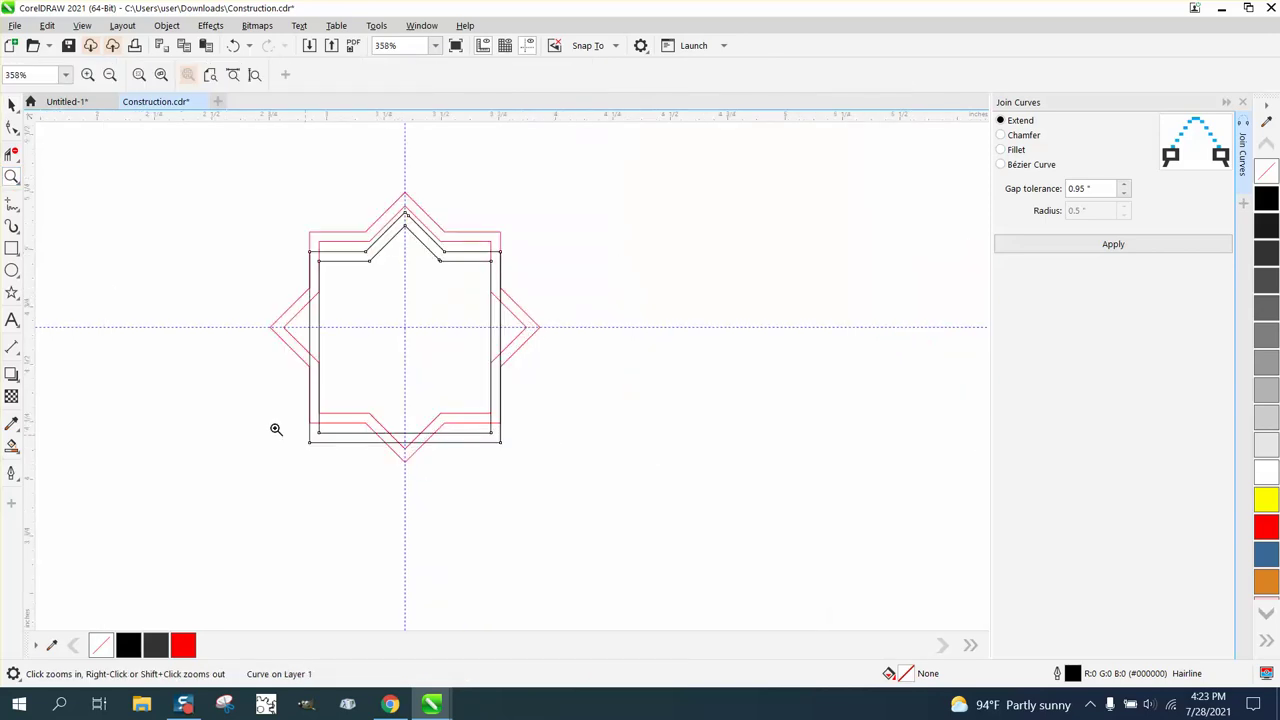
left_click(12, 104)
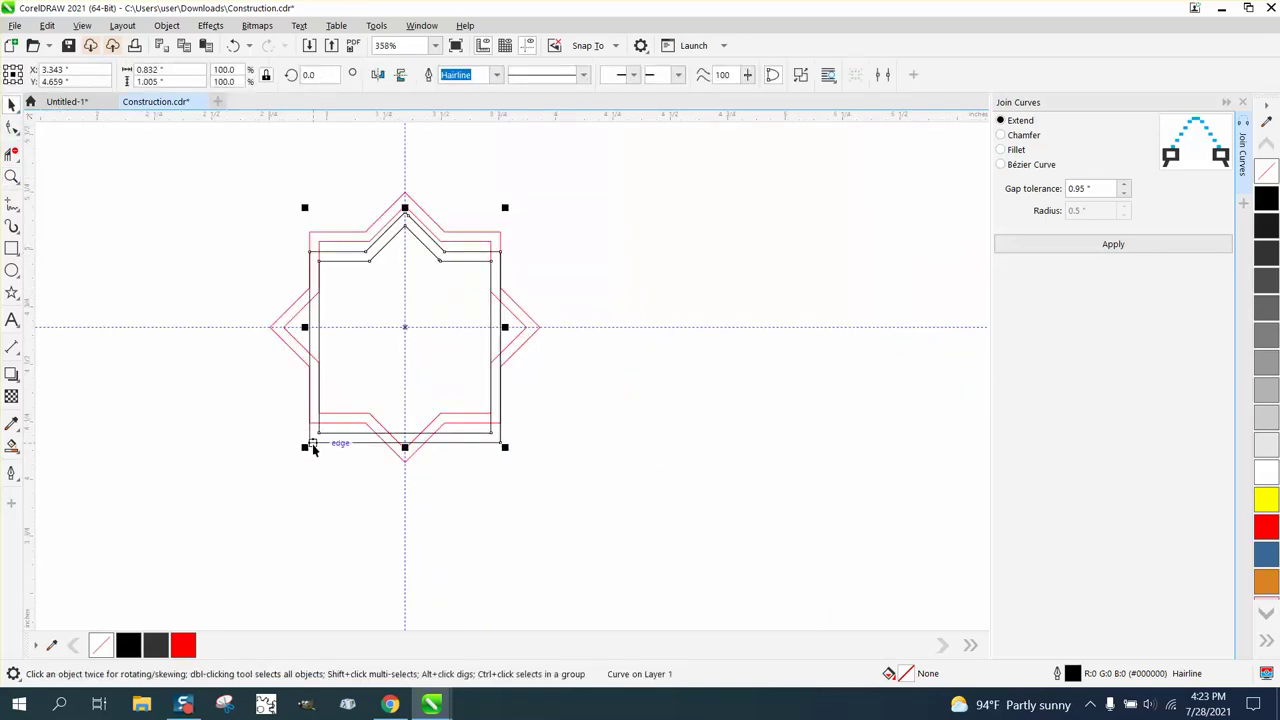
left_click_drag(312, 449, 309, 429)
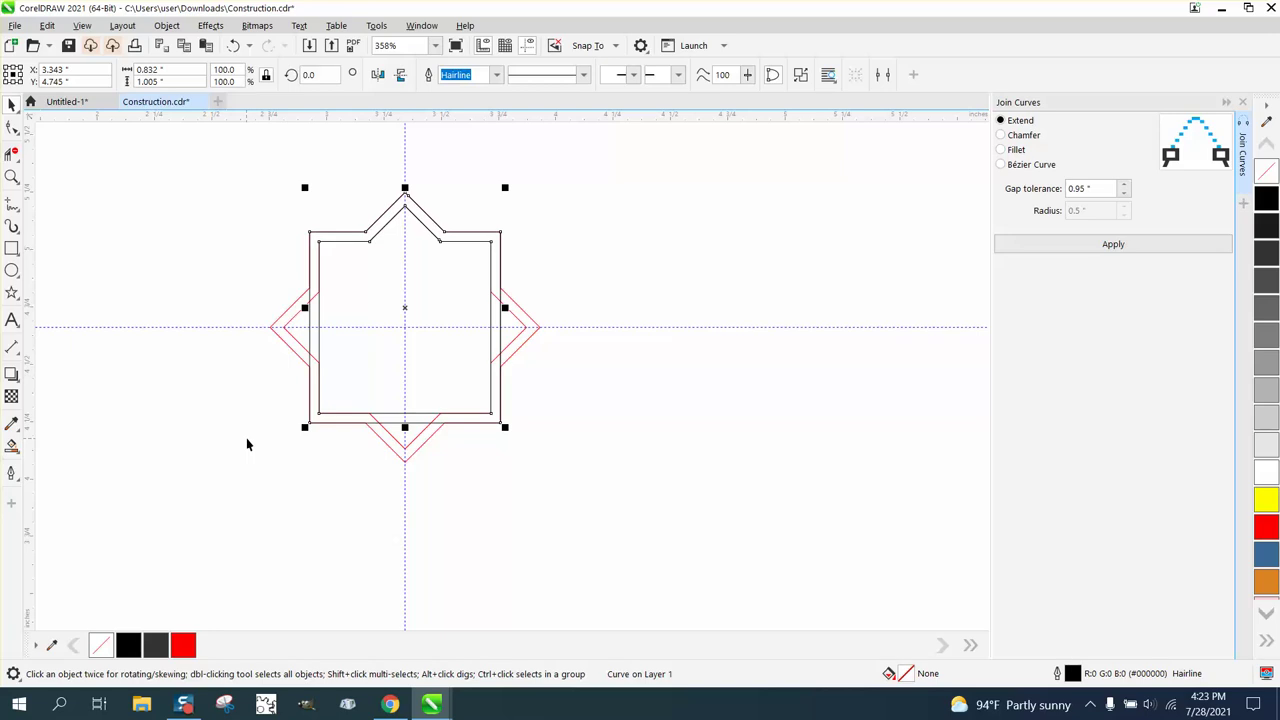
Set the nudge distance to .83 inches and nudge the black double-outlined shape up once
left_click(588, 210)
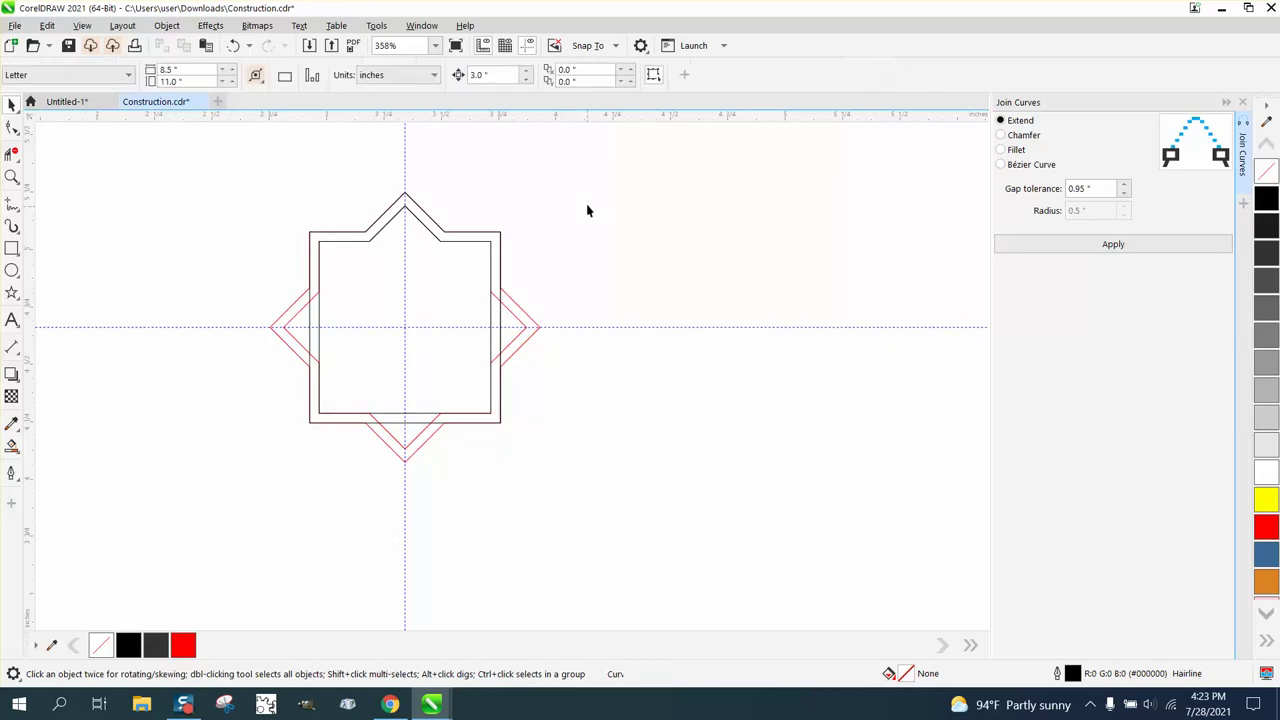
double_click(485, 75)
key("BackSpace")
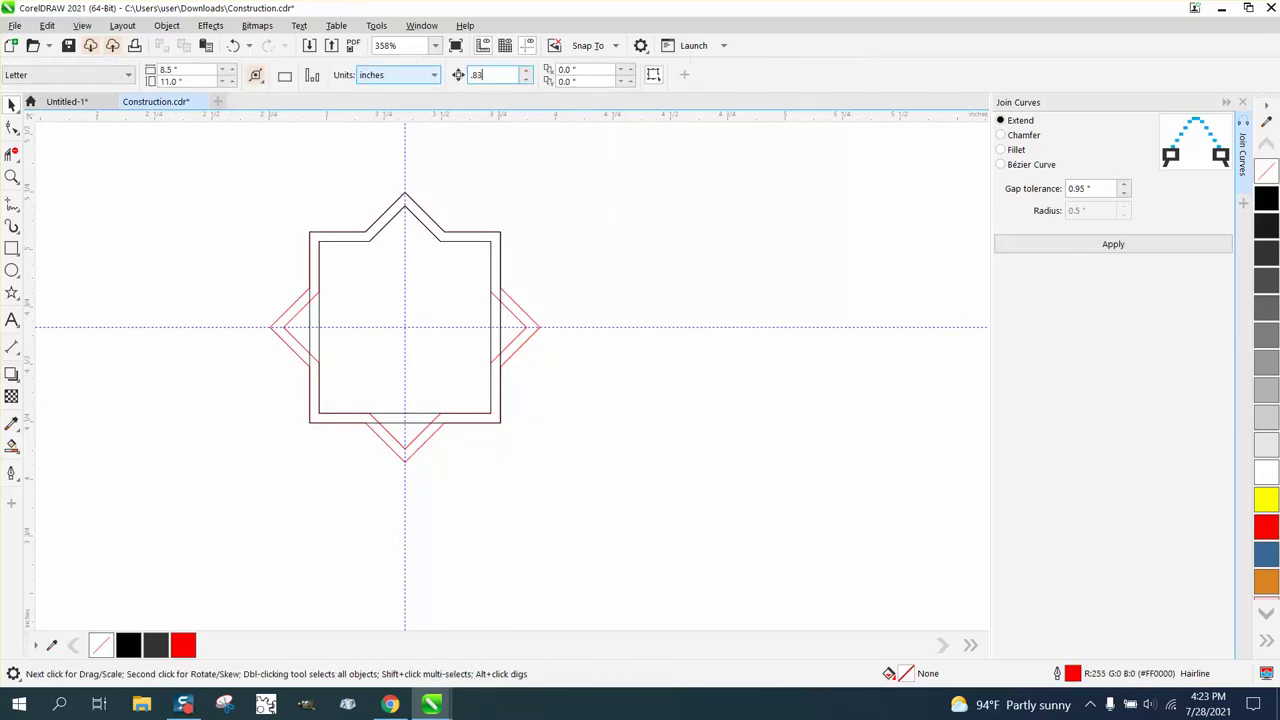
type(".83")
key("Return")
left_click(420, 228)
key("Up")
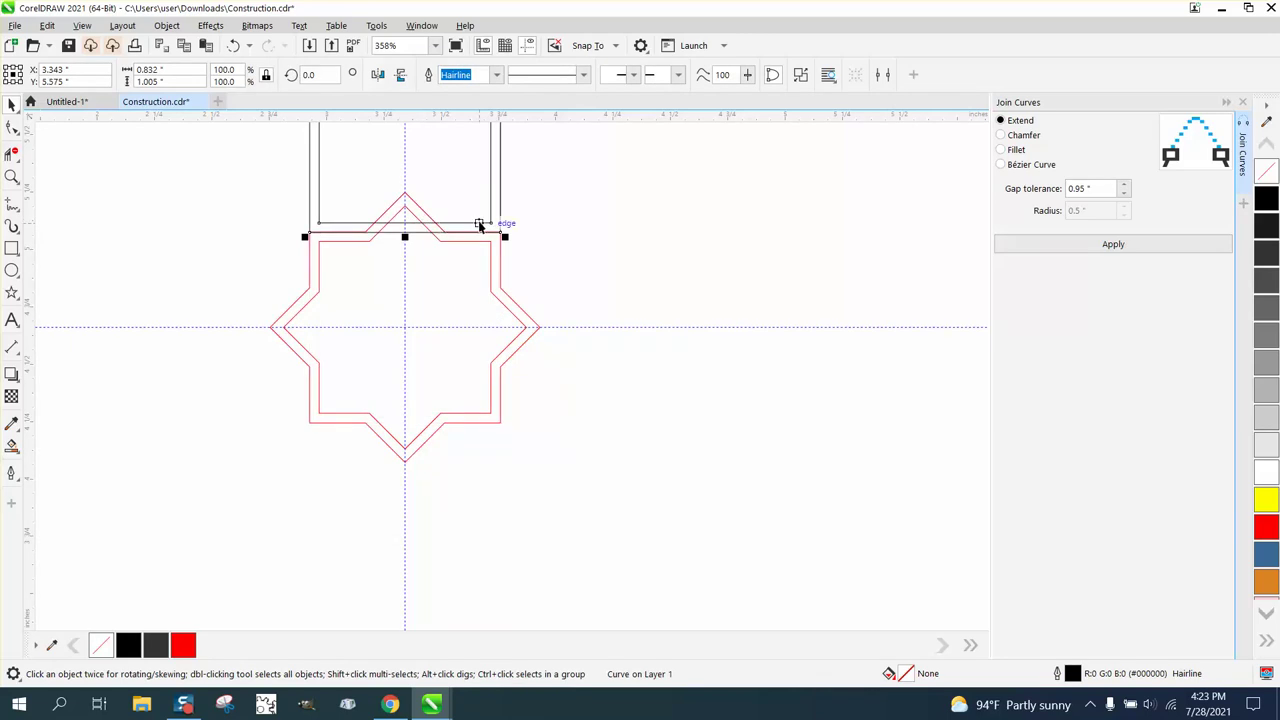
left_click(12, 176)
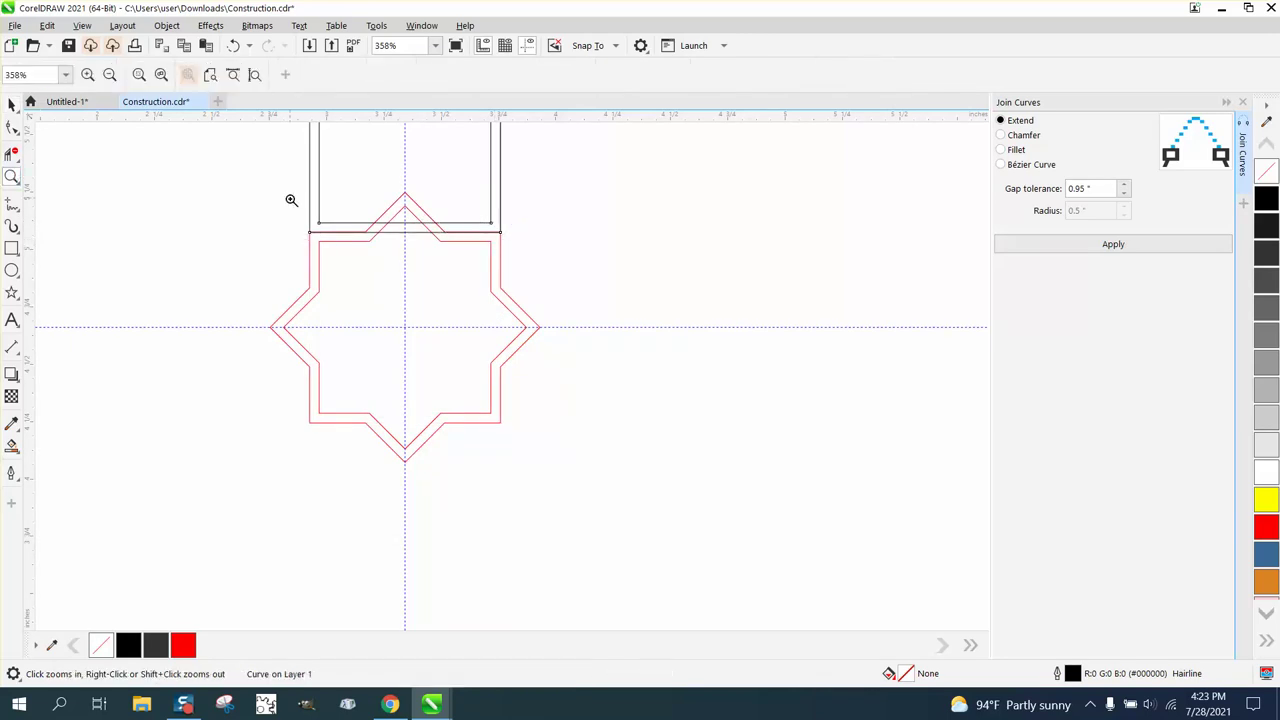
Move the black double-outlined shape straight down so its bottom double line overlaps the red star's upper double line
left_click_drag(291, 200, 521, 286)
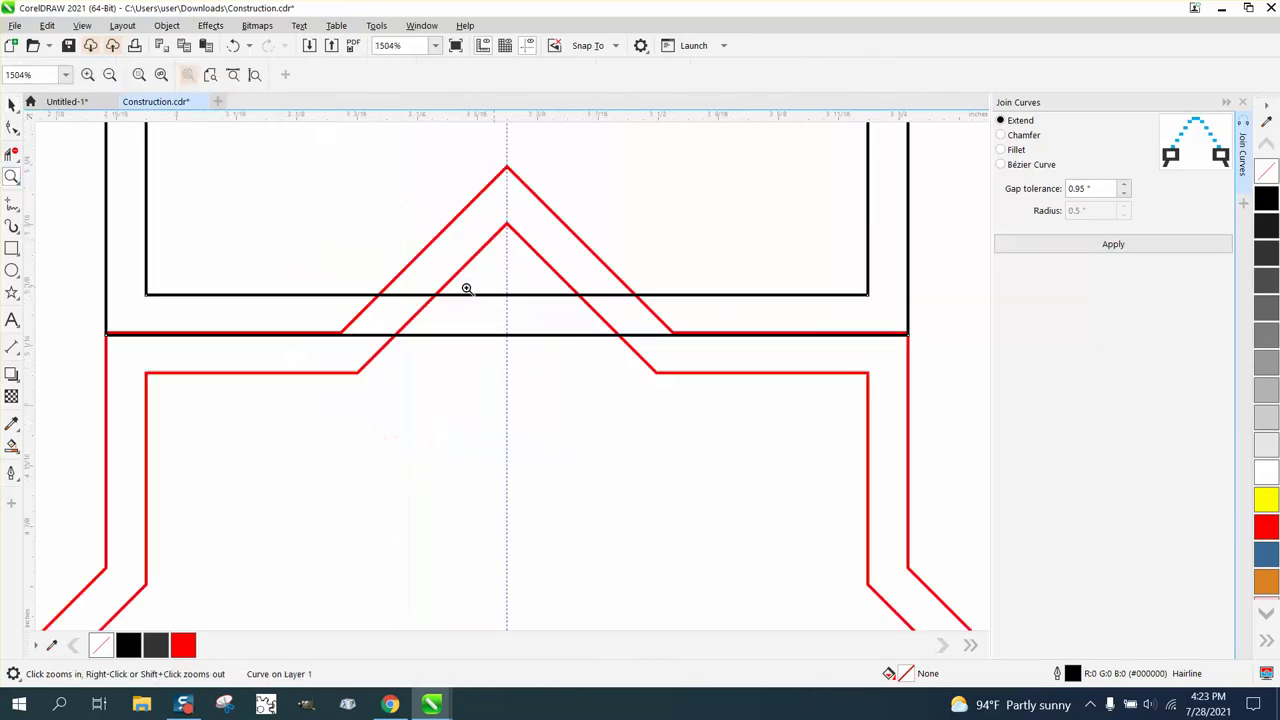
left_click(14, 106)
left_click(101, 147)
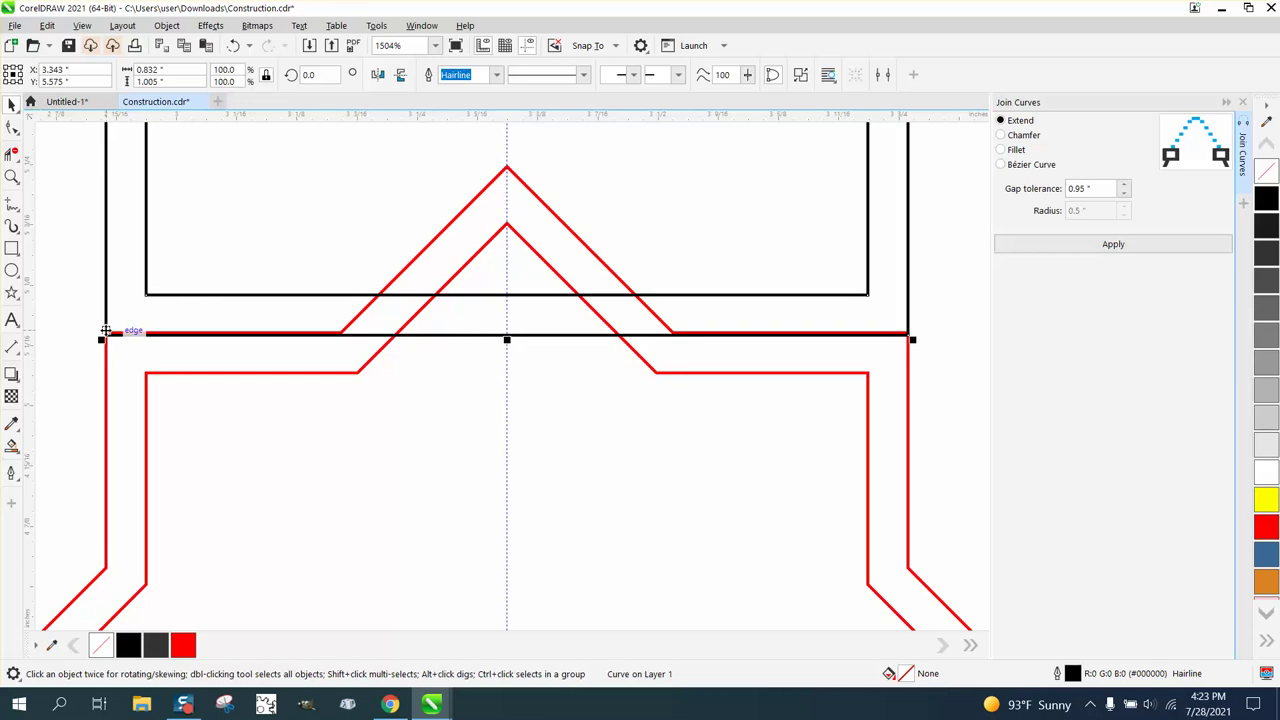
left_click_drag(106, 337, 106, 372)
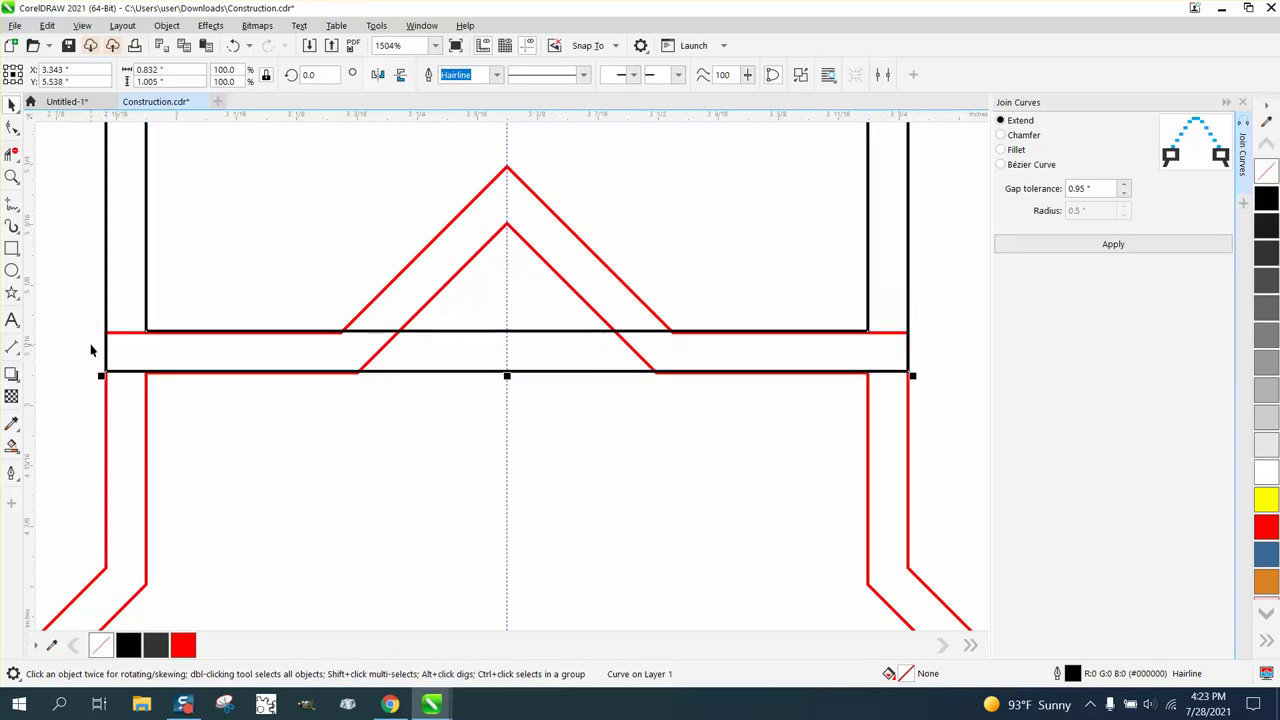
Set the nudge distance to 0.001 inches and nudge the red star up twice to align it with the black shape
left_click(81, 224)
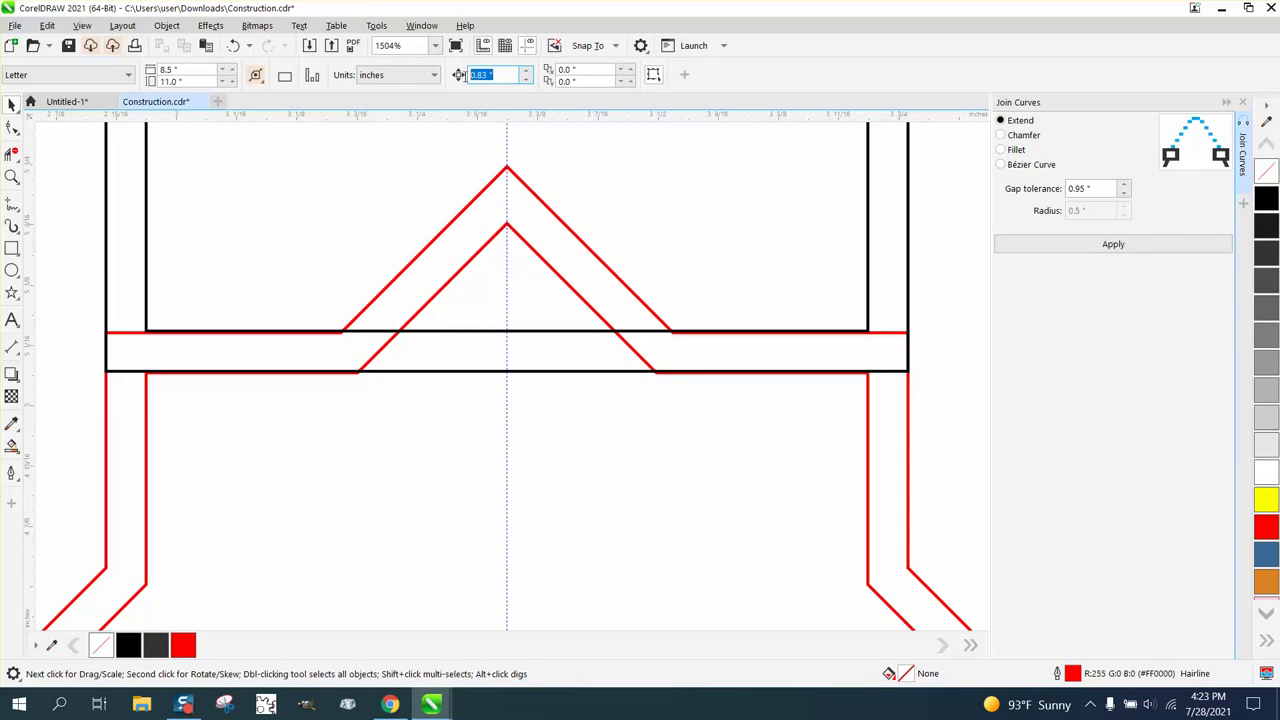
key("BackSpace")
left_click(538, 201)
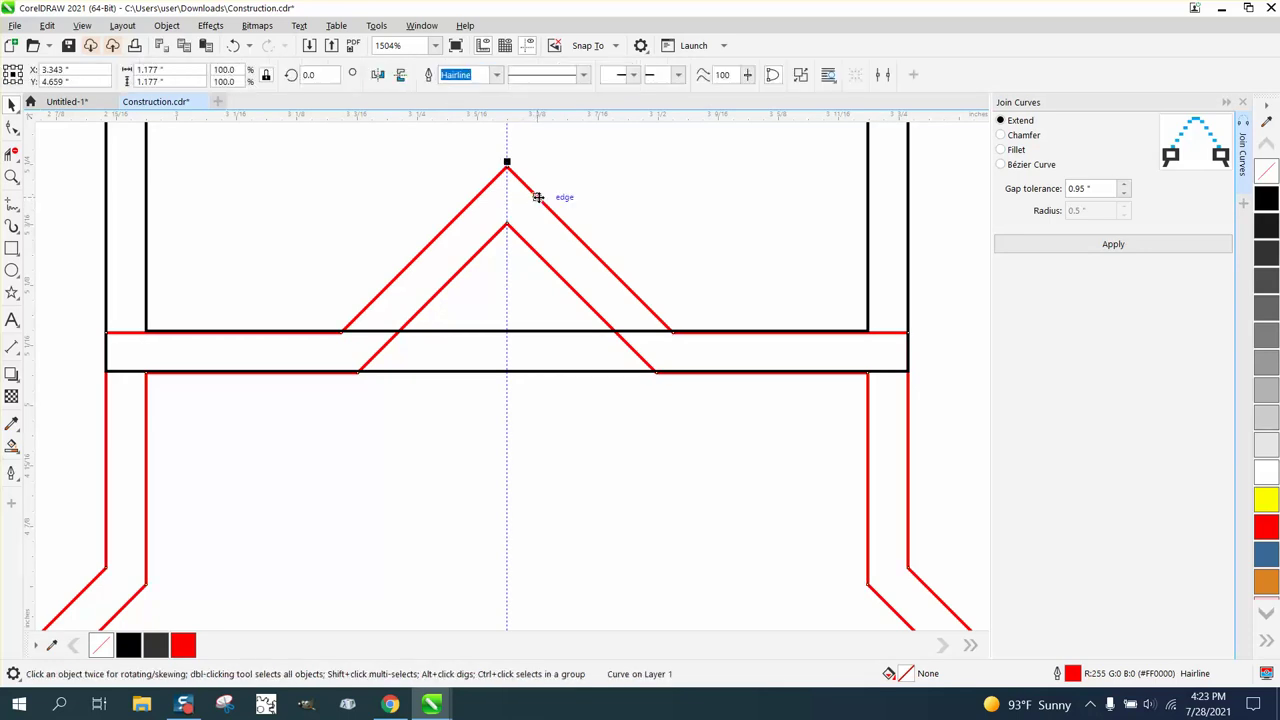
key("Up")
key("Up")
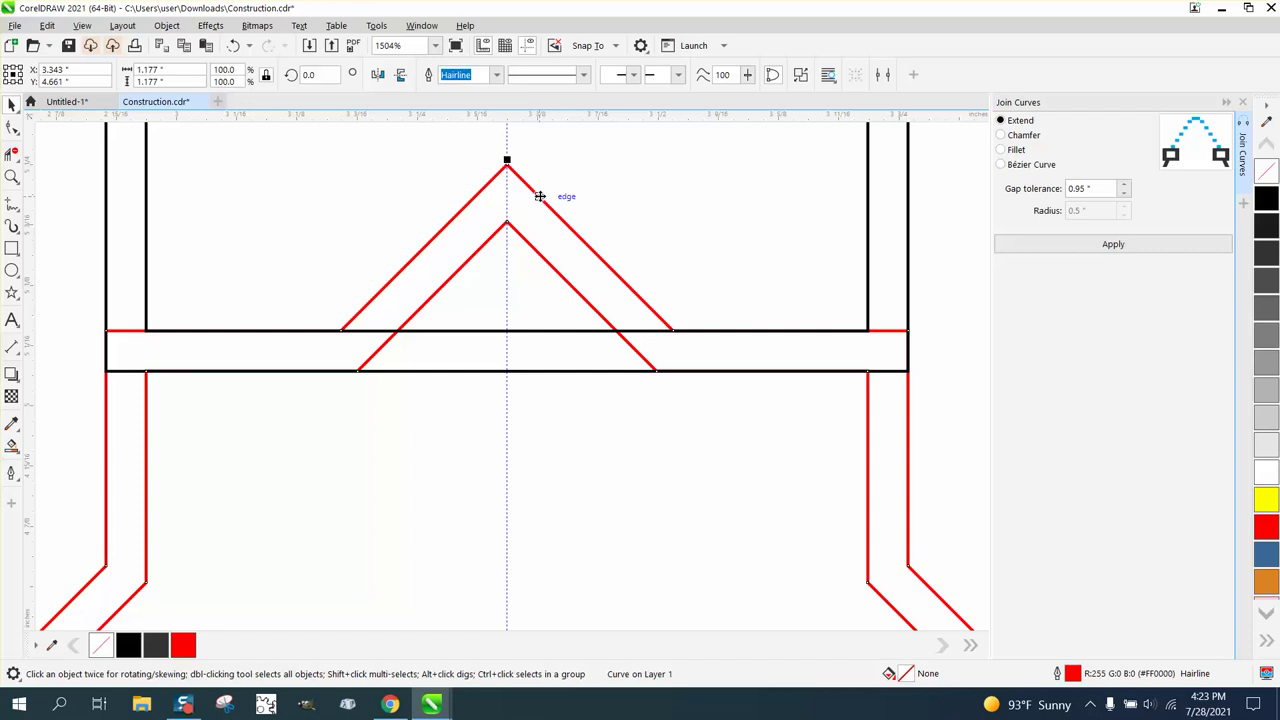
Try to weld the black double-outlined shape and the red star together, and undo the weld
scroll(540, 197, "down", 8)
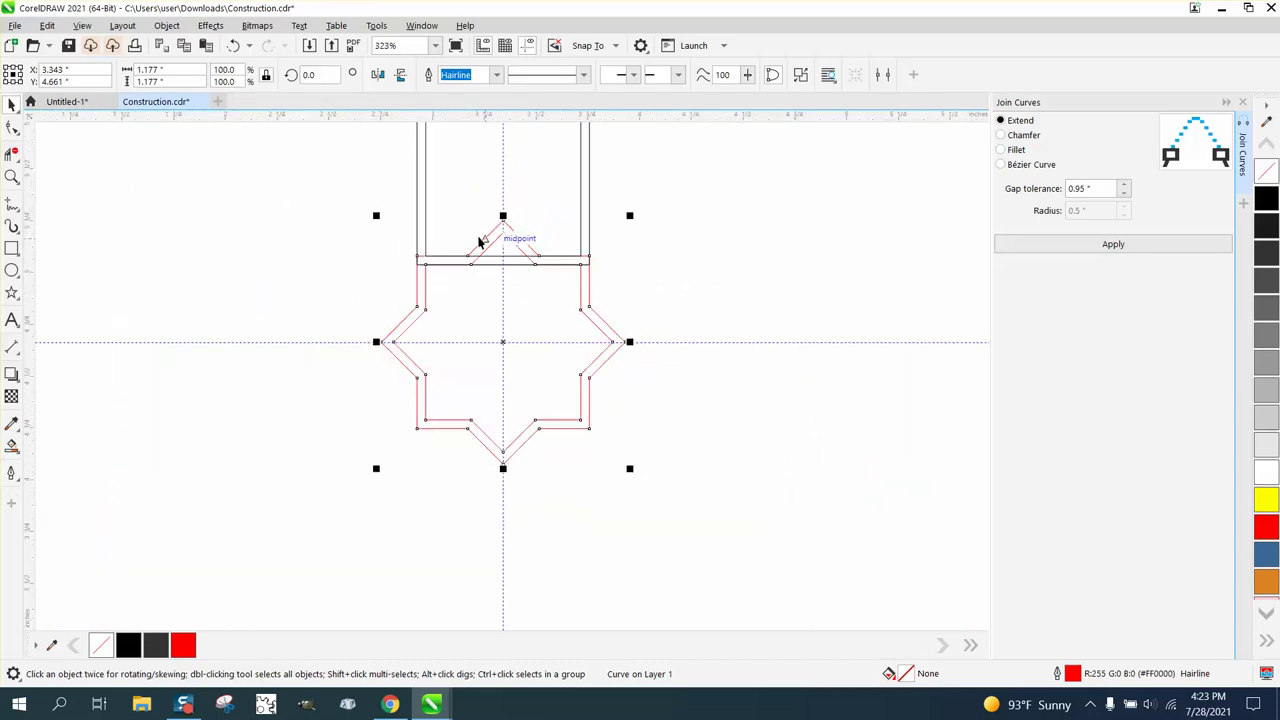
scroll(424, 196, "down", 1)
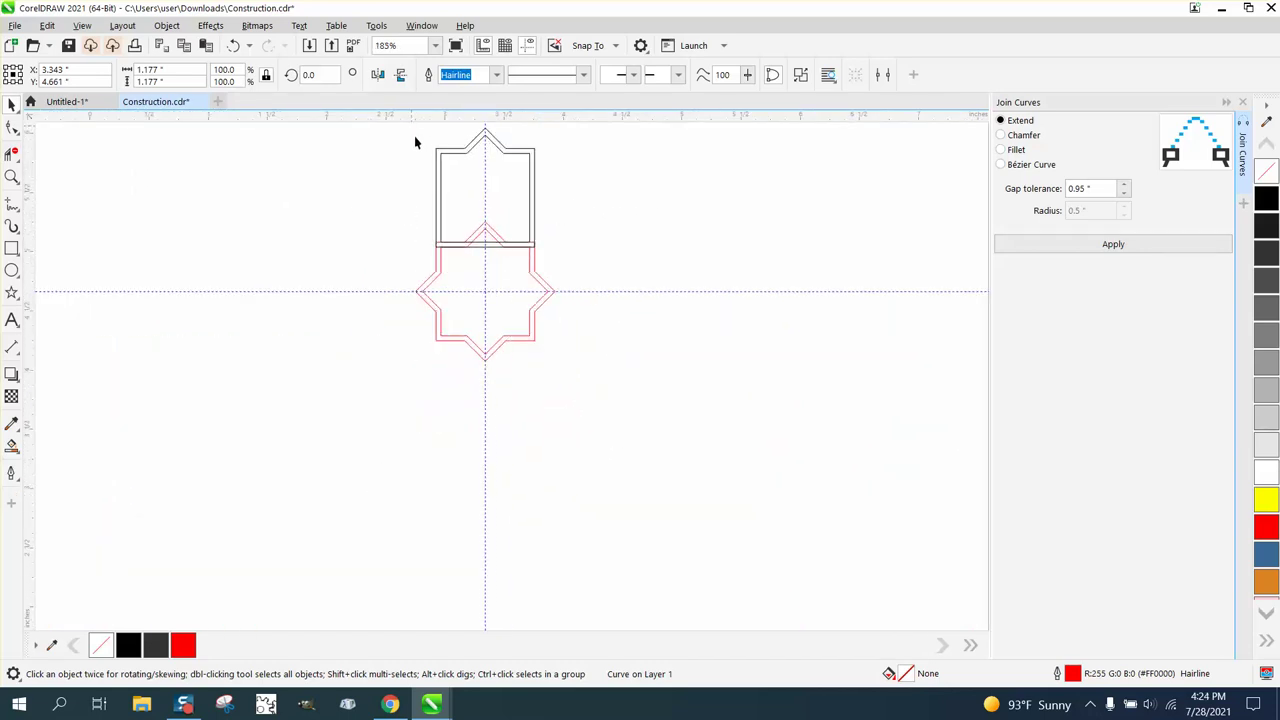
left_click(486, 127, "shift")
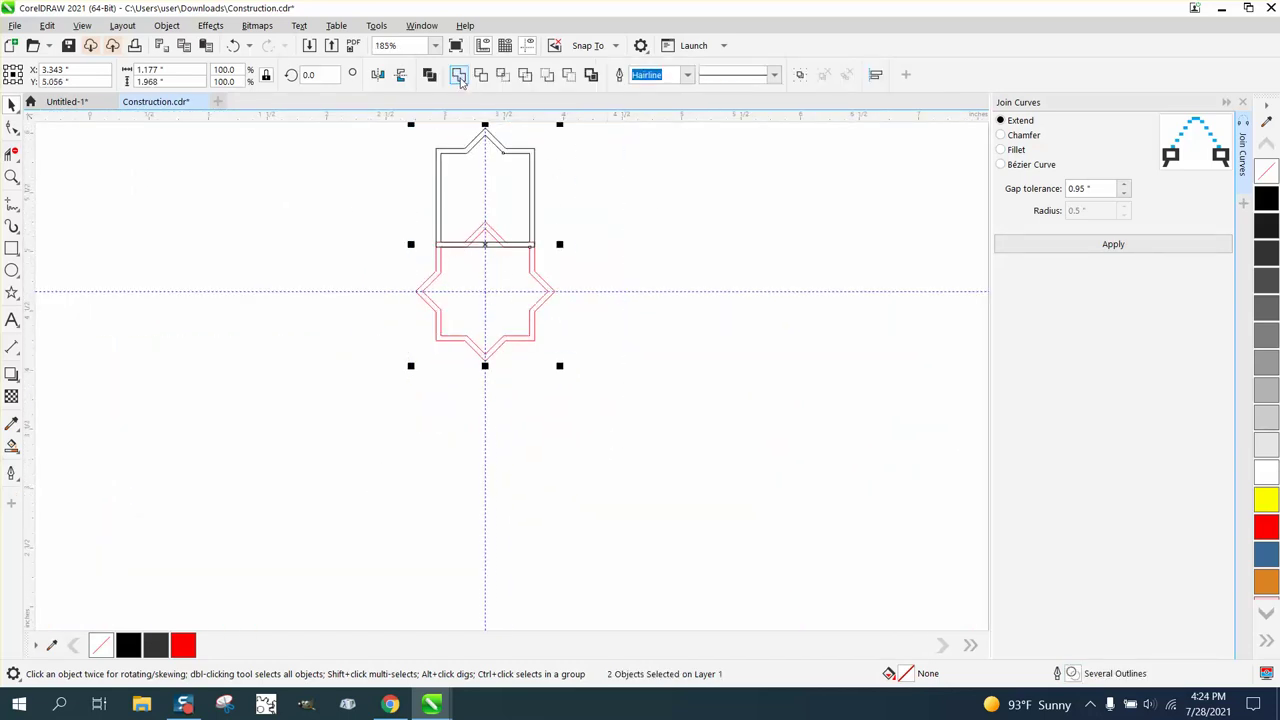
key("ctrl+l")
left_click(583, 250)
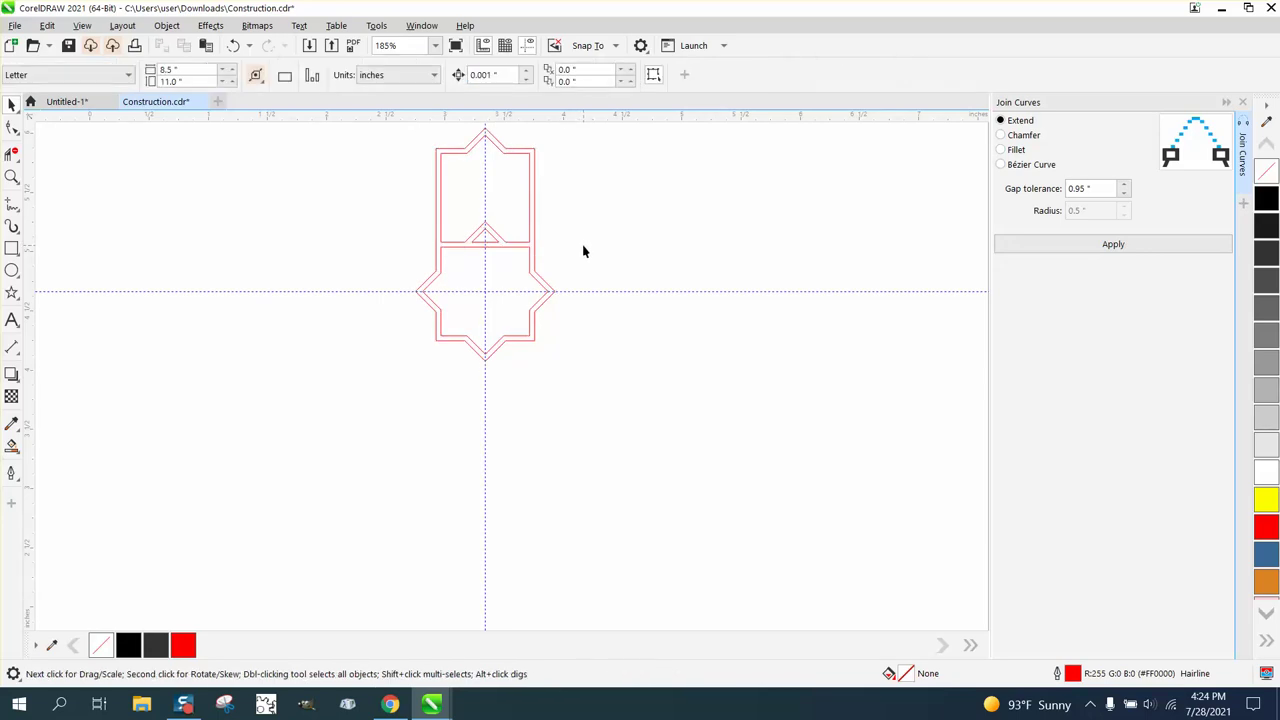
left_click(233, 45)
Move the black shape's rotation center to the guideline intersection in the middle of the red star
left_click(526, 190)
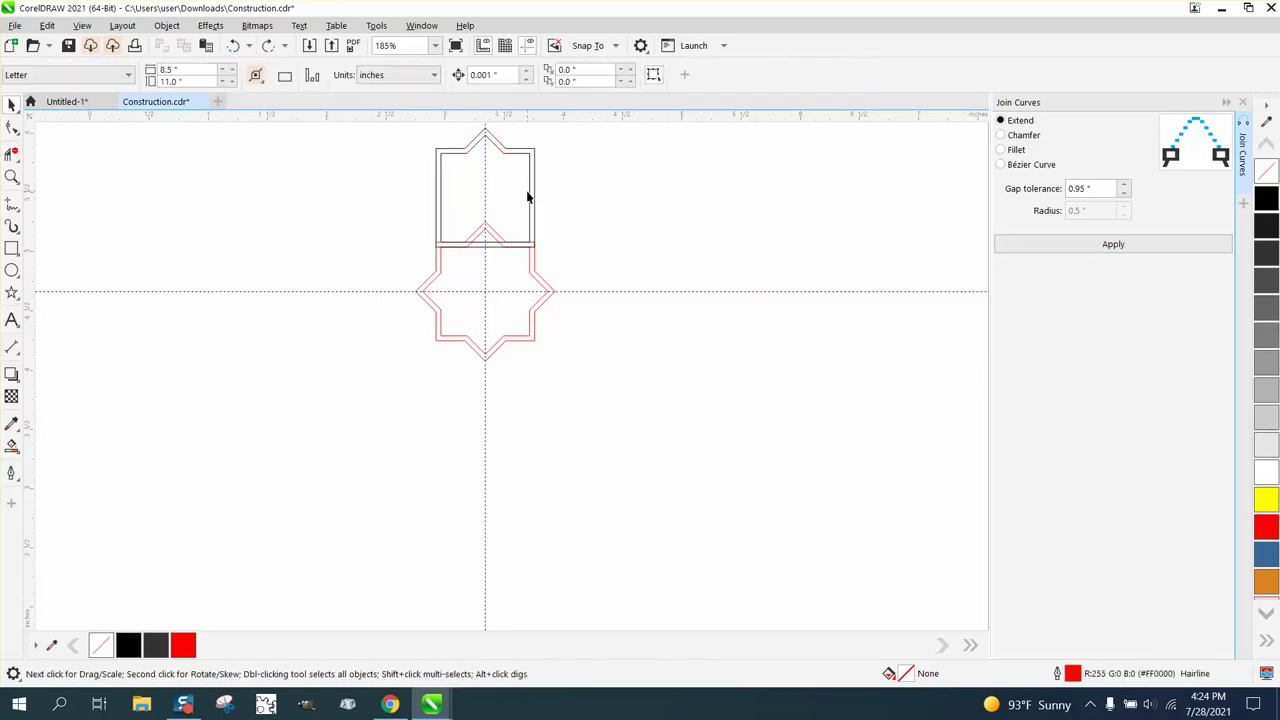
left_click(533, 189)
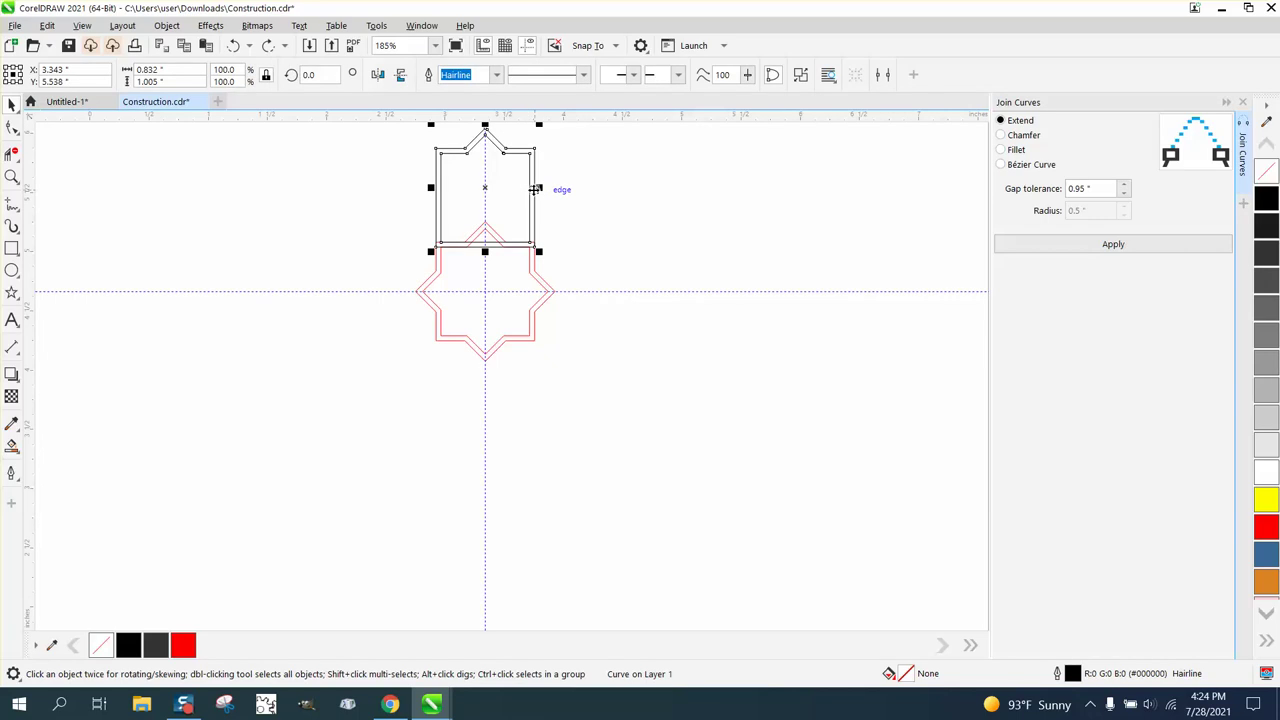
left_click(536, 189)
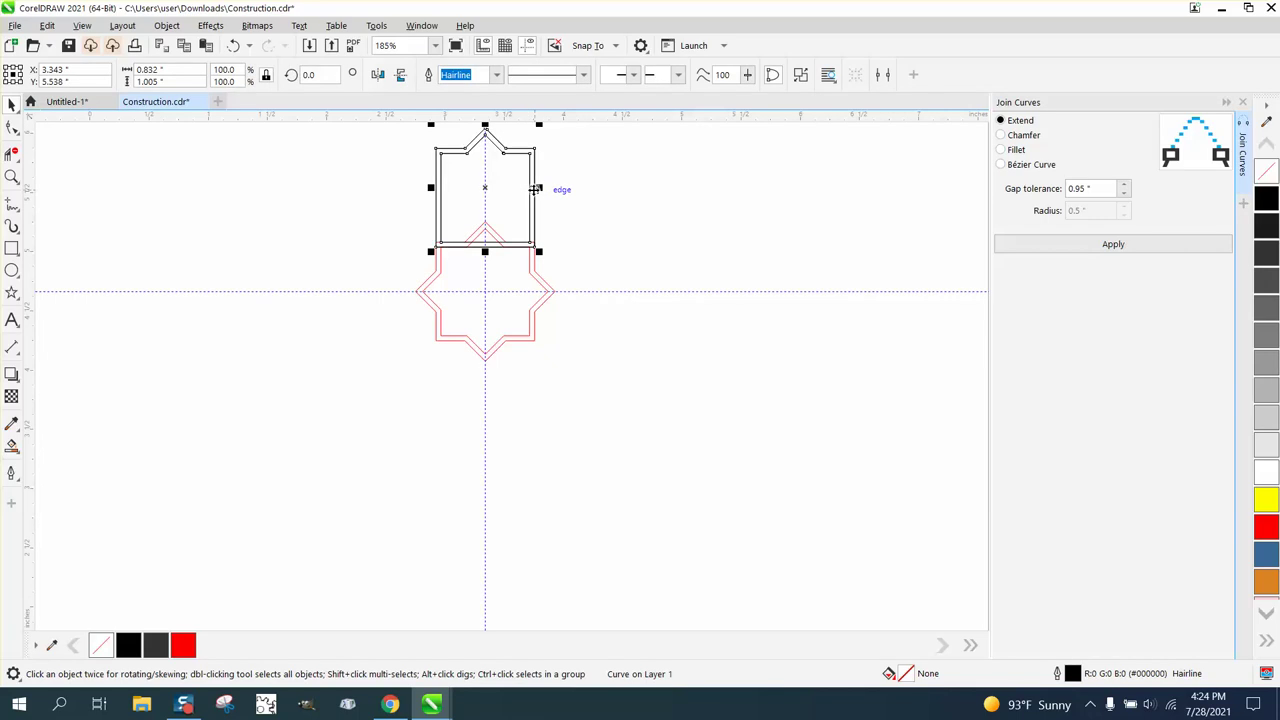
left_click(485, 188)
left_click_drag(485, 188, 485, 290)
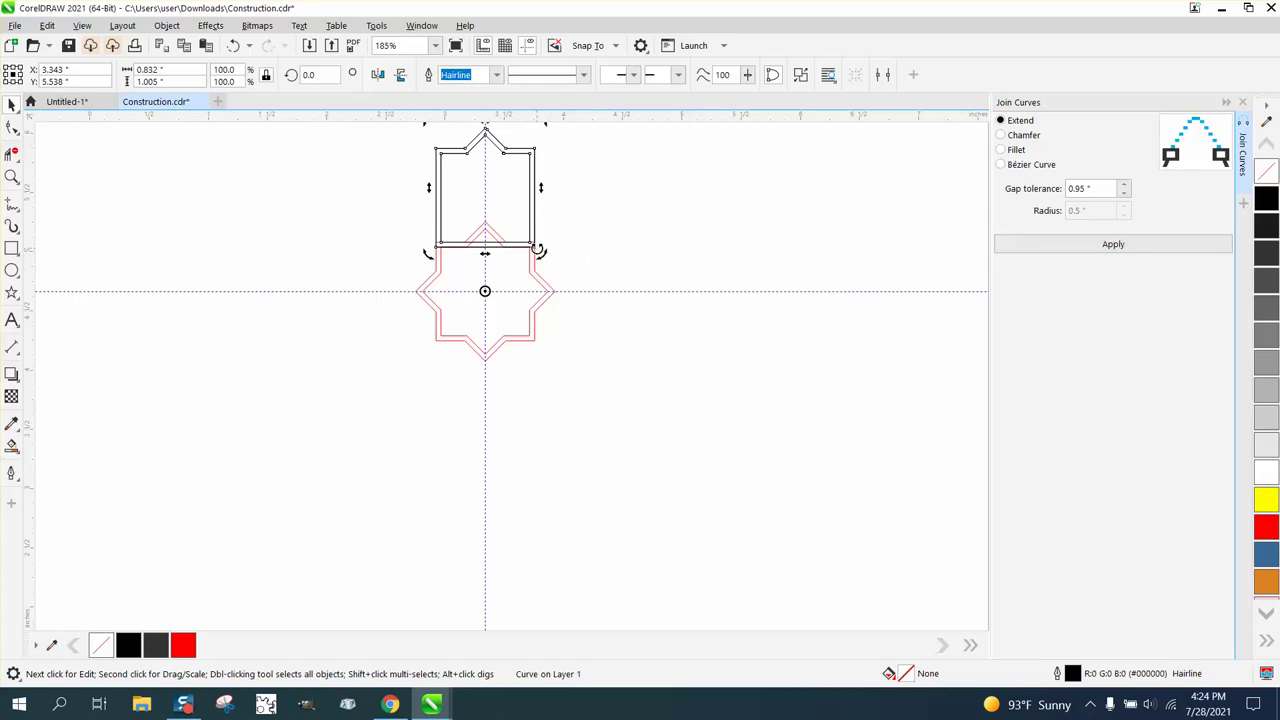
Rotate a copy of the black shape about the star's center, set its angle to 45°, and repeat the rotation once
left_click_drag(543, 255, 505, 177)
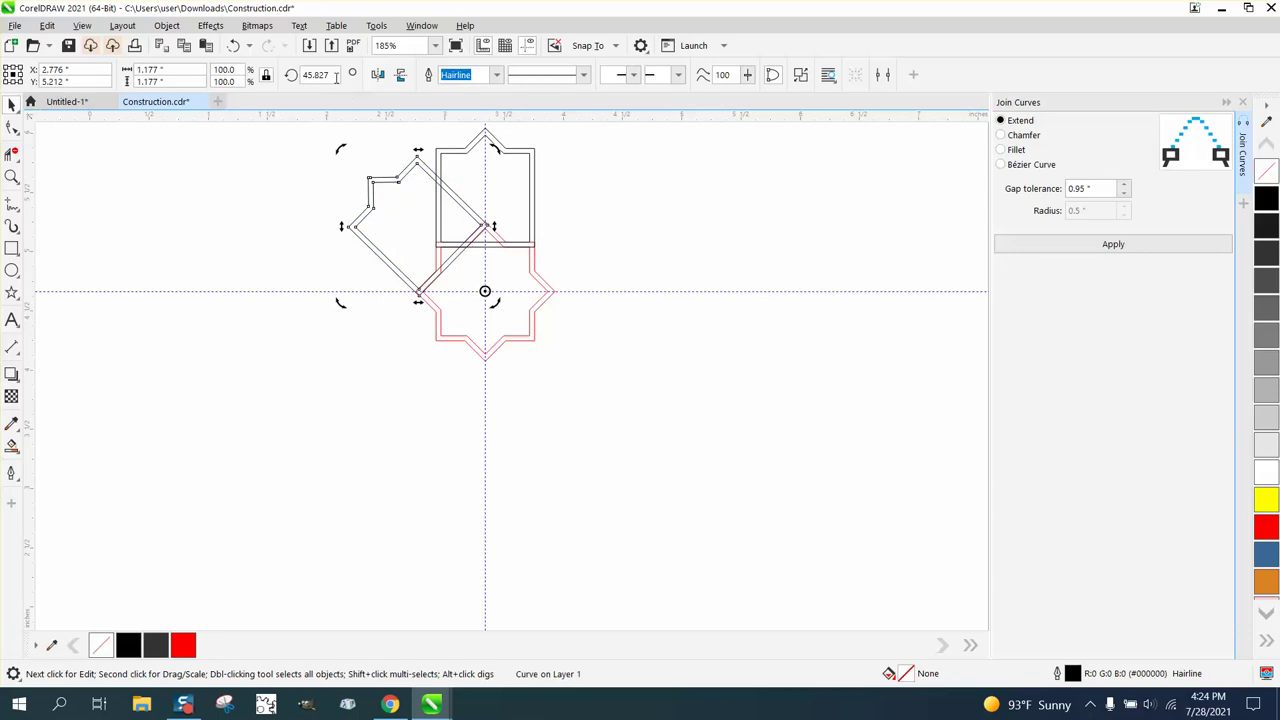
left_click(316, 74)
type("45")
key("Return")
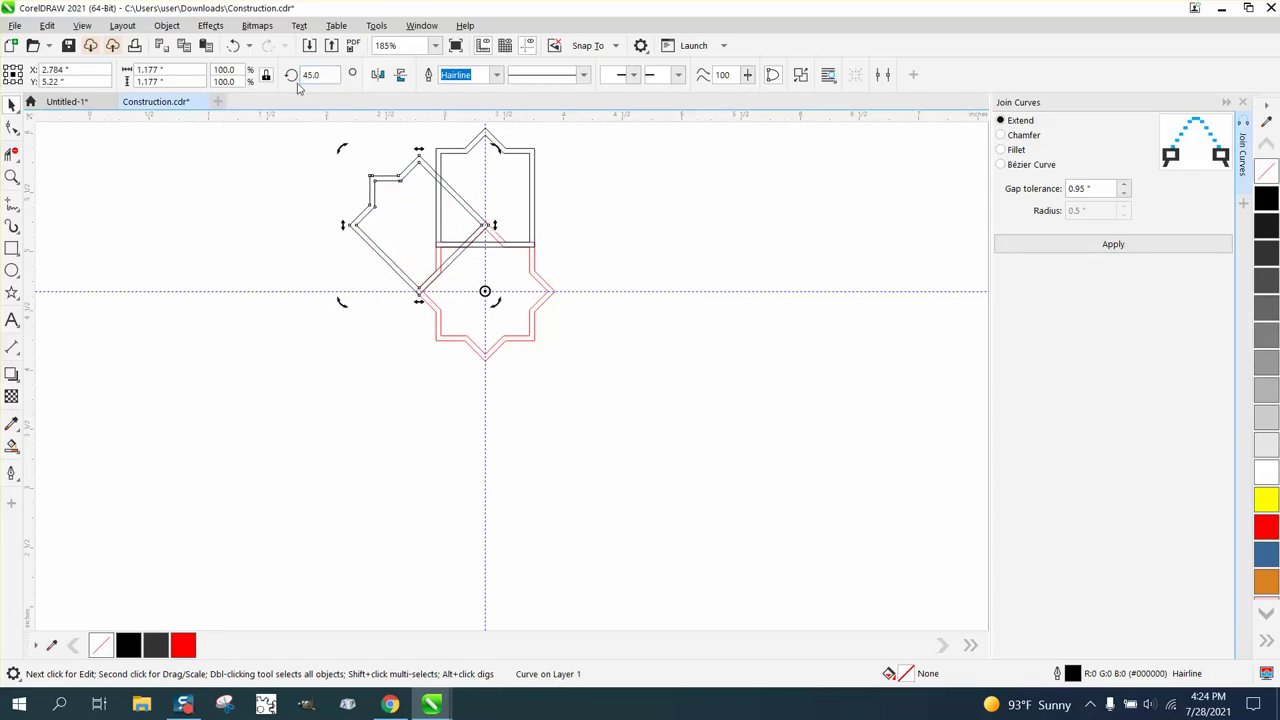
key("Return")
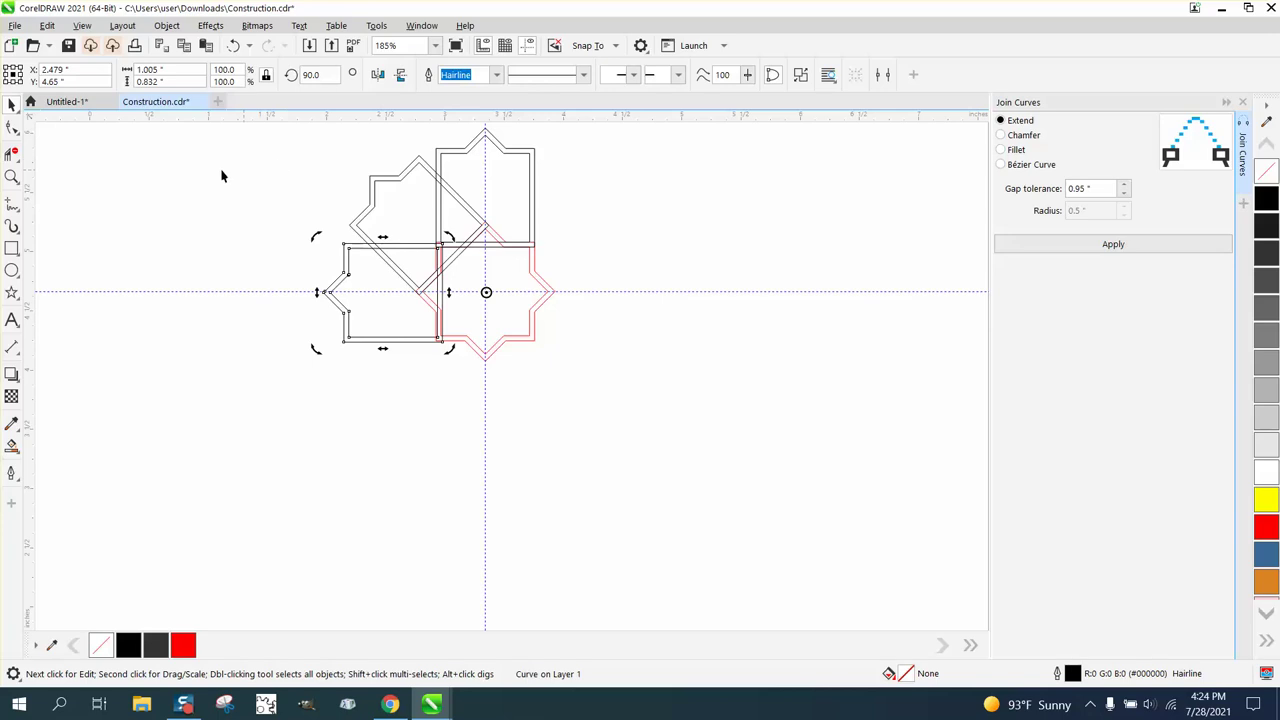
Inspect where the rotated copies overlap the red star's upper-left corner, and undo the rotated copies
left_click(12, 177)
left_click_drag(386, 243, 498, 296)
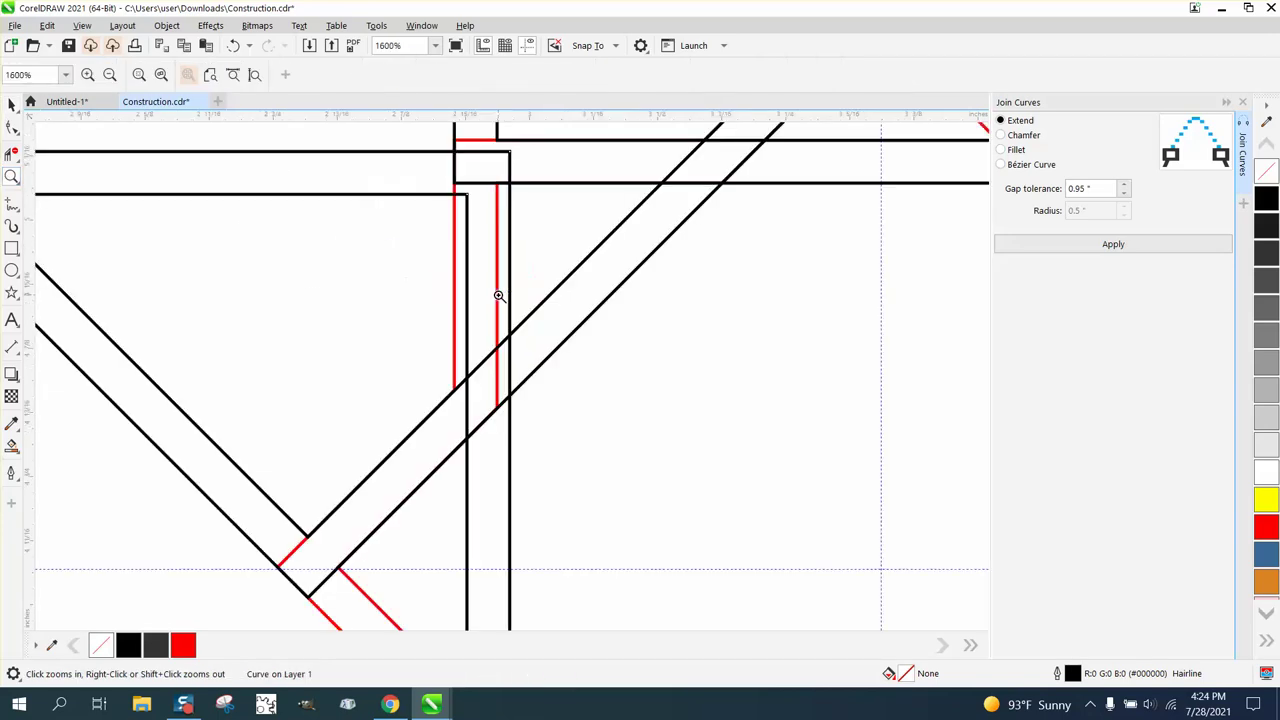
right_click(496, 296)
right_click(492, 297)
left_click(12, 104)
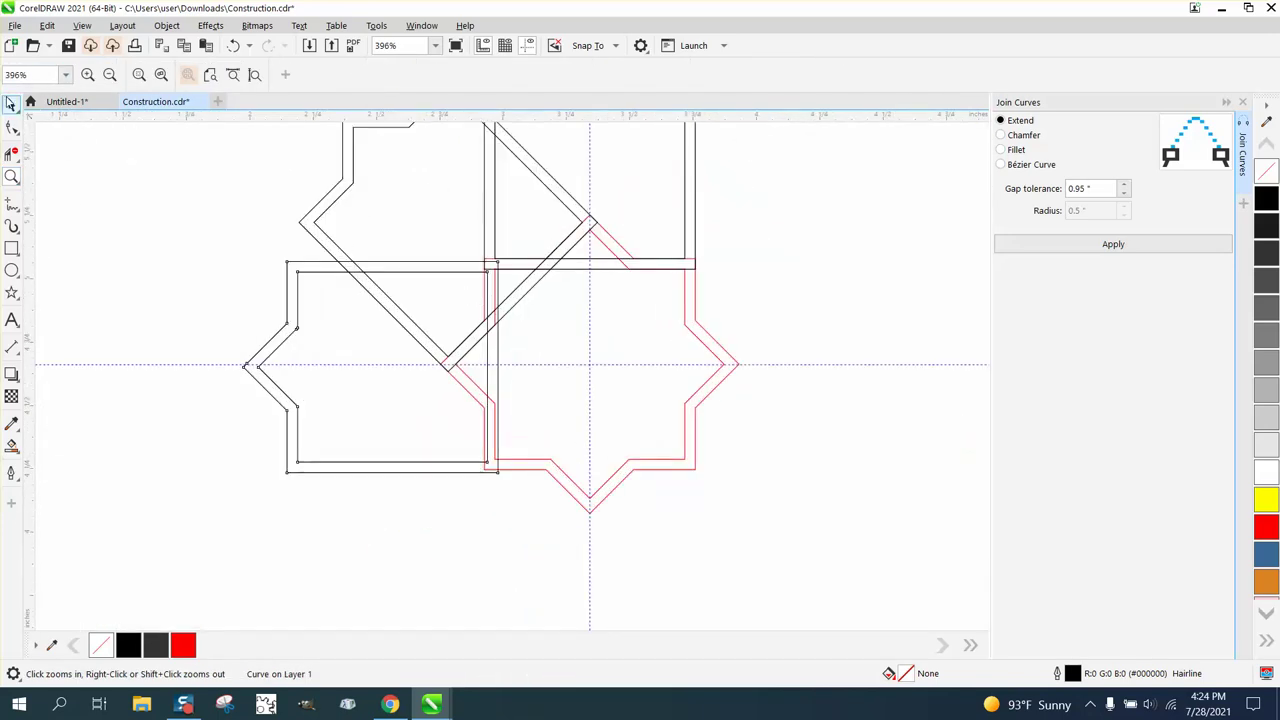
left_click(233, 45)
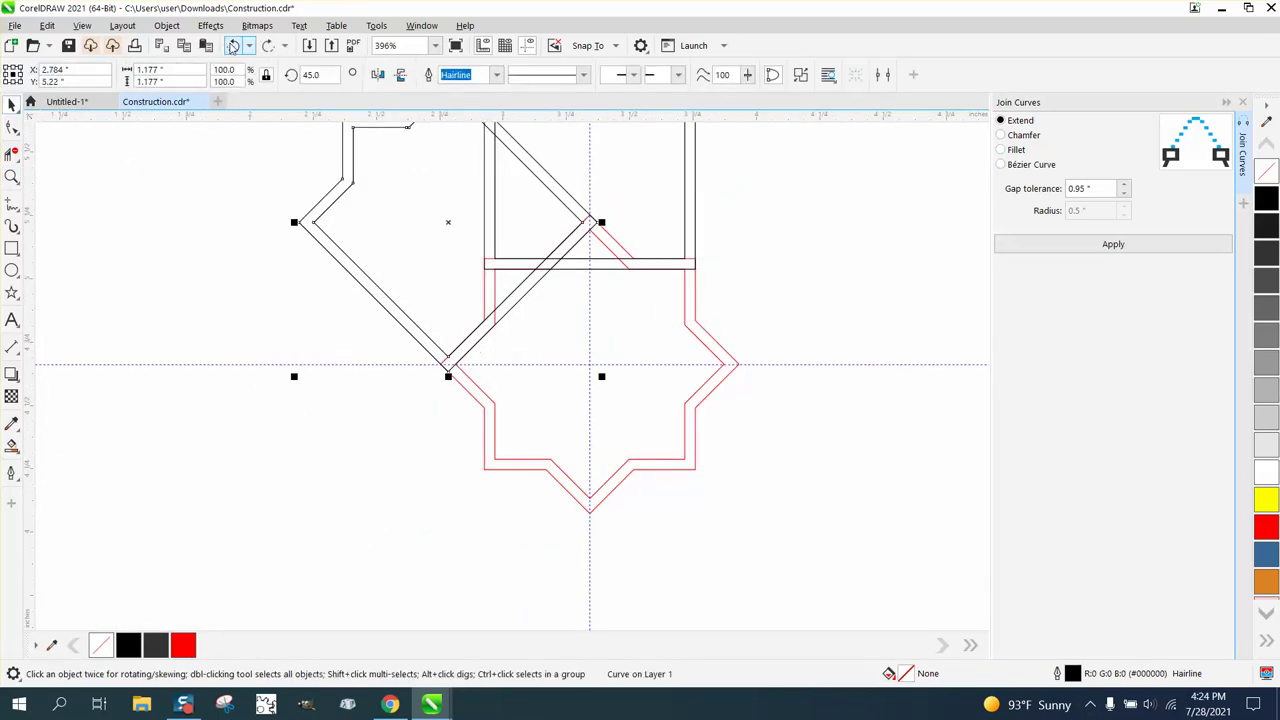
left_click(233, 45)
left_click(233, 45)
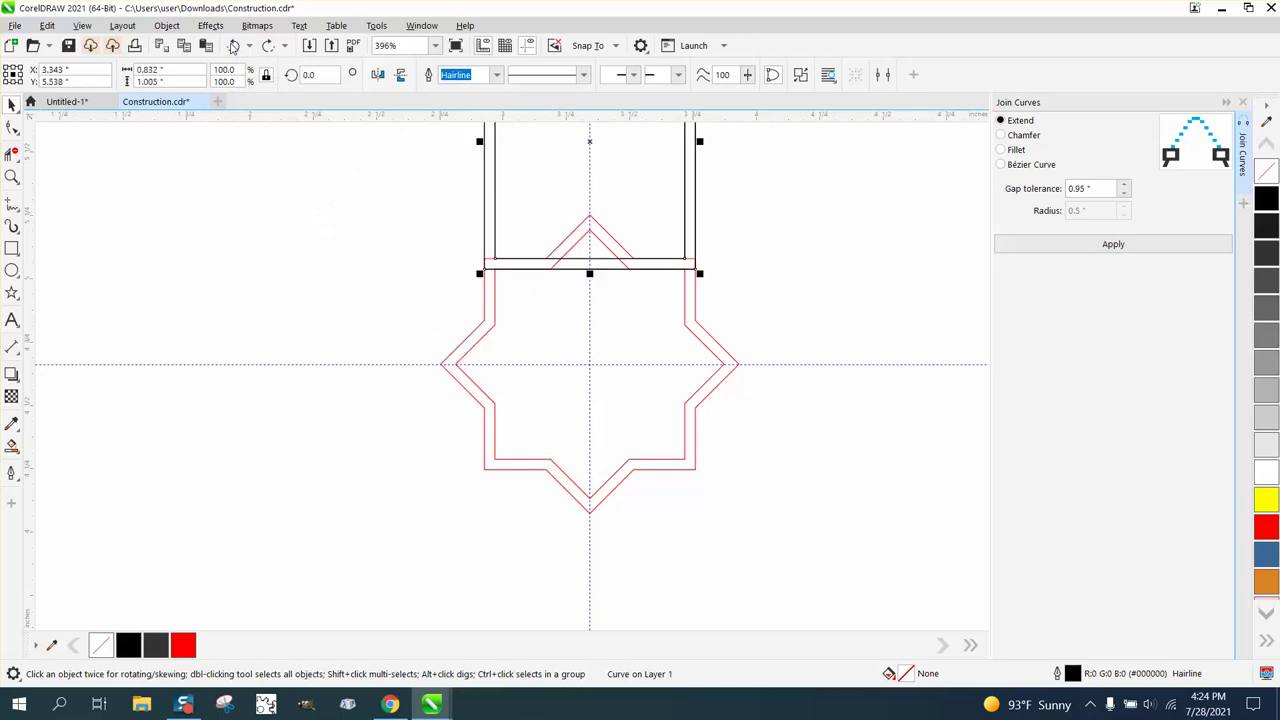
key("ctrl+shift+z")
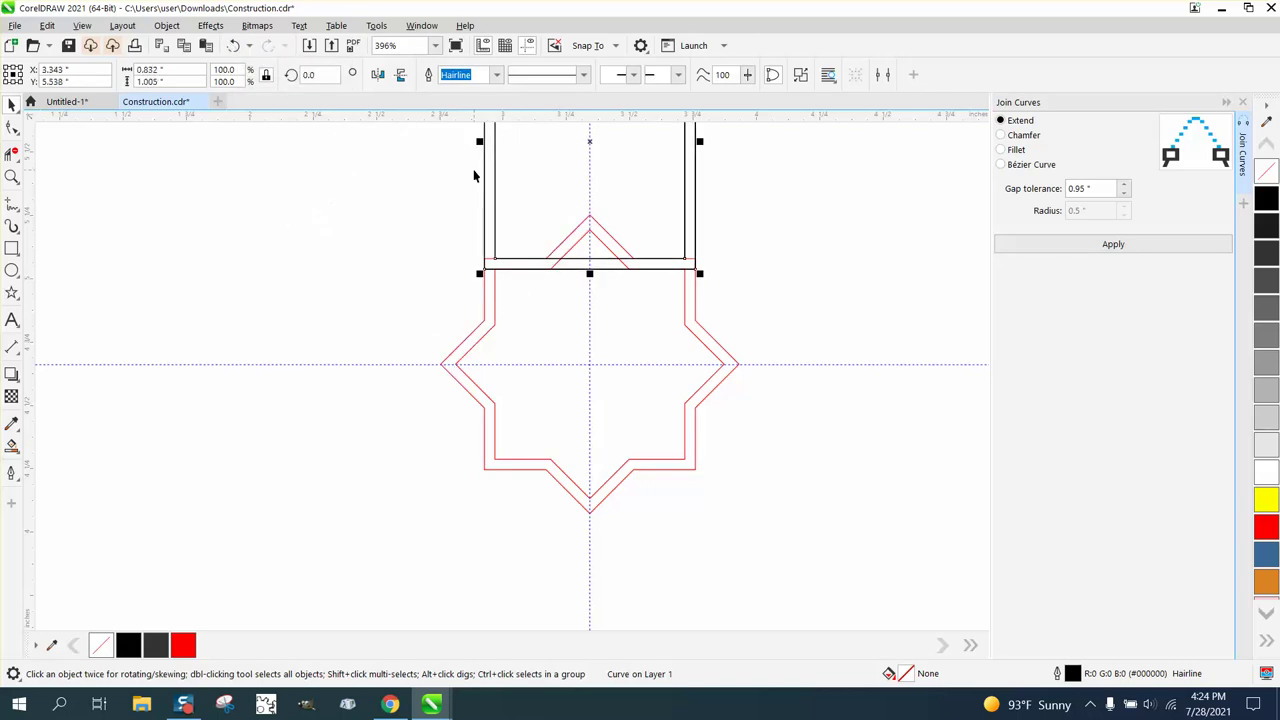
Rotate a copy of the black shape 45° about the star's center and repeat it six times to complete the ring
left_click(591, 141)
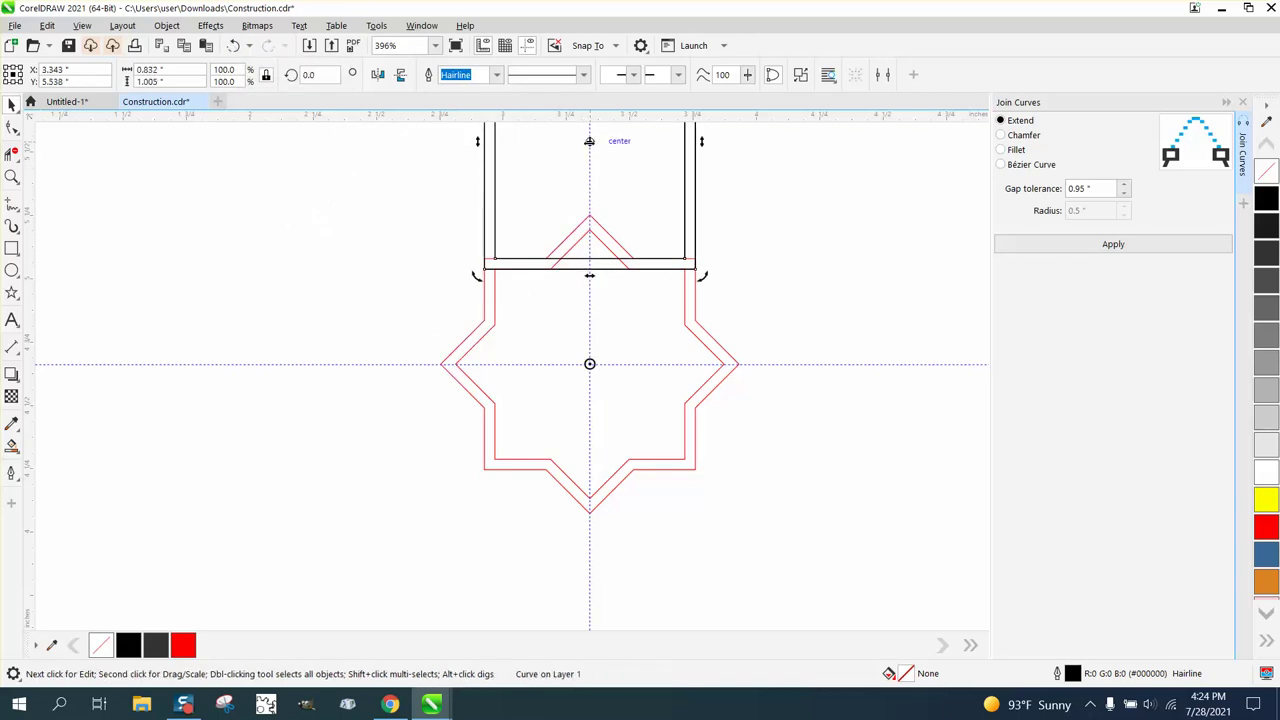
left_click(310, 74)
type("45")
key("Return")
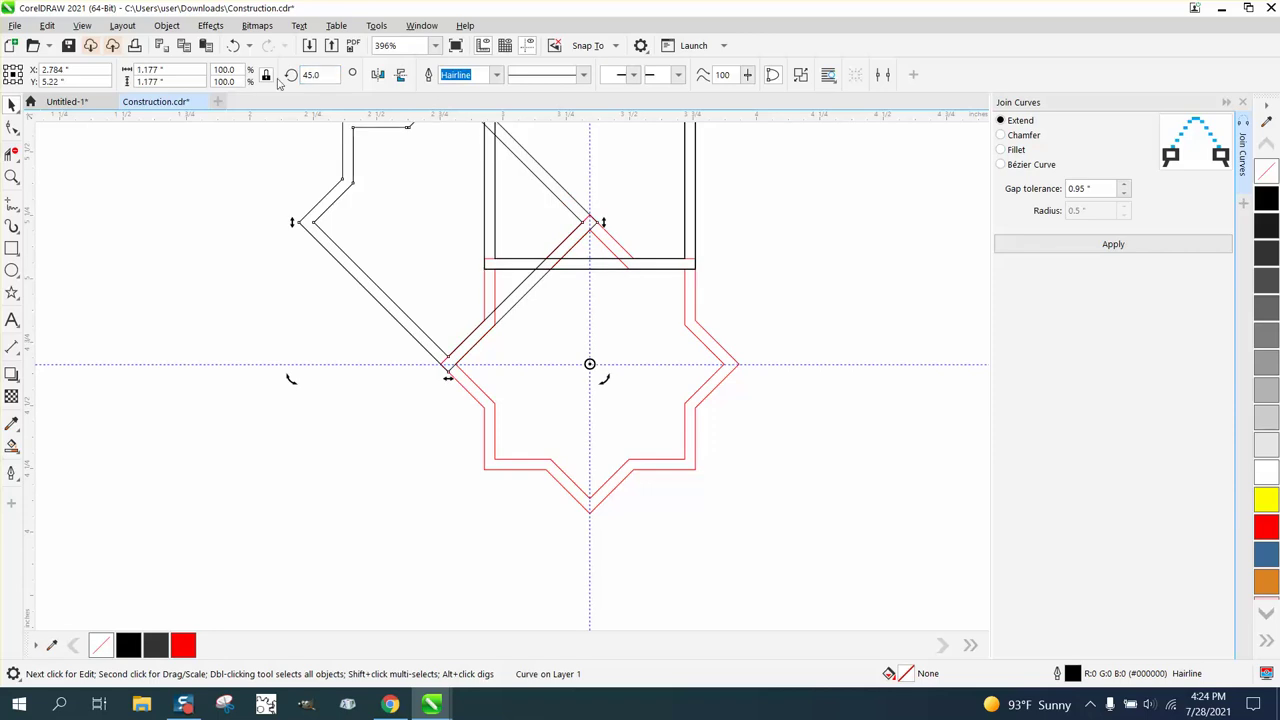
key("ctrl+r")
key("ctrl+r")
key("ctrl+r")
key("ctrl+r")
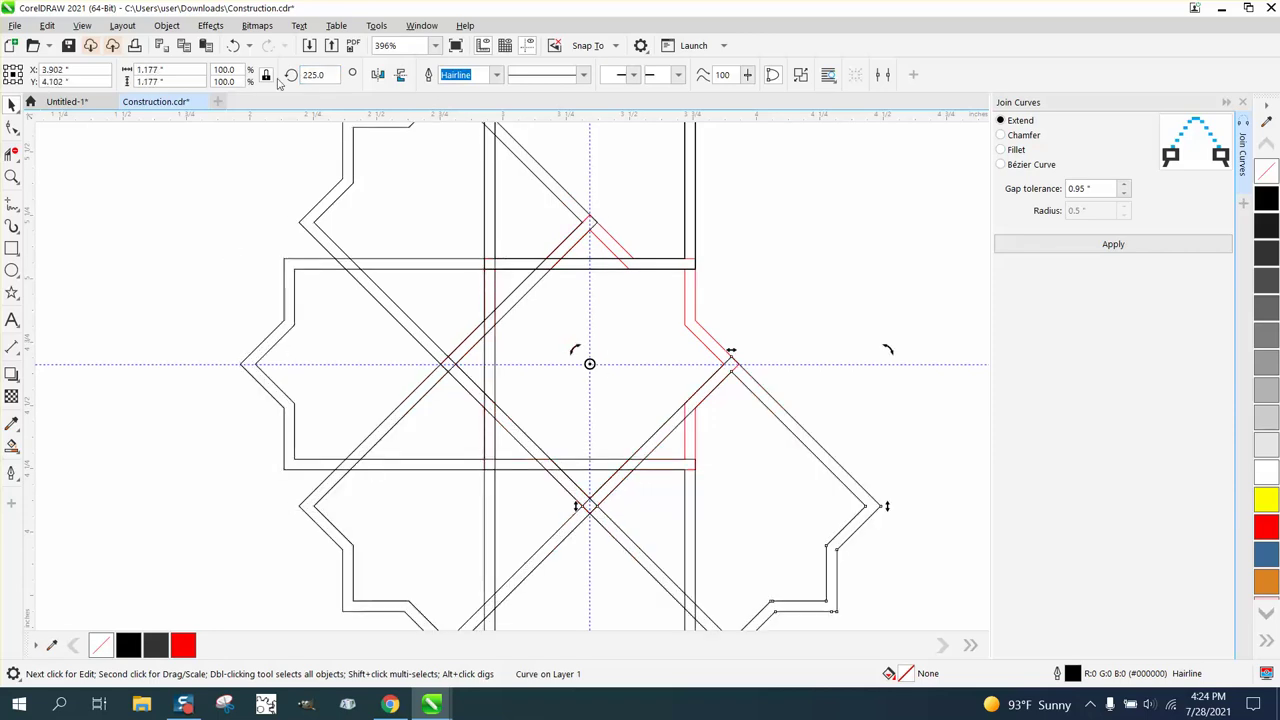
key("ctrl+r")
key("ctrl+r")
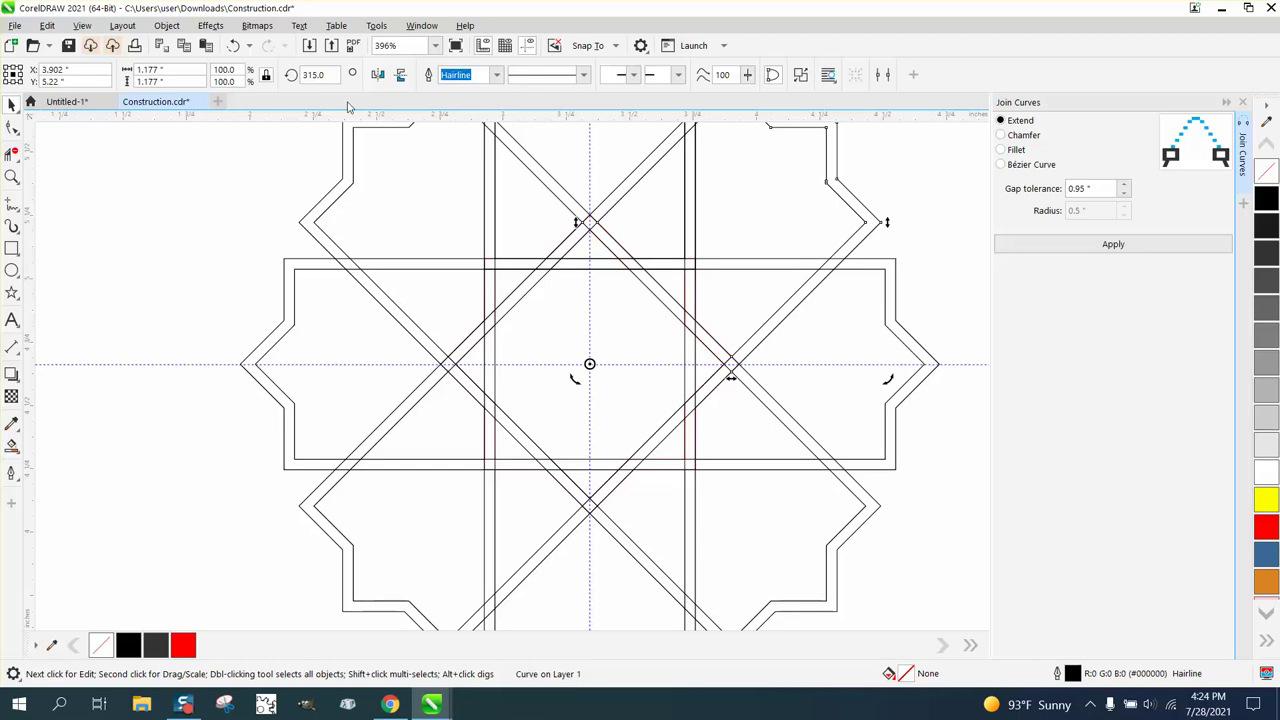
scroll(140, 241, "down", 1)
left_click(308, 260)
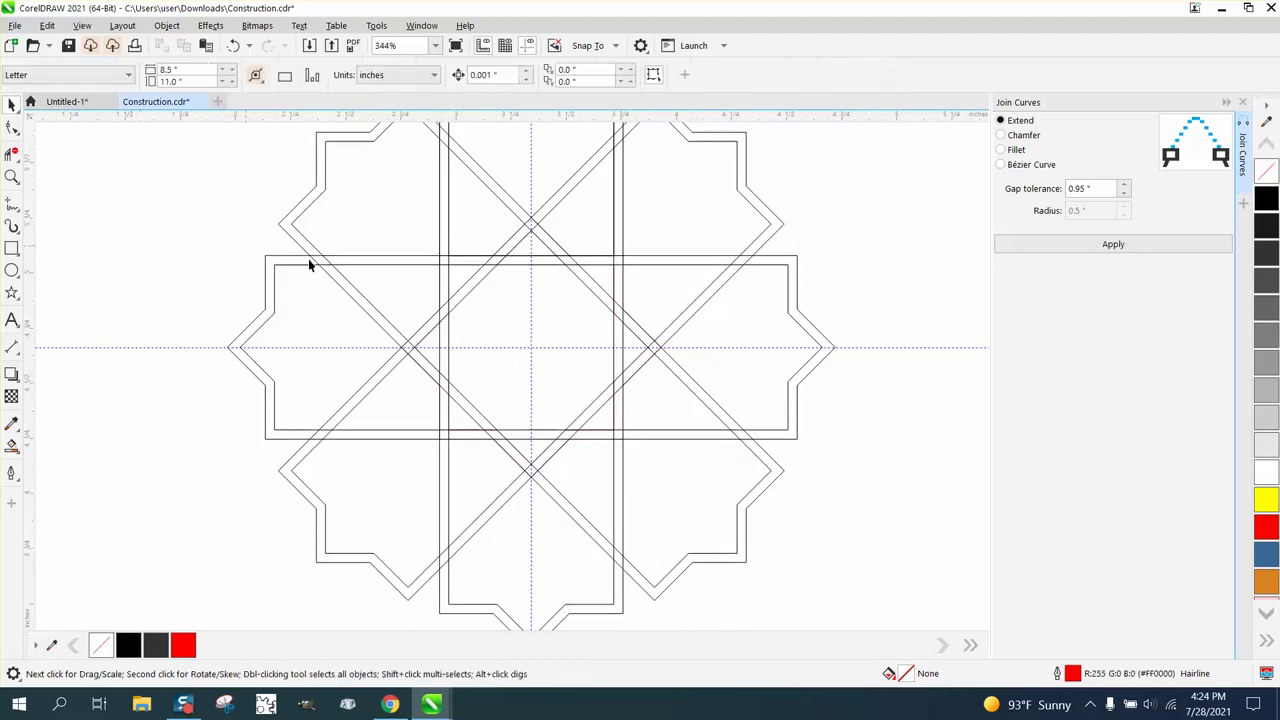
Undo the last two rotated copies of the black shape and place a copy of the red star right of the pattern
left_click(543, 263)
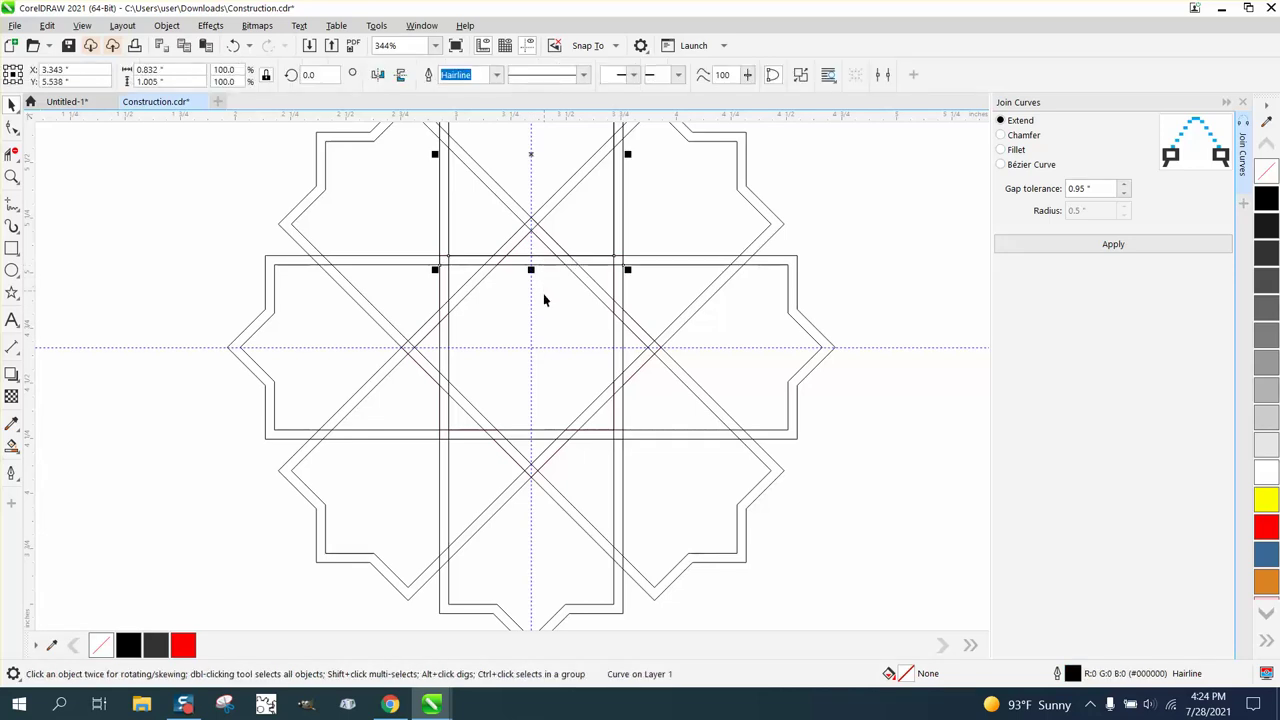
left_click(586, 347)
scroll(587, 349, "down", 2)
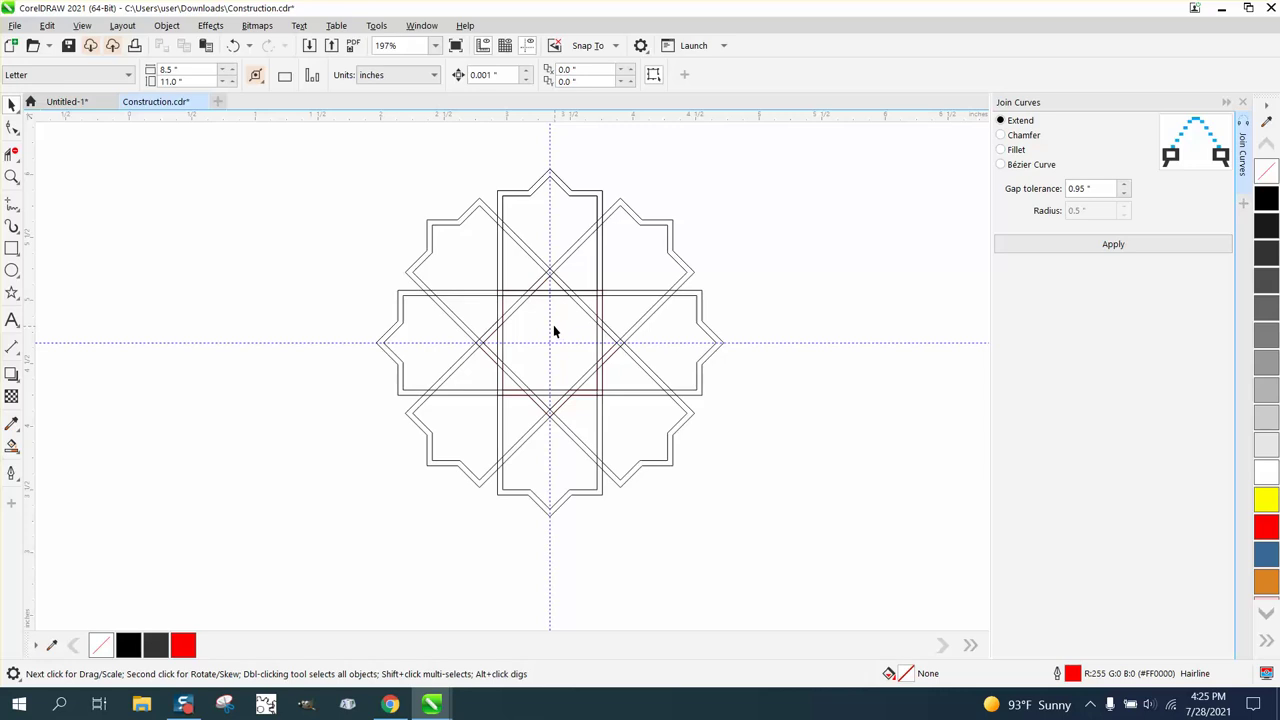
left_click(233, 46)
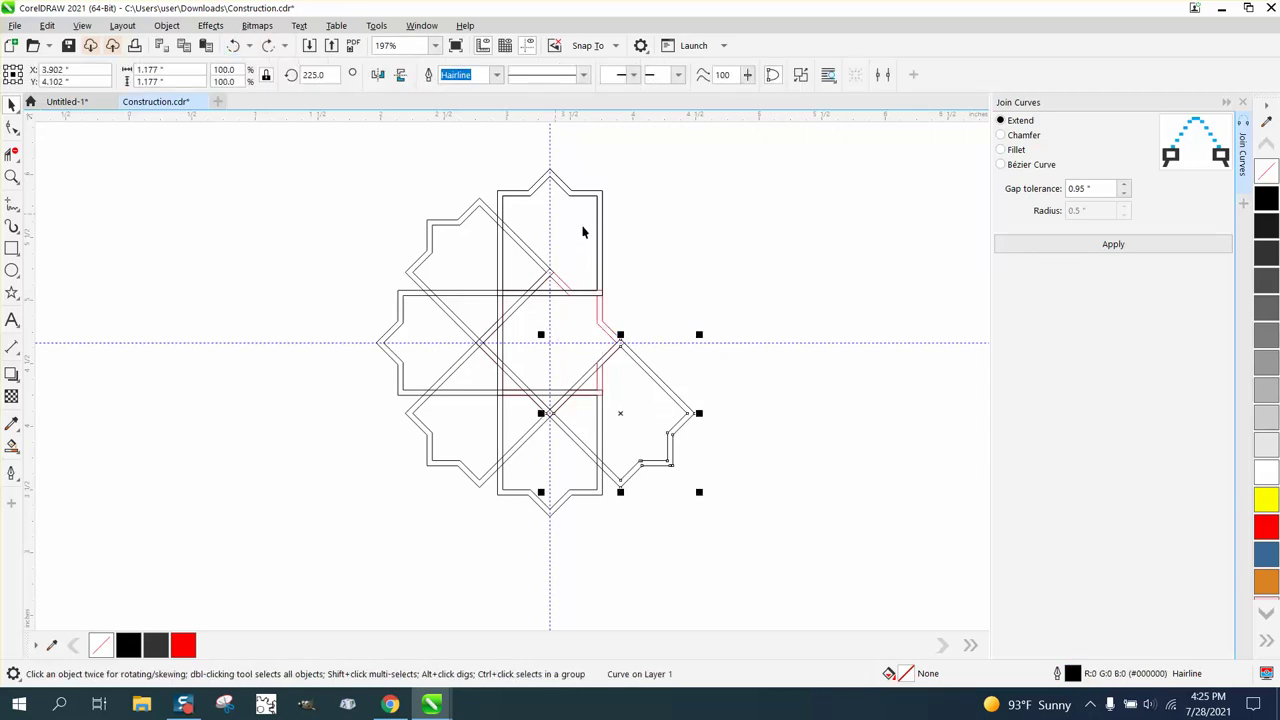
left_click(600, 317)
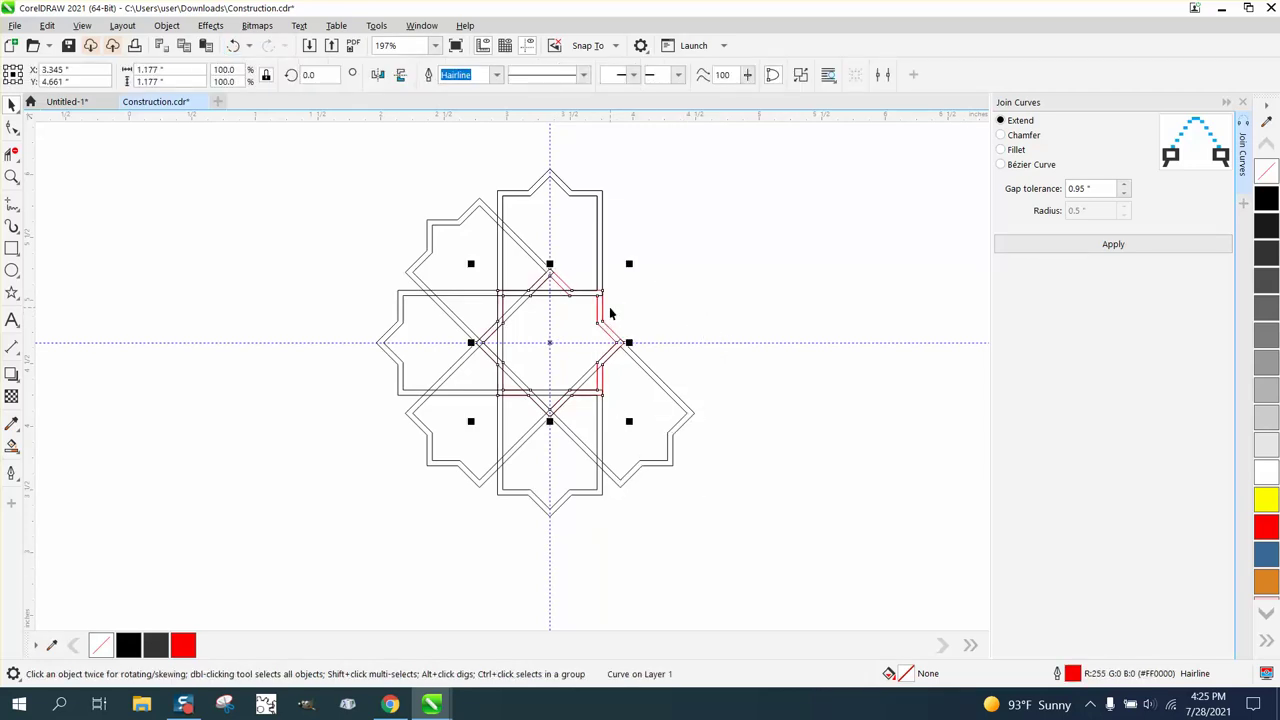
left_click_drag(549, 354, 800, 351)
Rotate the lower-right black shape a further 45° about the star's center, from 225° by entering 225.0+45
left_click(636, 360)
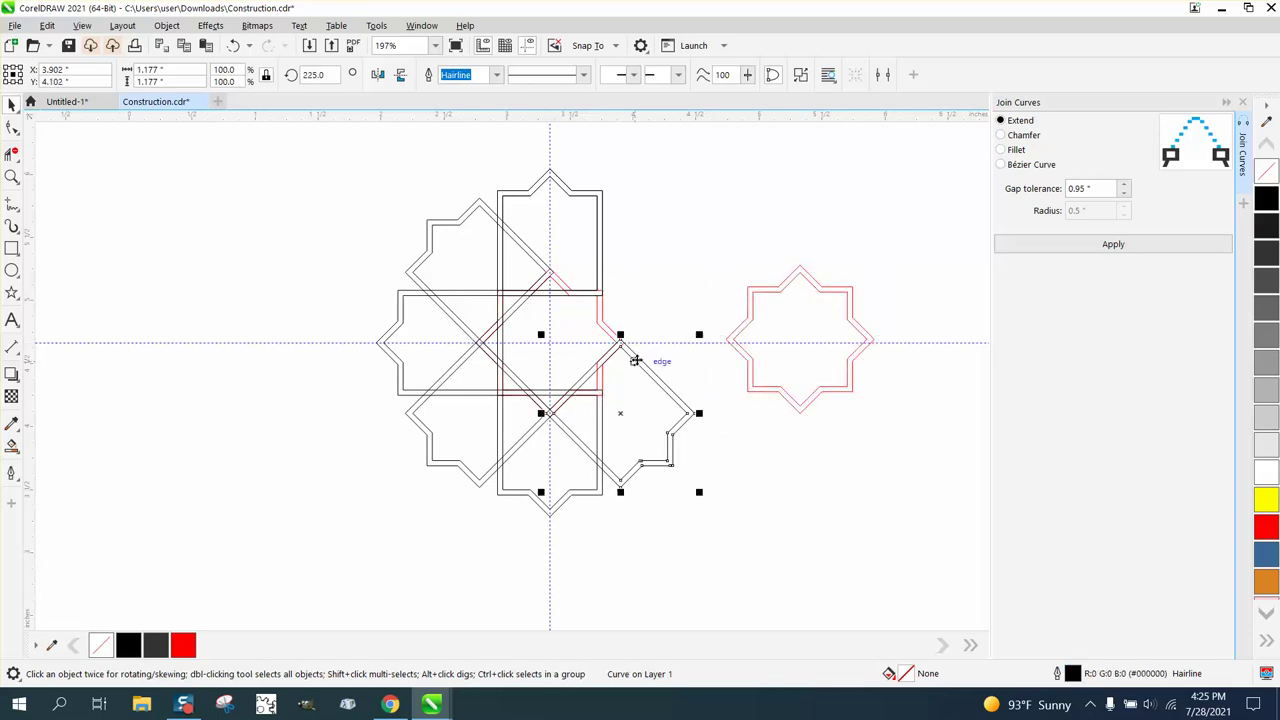
left_click(620, 414)
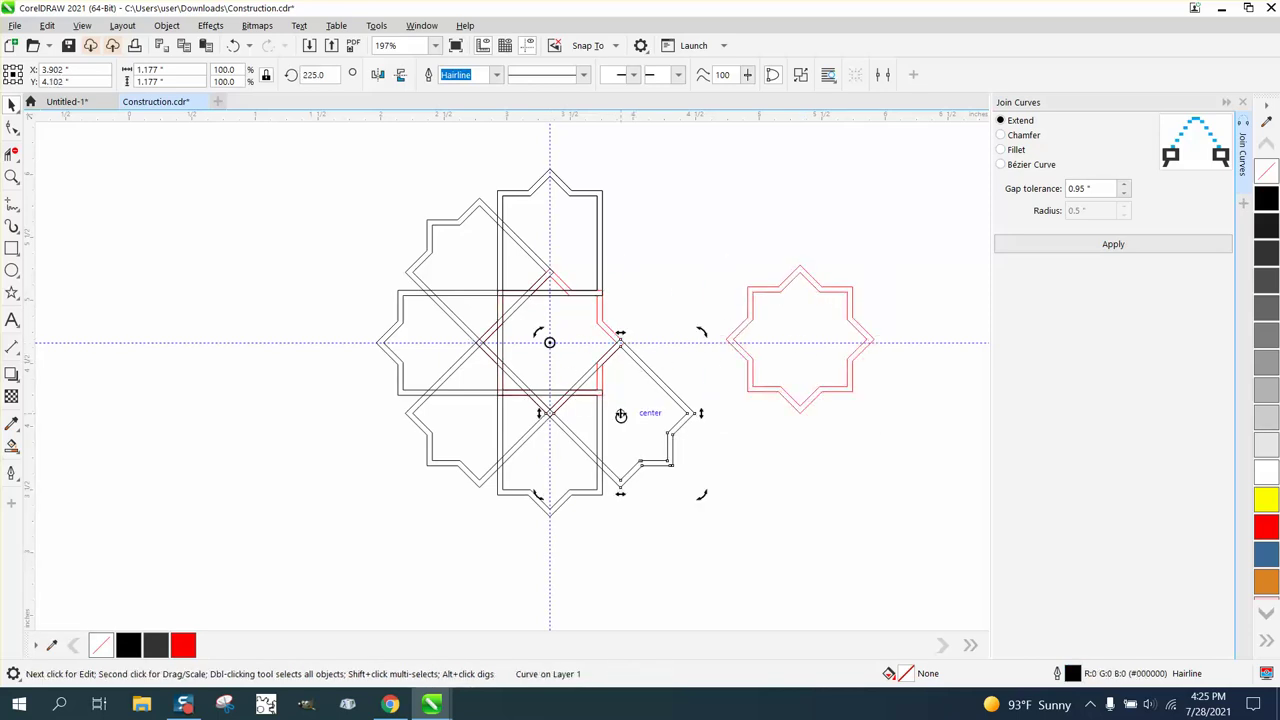
left_click(316, 75)
type("+")
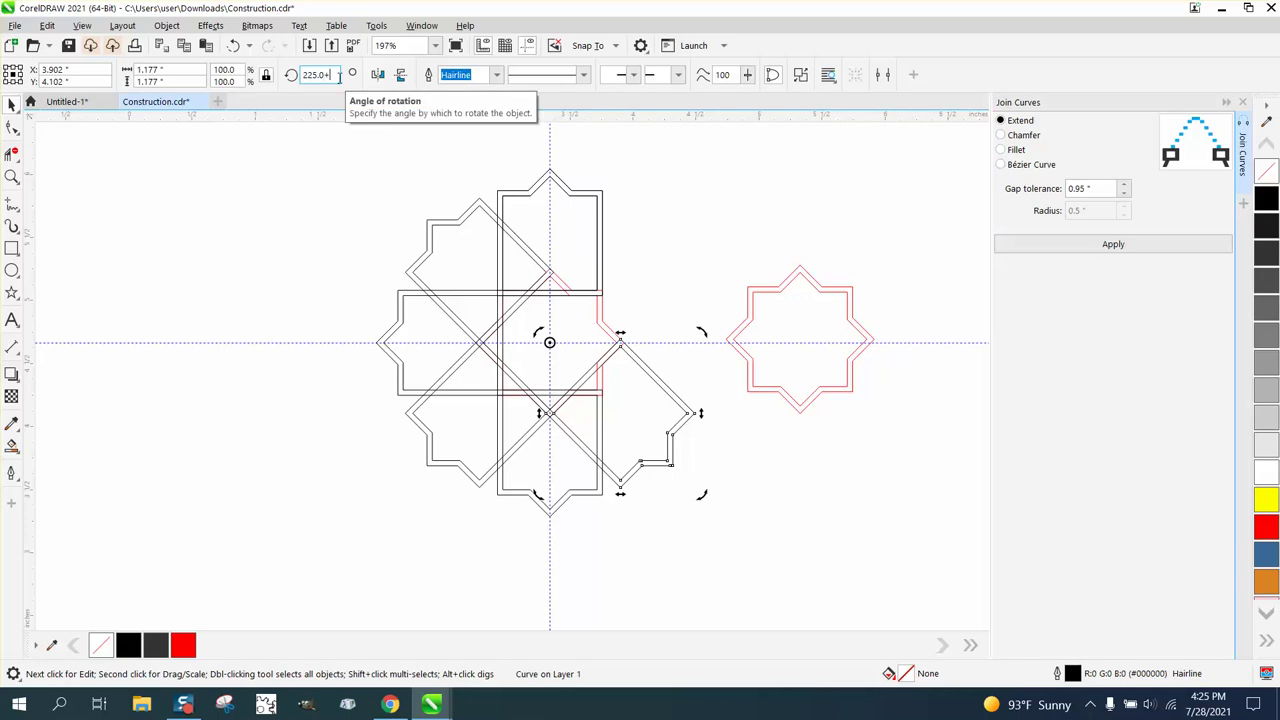
type("45")
key("Return")
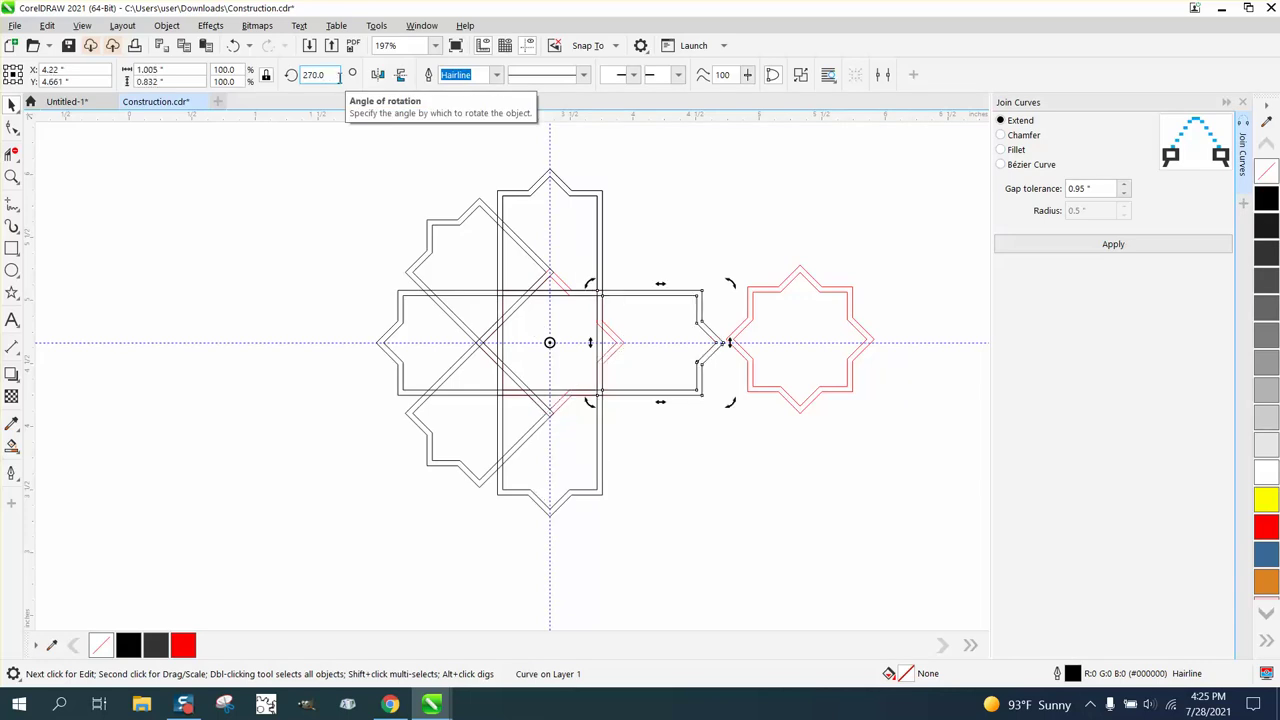
Undo the last rotation, rotate a copy of the lower-right black shape 45° about the star's center, and repeat it once to complete the ring
left_click(237, 46)
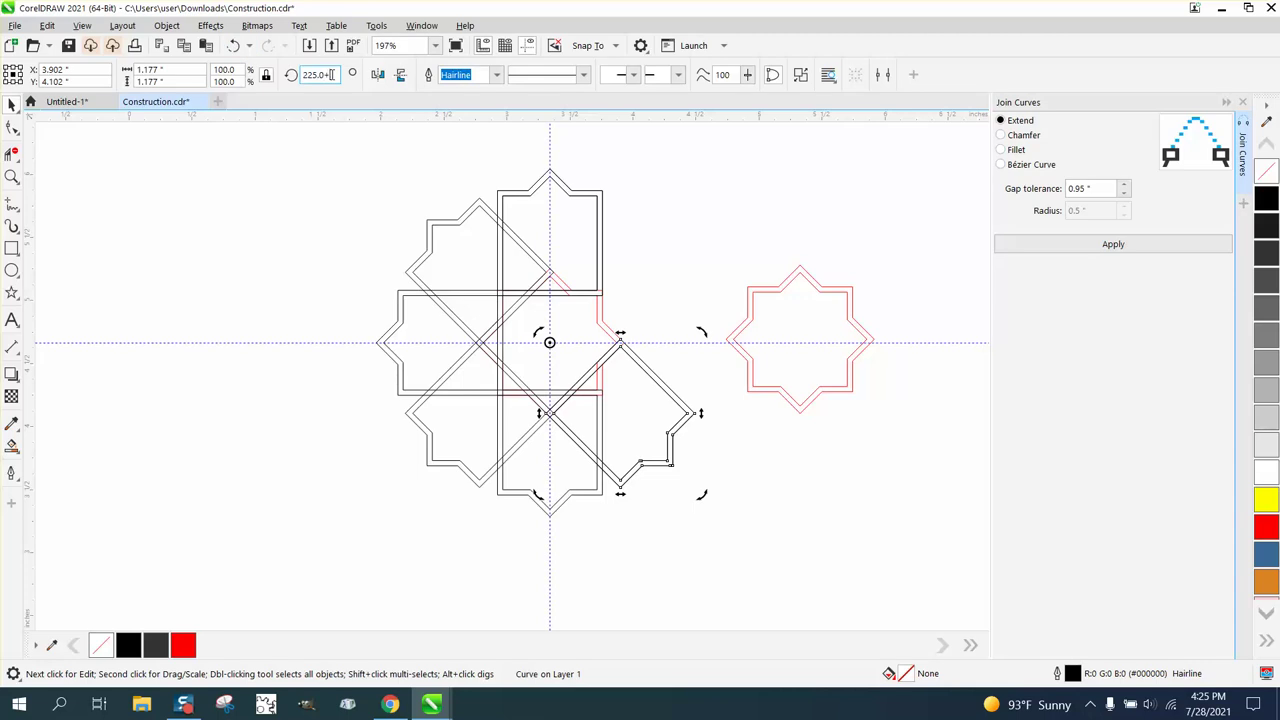
key("Return")
key("ctrl+r")
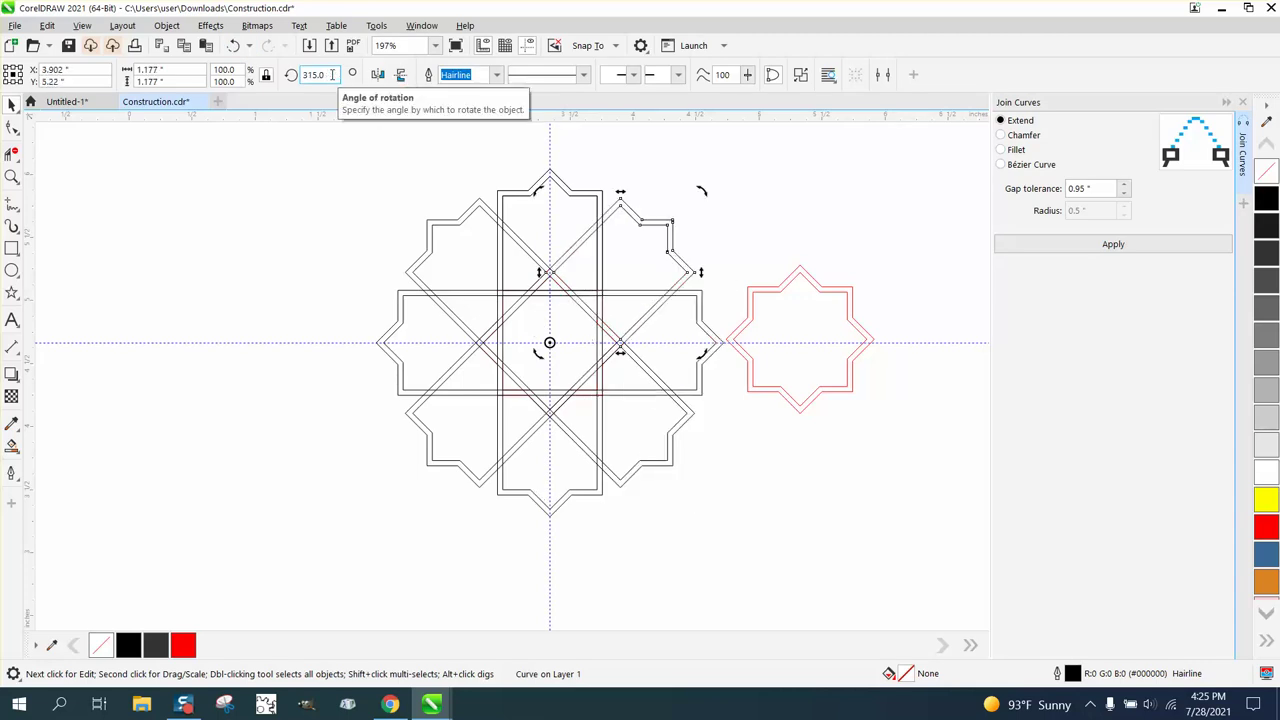
Try to weld the overlapping shapes of the ring into one outline, inspect the intersections on its left side, and undo the weld
left_click_drag(378, 150, 731, 514)
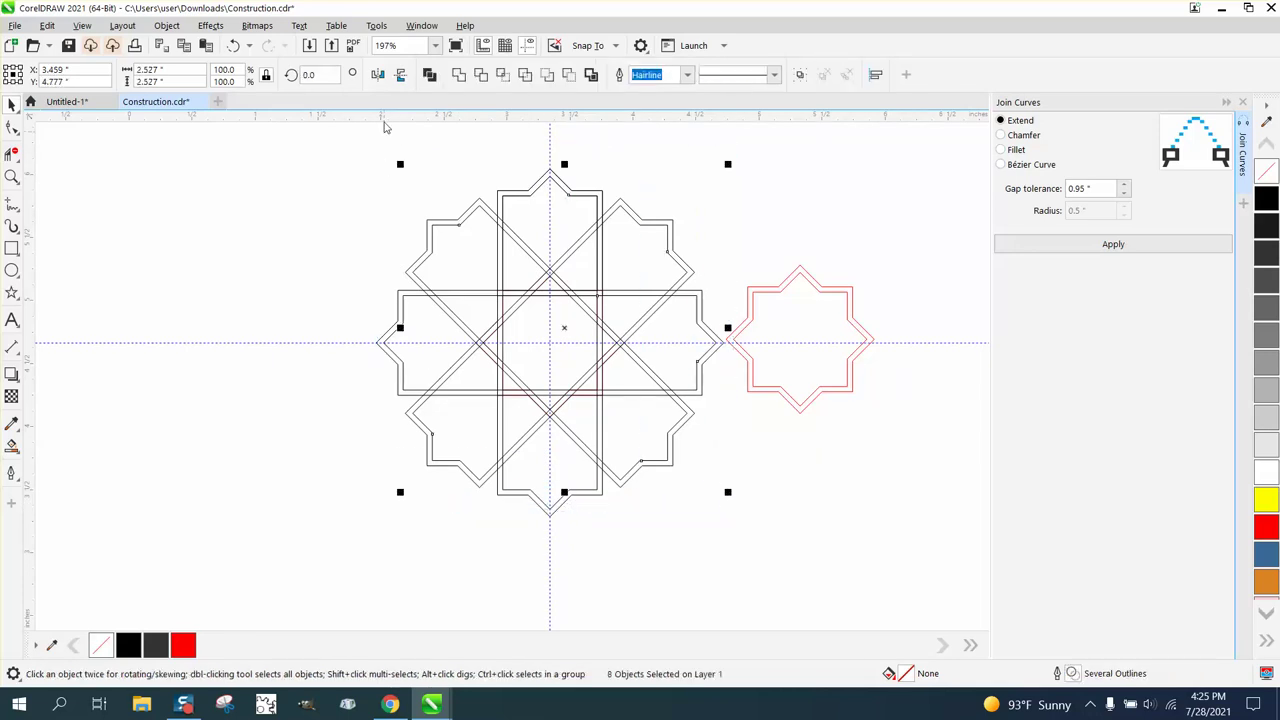
left_click(459, 75)
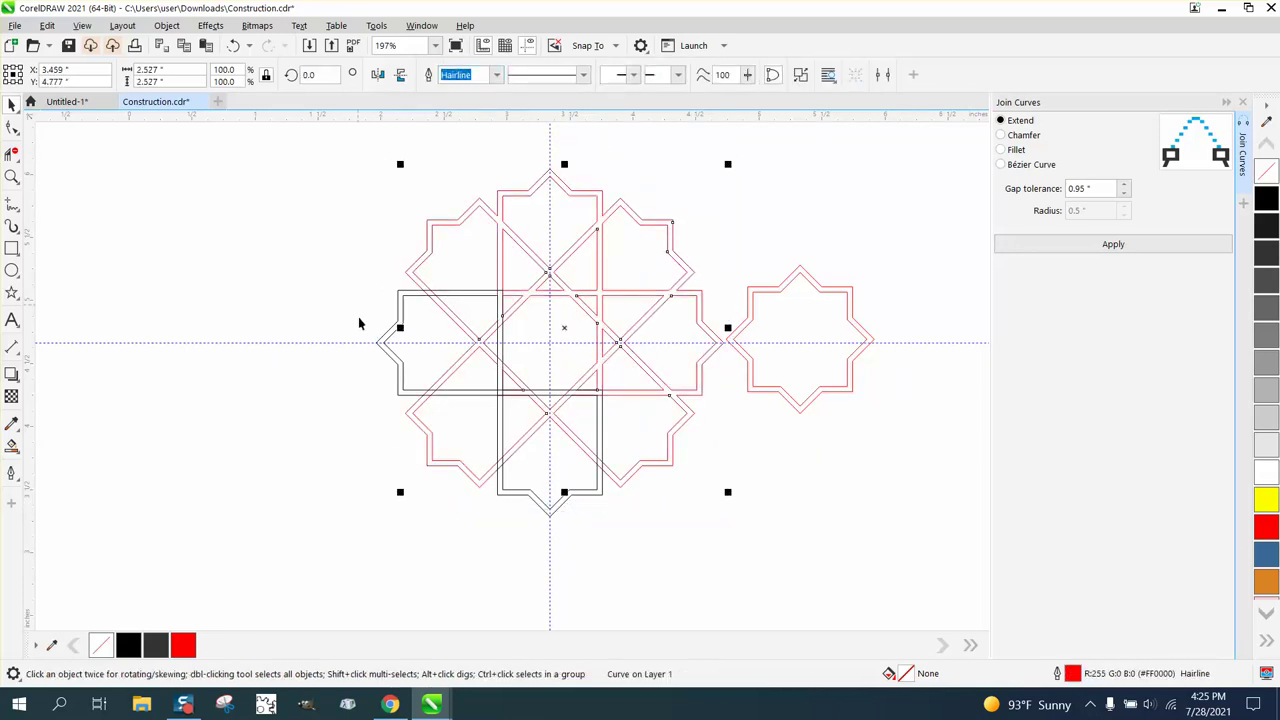
left_click(326, 292)
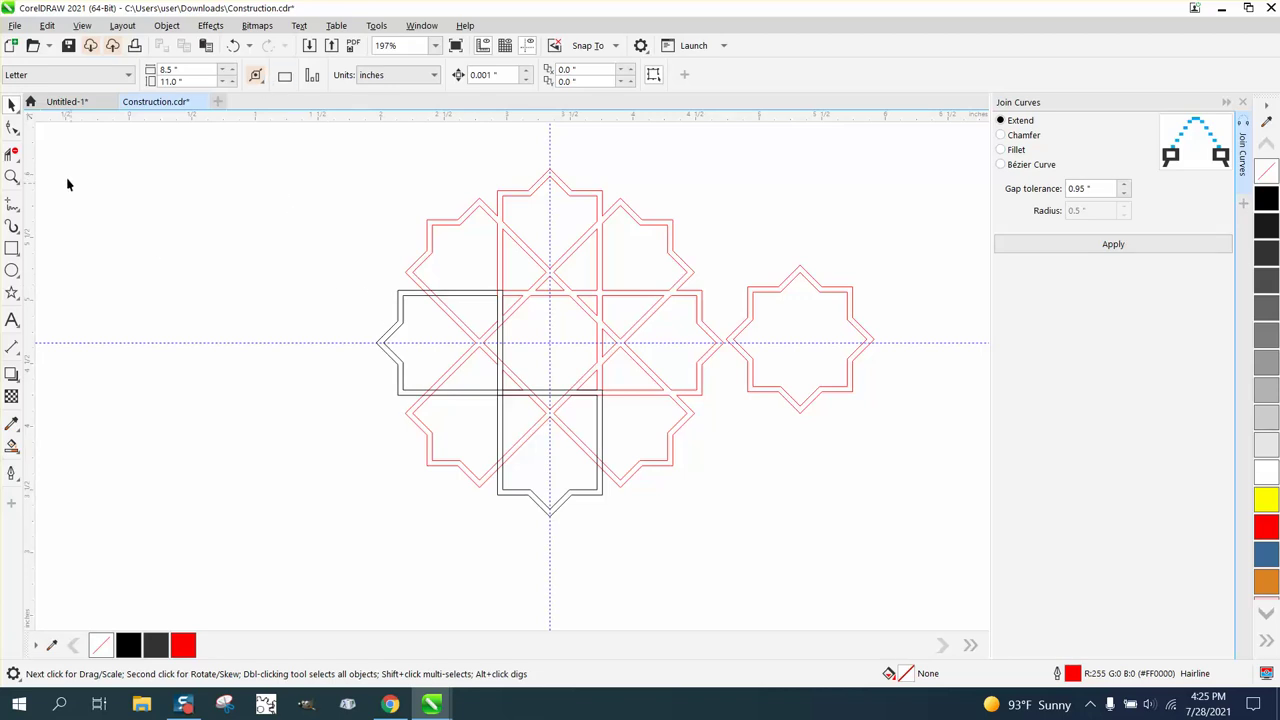
left_click(12, 177)
left_click_drag(366, 277, 575, 335)
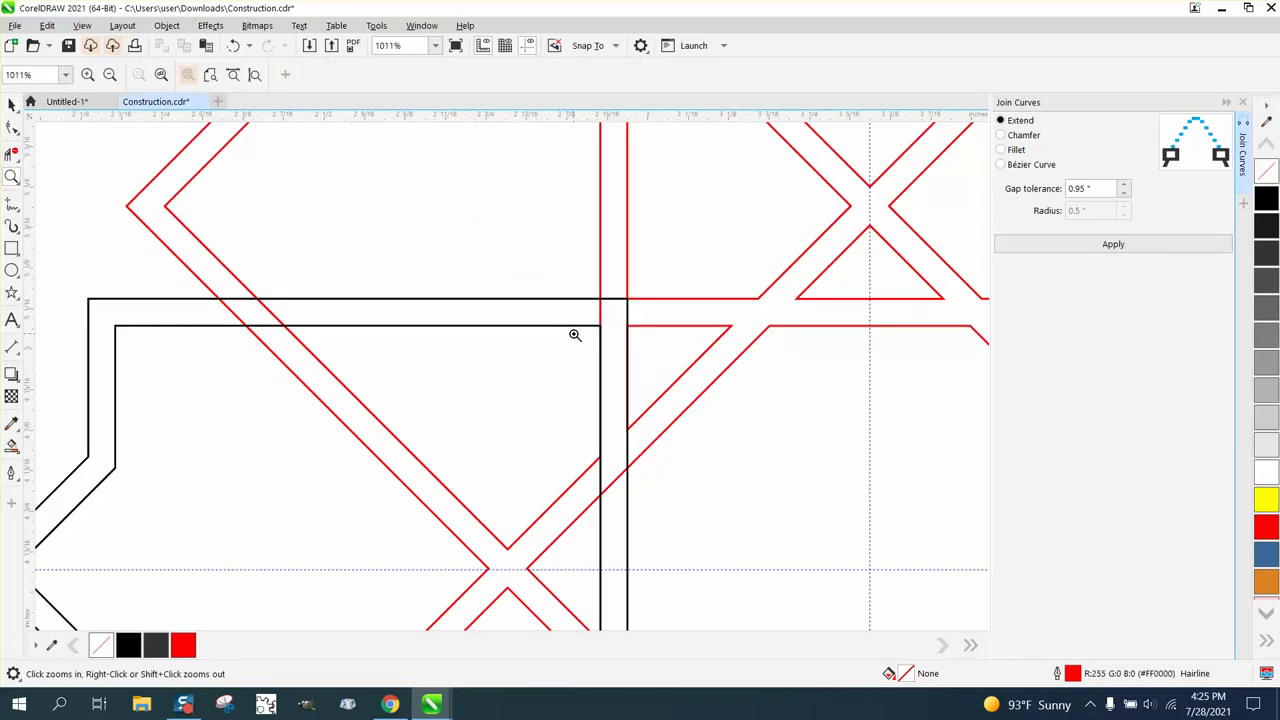
scroll(575, 335, "down", 3)
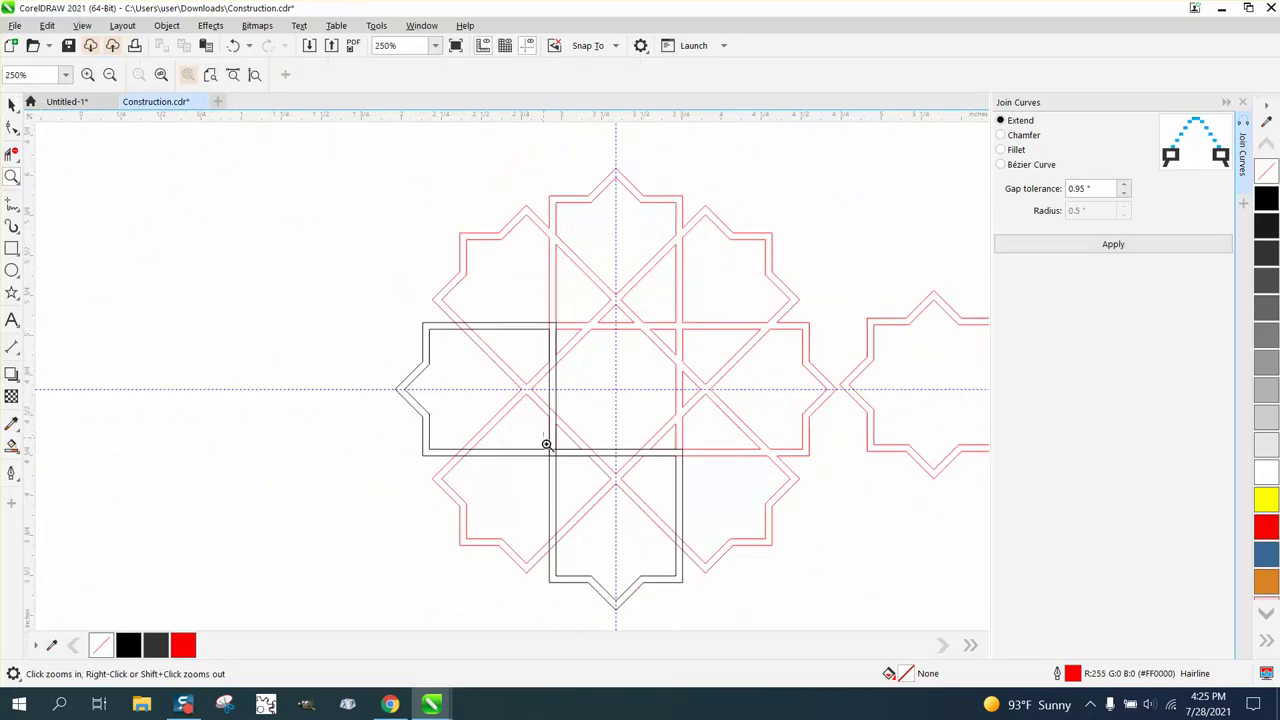
scroll(586, 466, "up", 3)
scroll(423, 374, "down", 3)
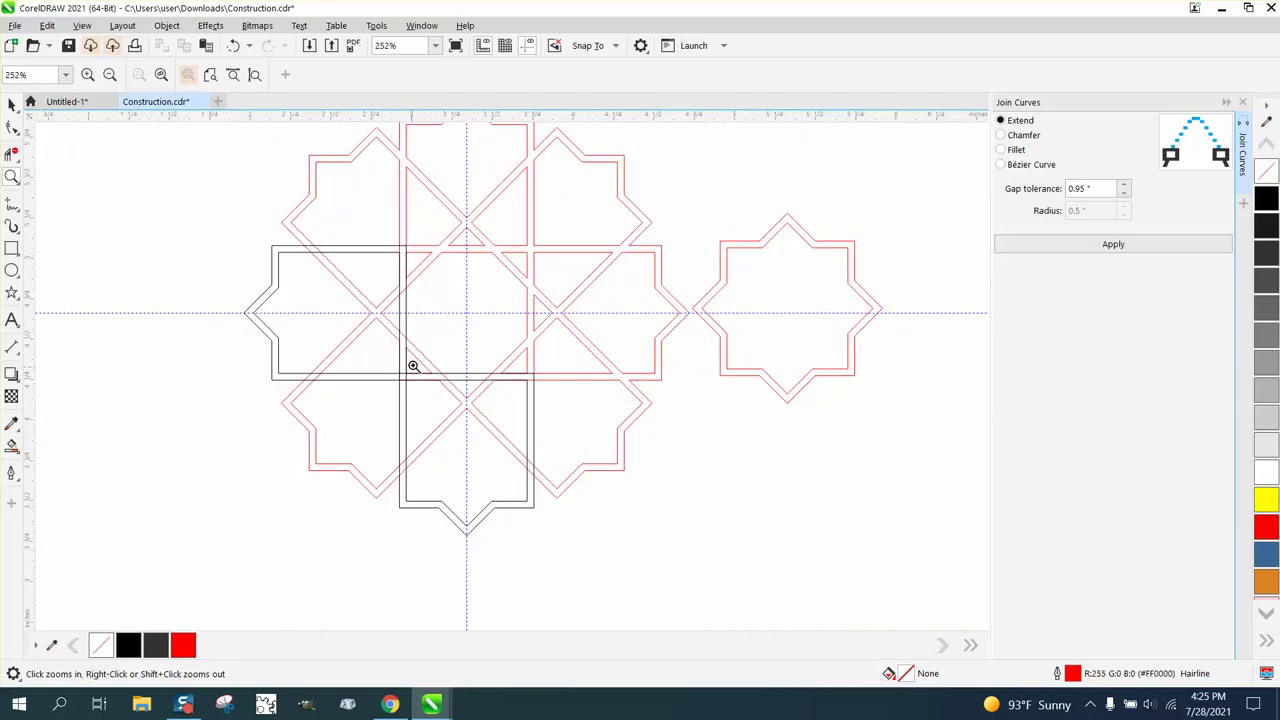
left_click(234, 45)
scroll(240, 370, "down", 1)
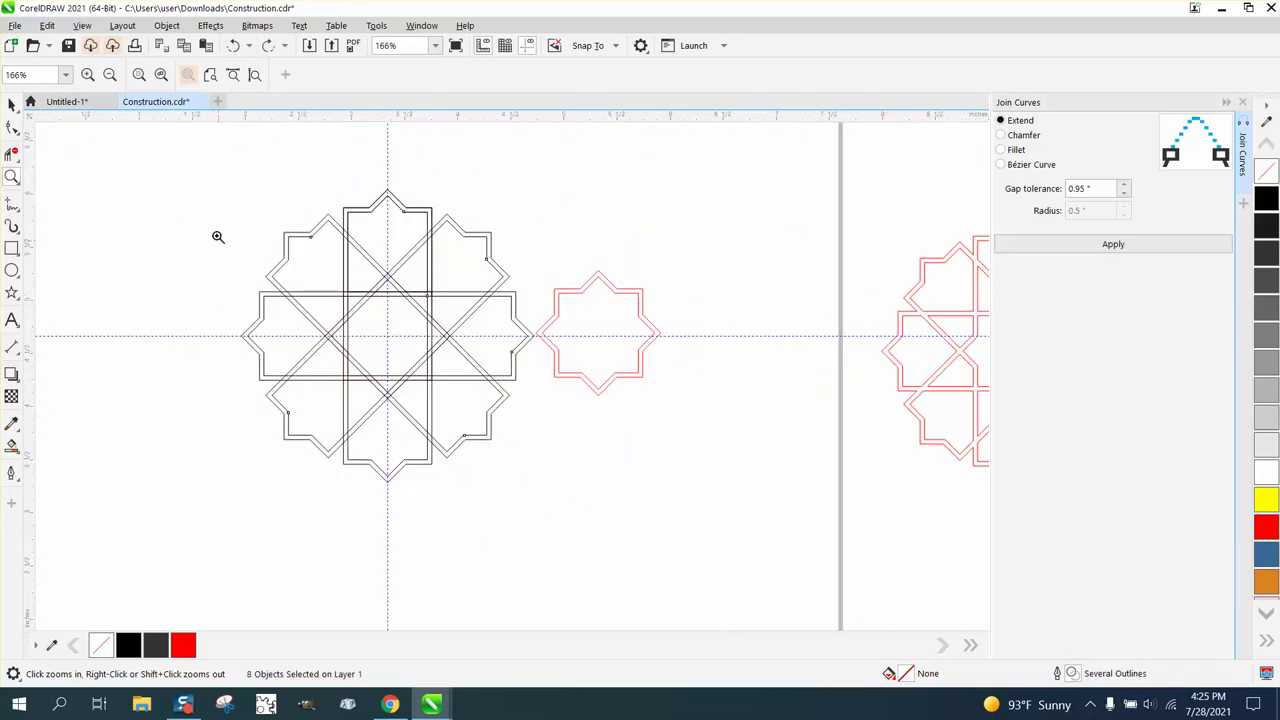
Select every shape of the ring together with the central star and weld them into one red rosette
key("space")
left_click_drag(178, 143, 557, 520)
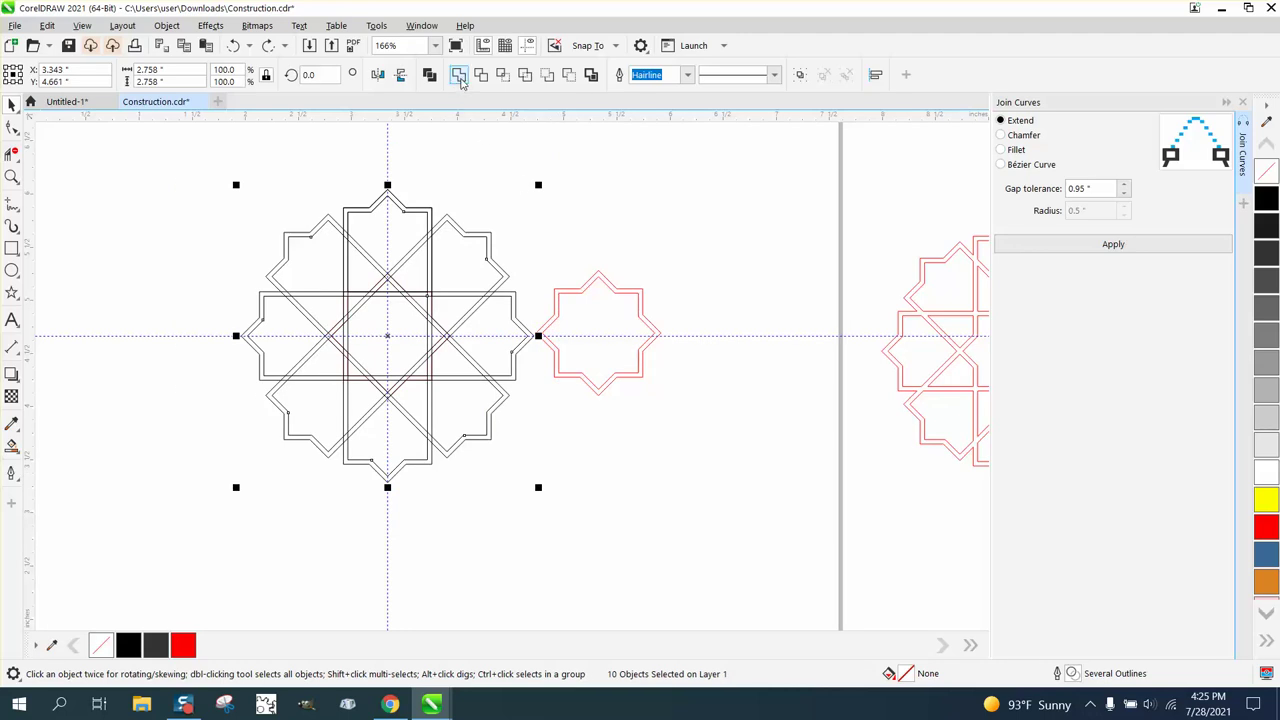
left_click(459, 76)
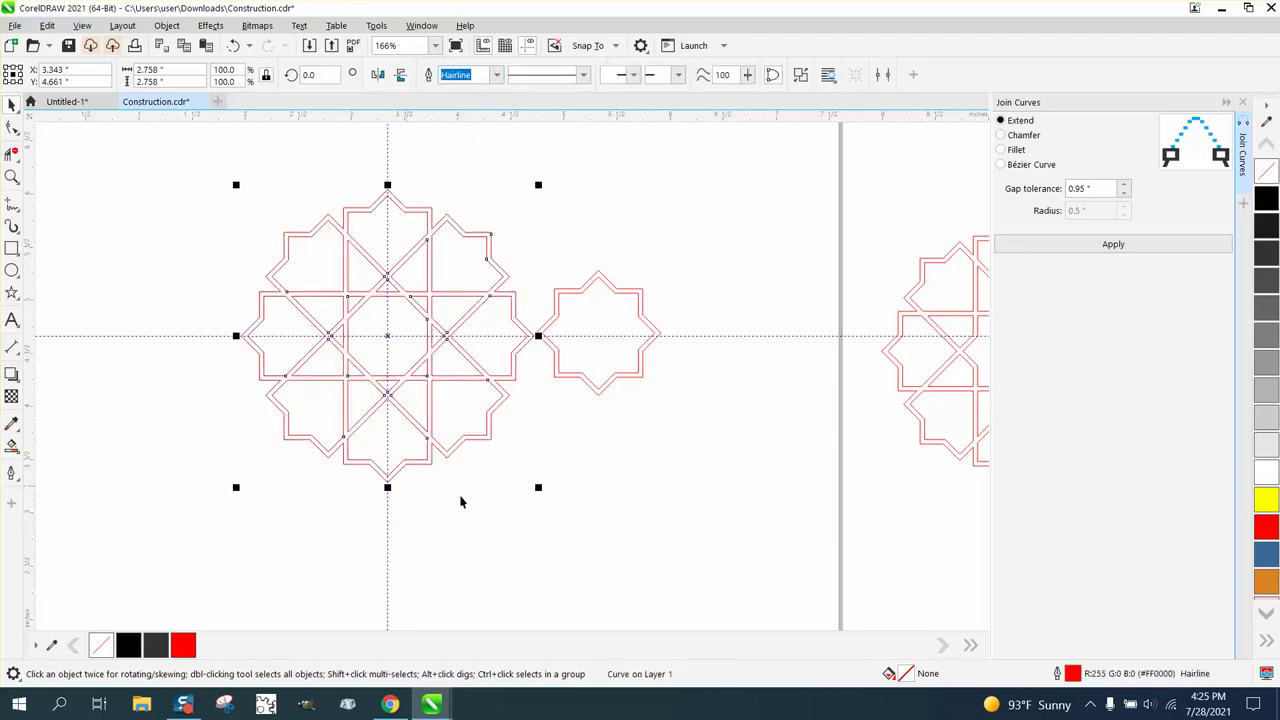
left_click(540, 518)
Examine how rosettes and small stars join at their tips in the finished tiled pattern left of the page
scroll(580, 450, "down", 2)
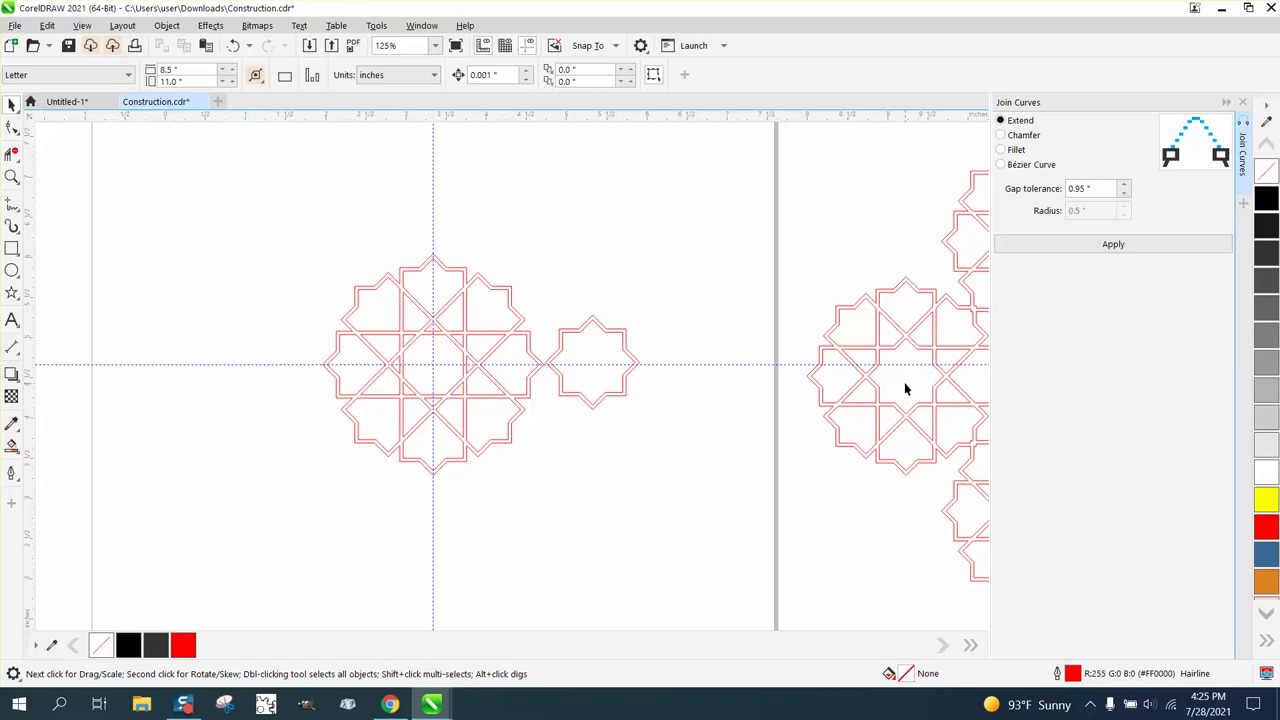
scroll(566, 459, "down", 2)
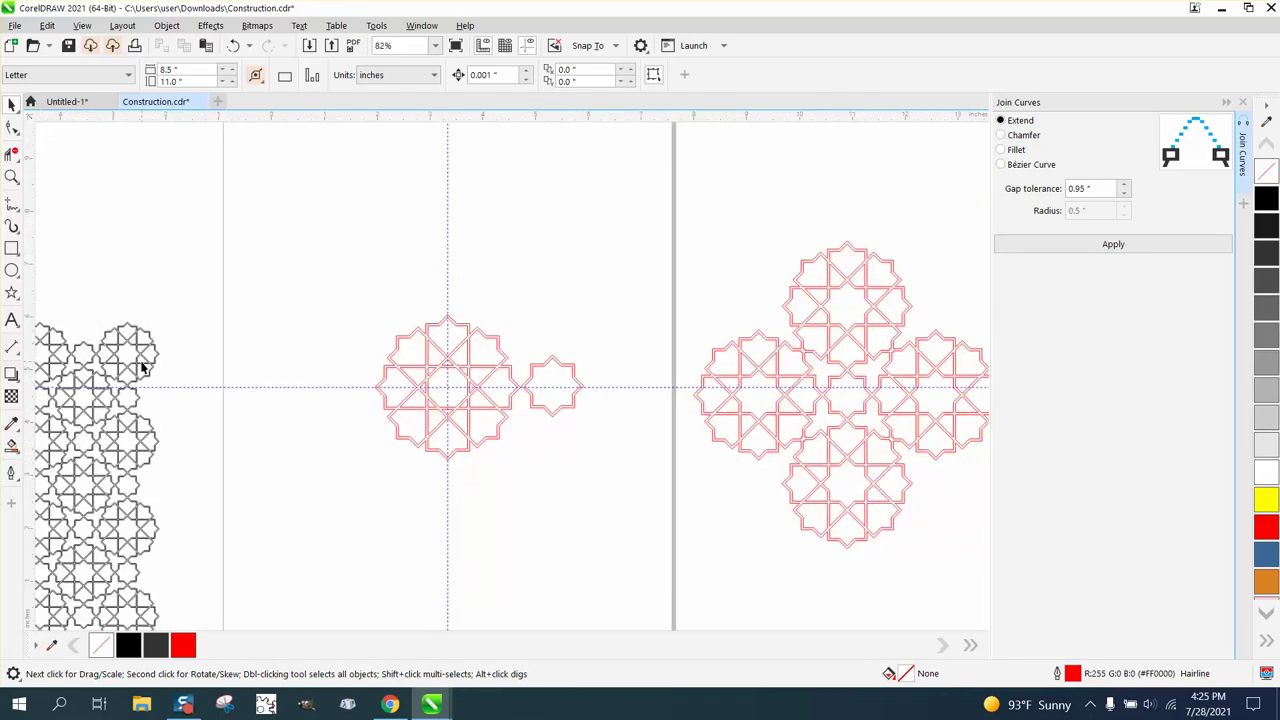
left_click(12, 177)
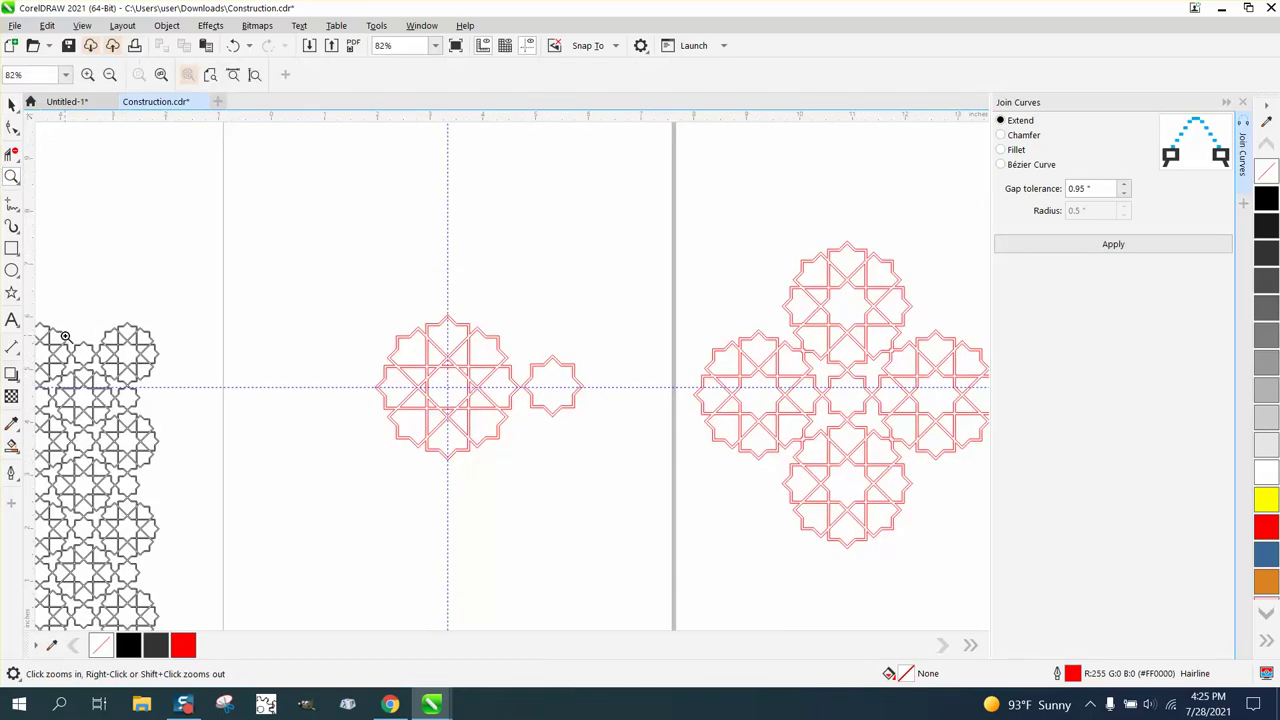
left_click_drag(64, 336, 215, 460)
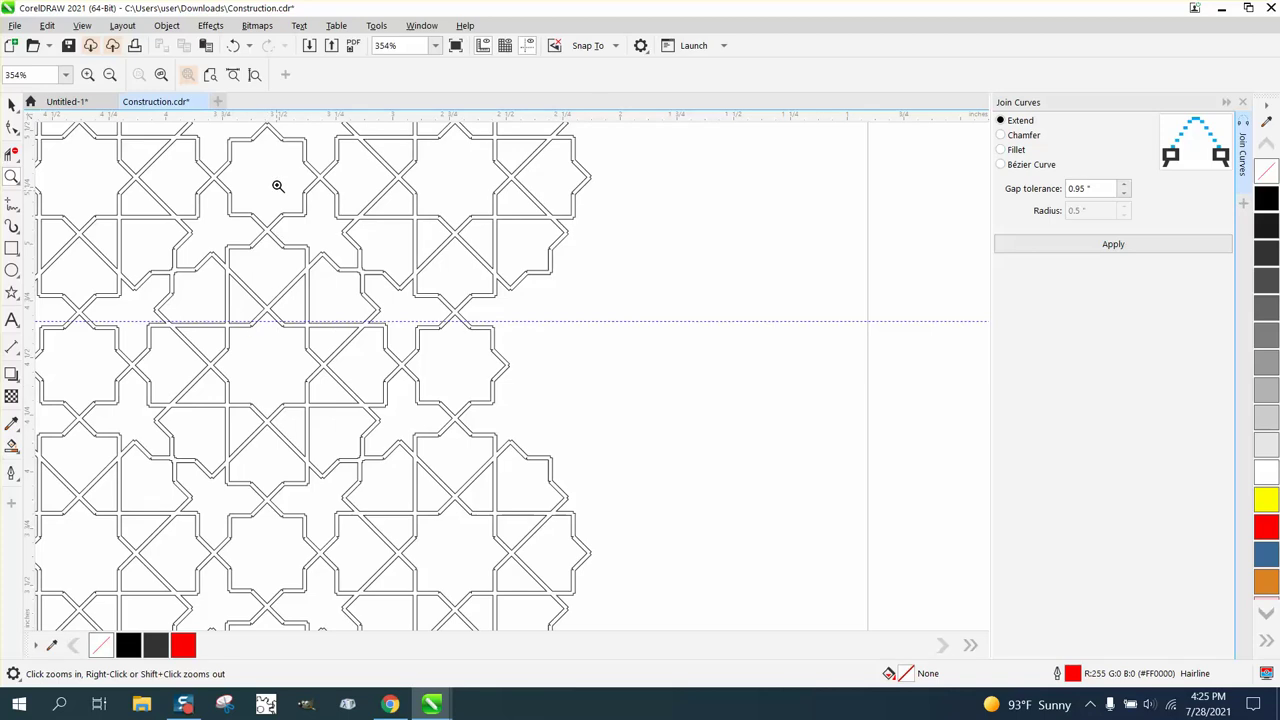
scroll(257, 211, "down", 5)
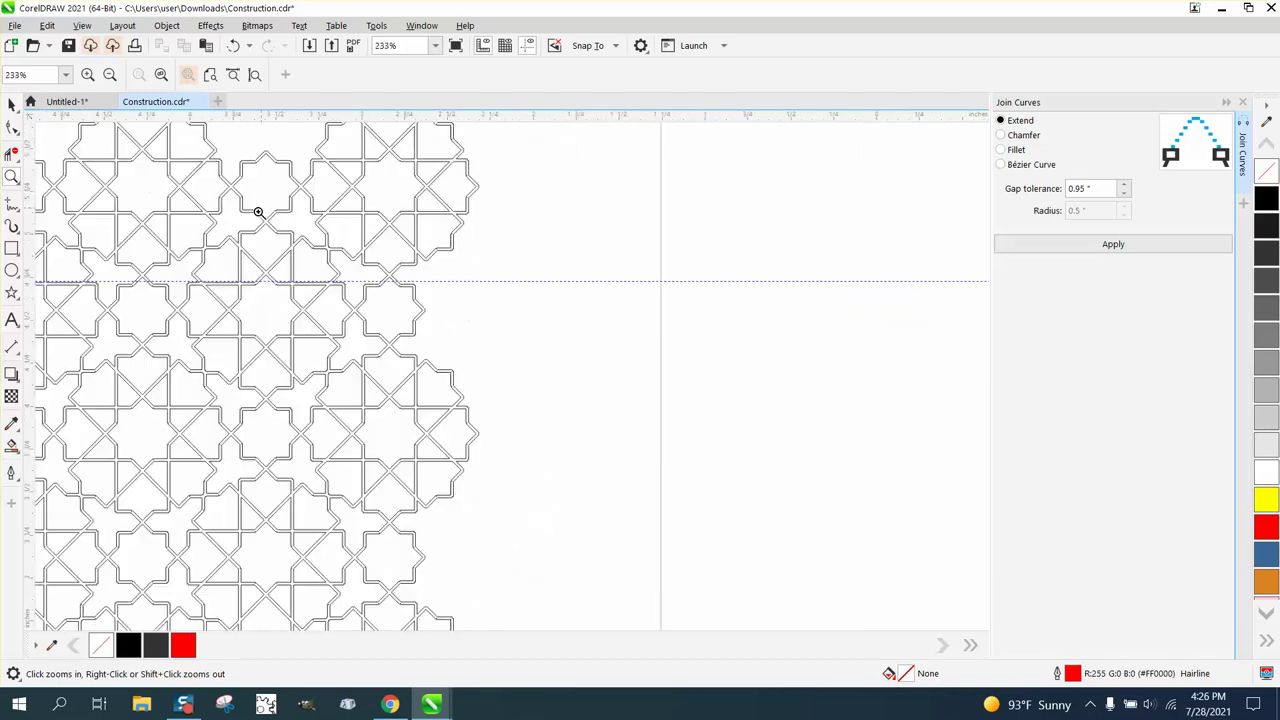
scroll(172, 318, "down", 2)
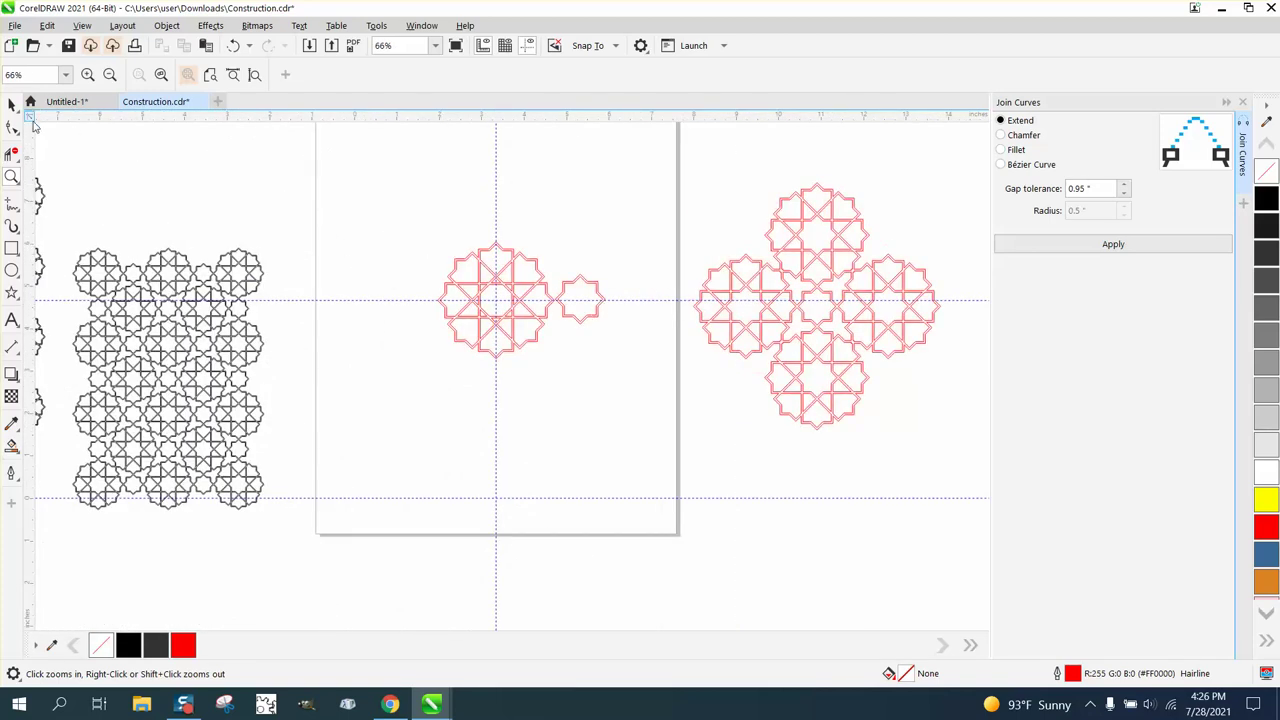
Move the welded rosette to the page's upper-left corner and center the small red star on the page
left_click(12, 104)
left_click_drag(489, 266, 346, 169)
left_click(573, 287)
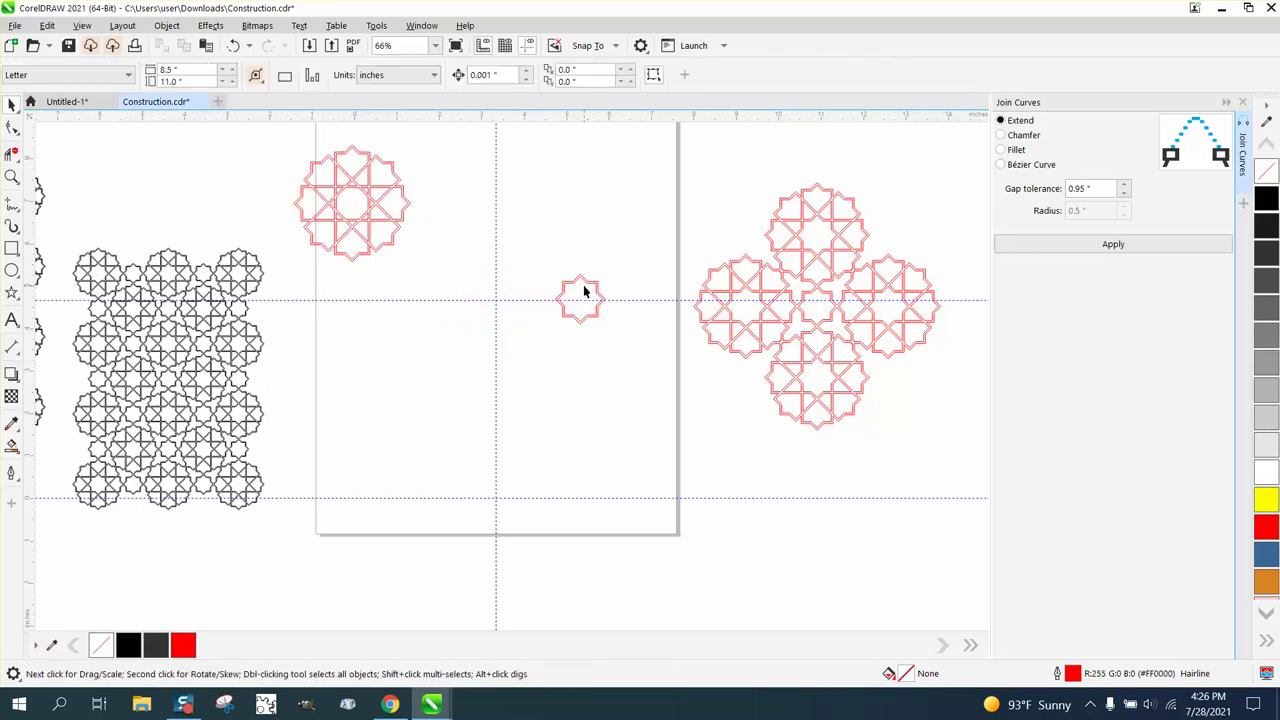
left_click(586, 291)
key("p")
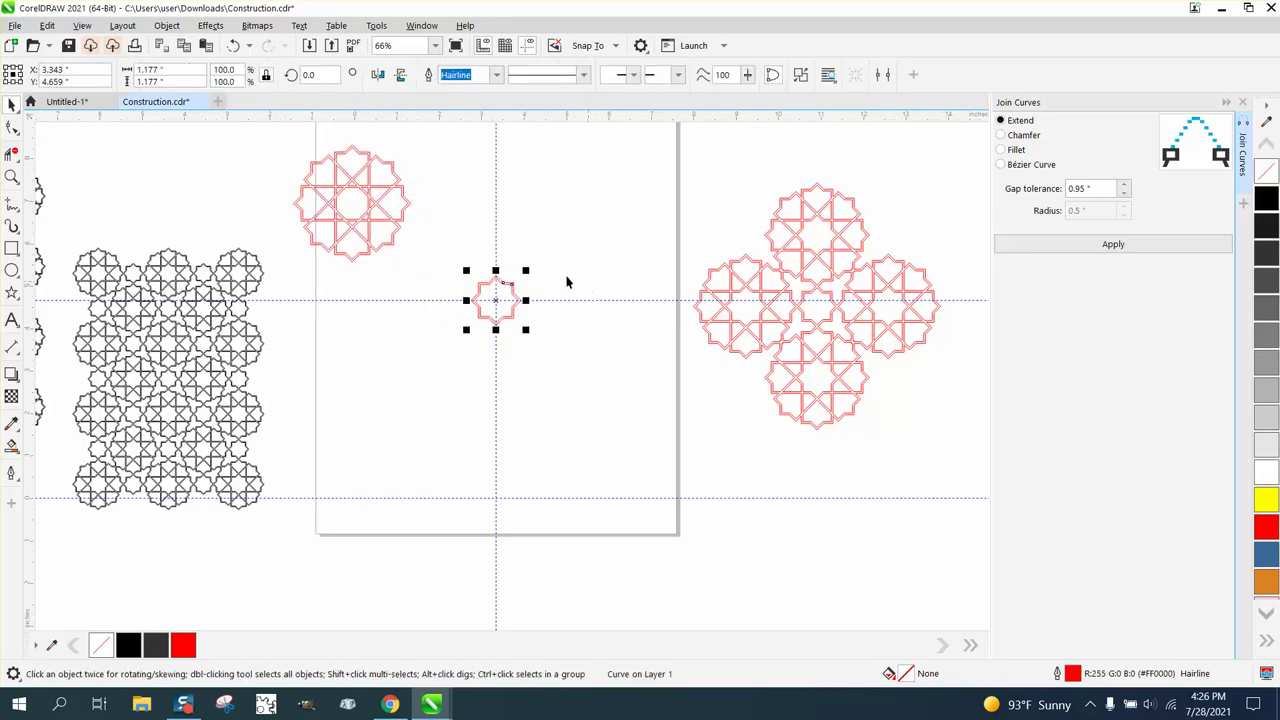
key("Escape")
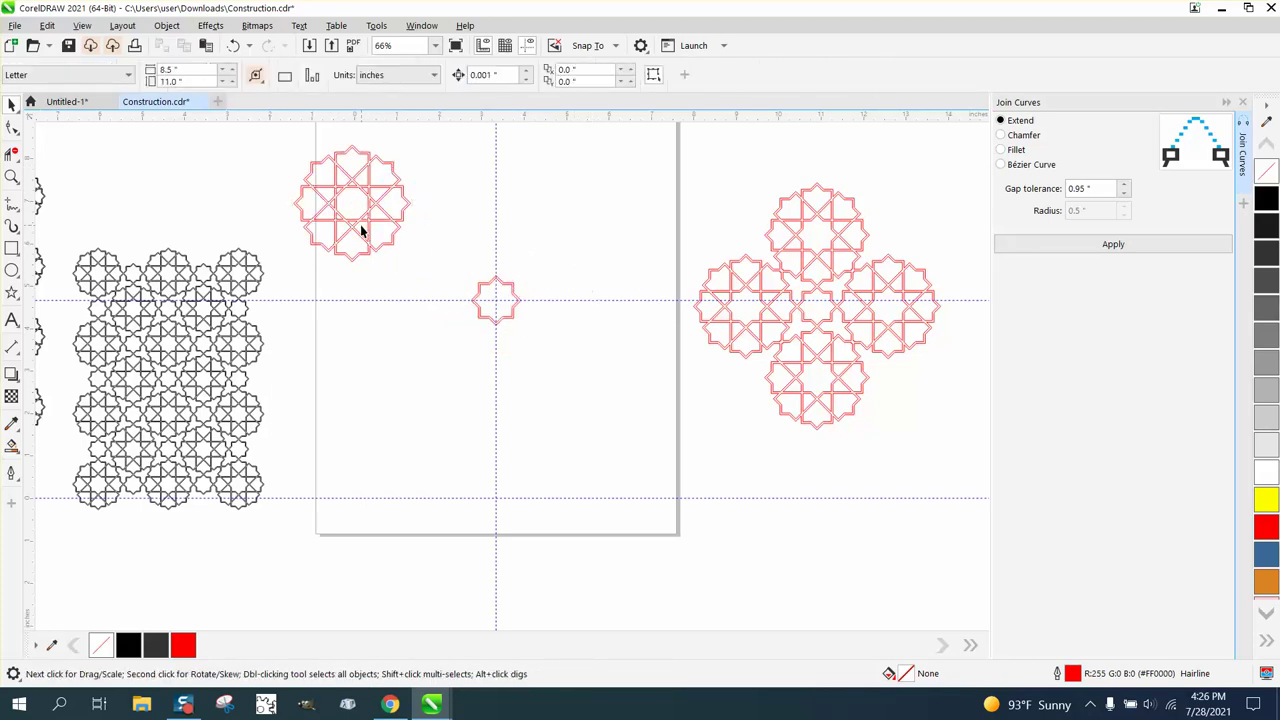
Center the rosette on the page, and shift it straight up so its lower tip overlaps the small star's upper tip
left_click(360, 228)
key("p")
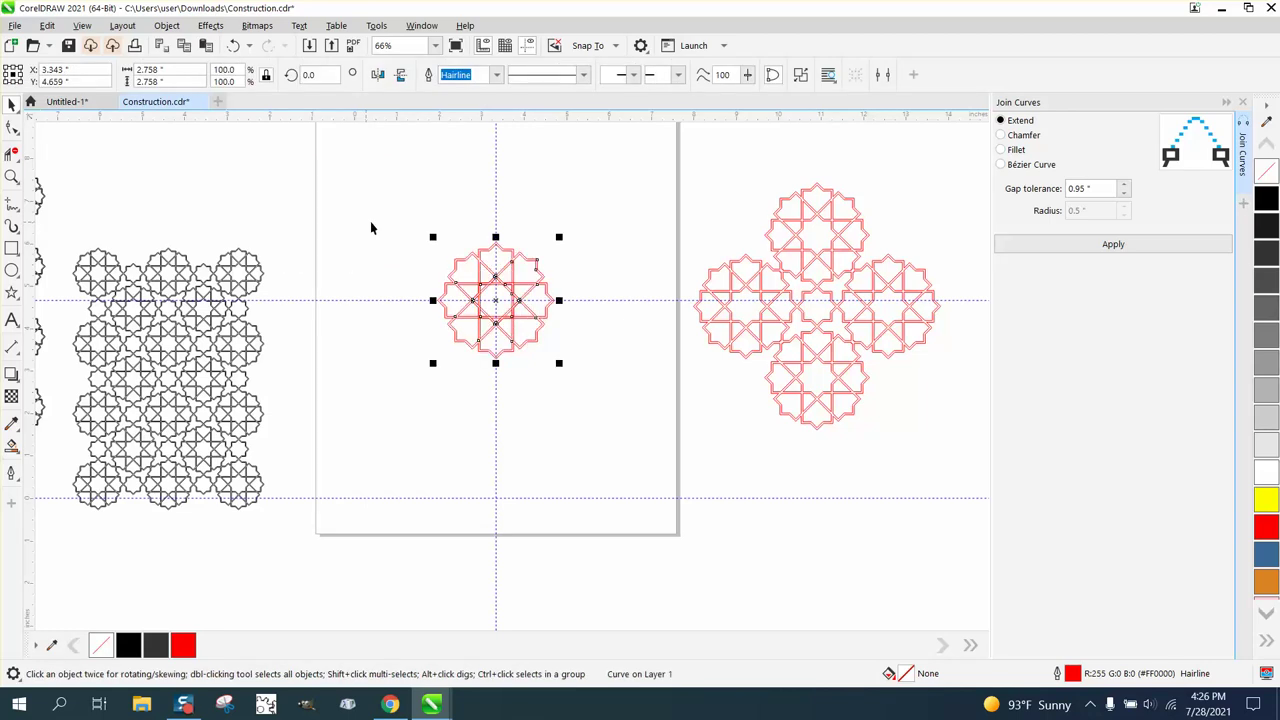
left_click_drag(496, 300, 496, 218)
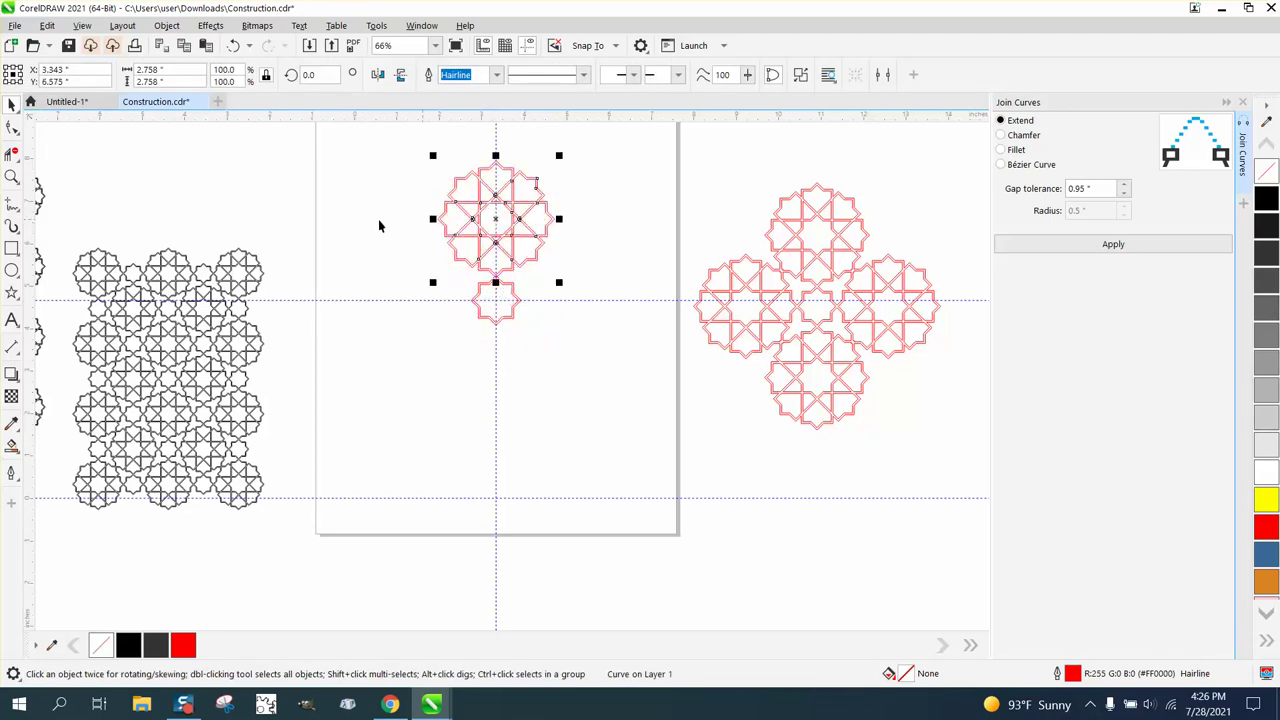
Nudge the rosette down in 0.001" increments to Y 6.567" so its lower tip's double outlines cross the star's exactly
left_click(12, 177)
left_click_drag(423, 246, 592, 325)
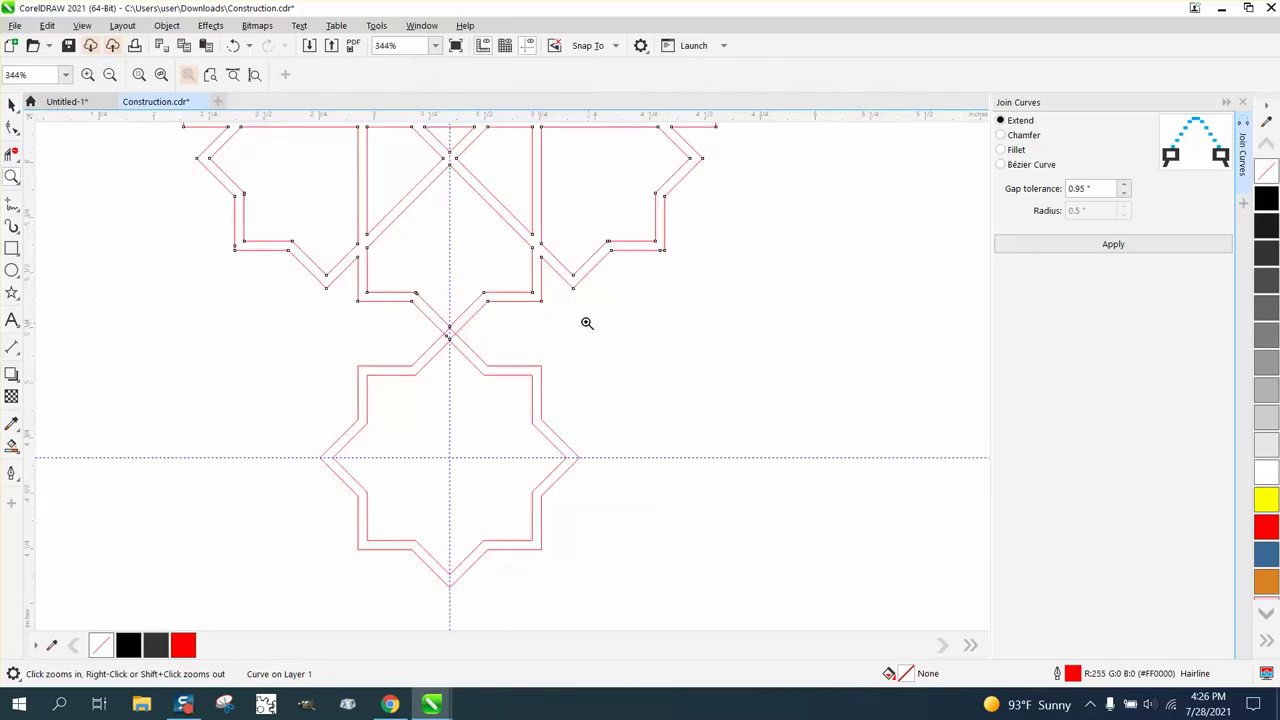
left_click_drag(431, 311, 506, 364)
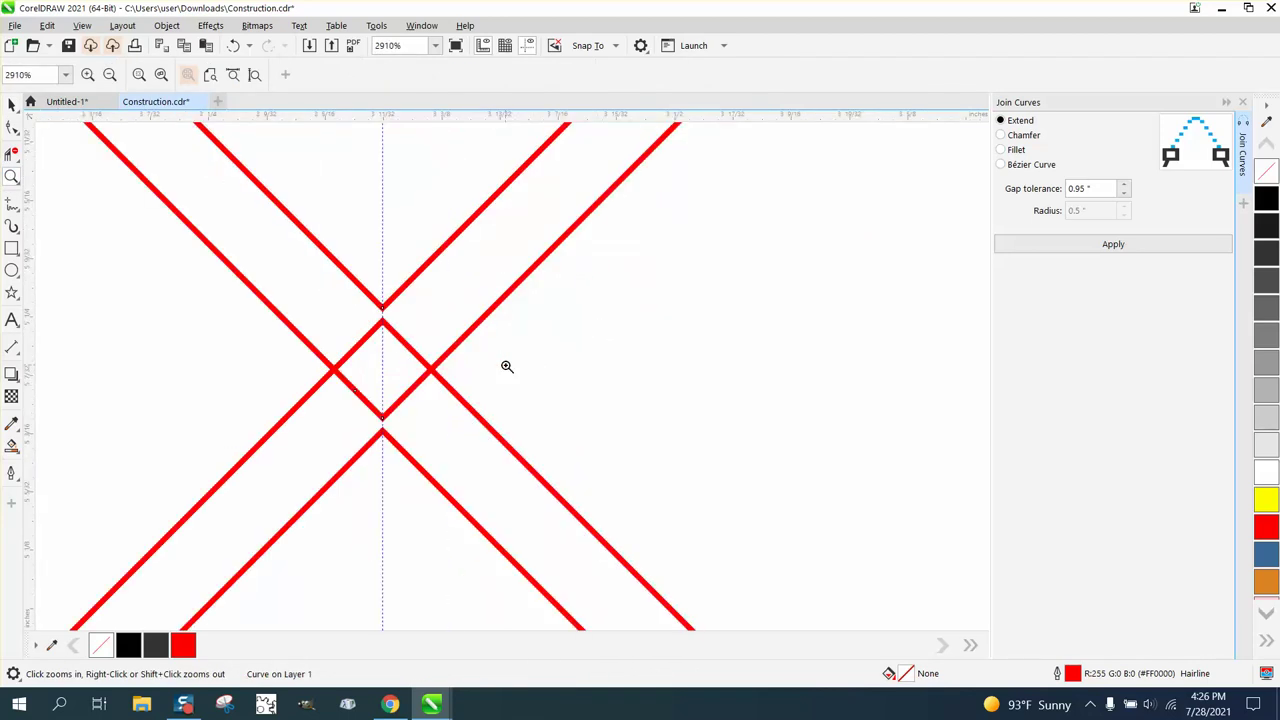
left_click(12, 104)
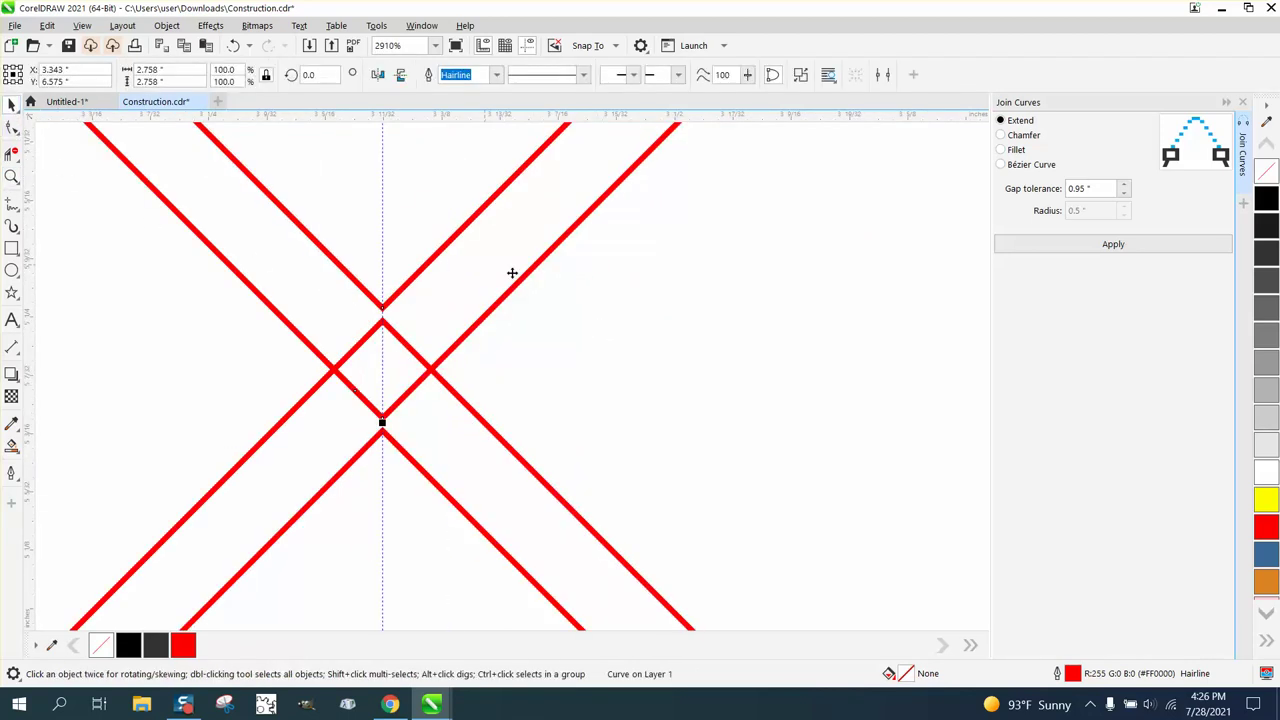
left_click(594, 314)
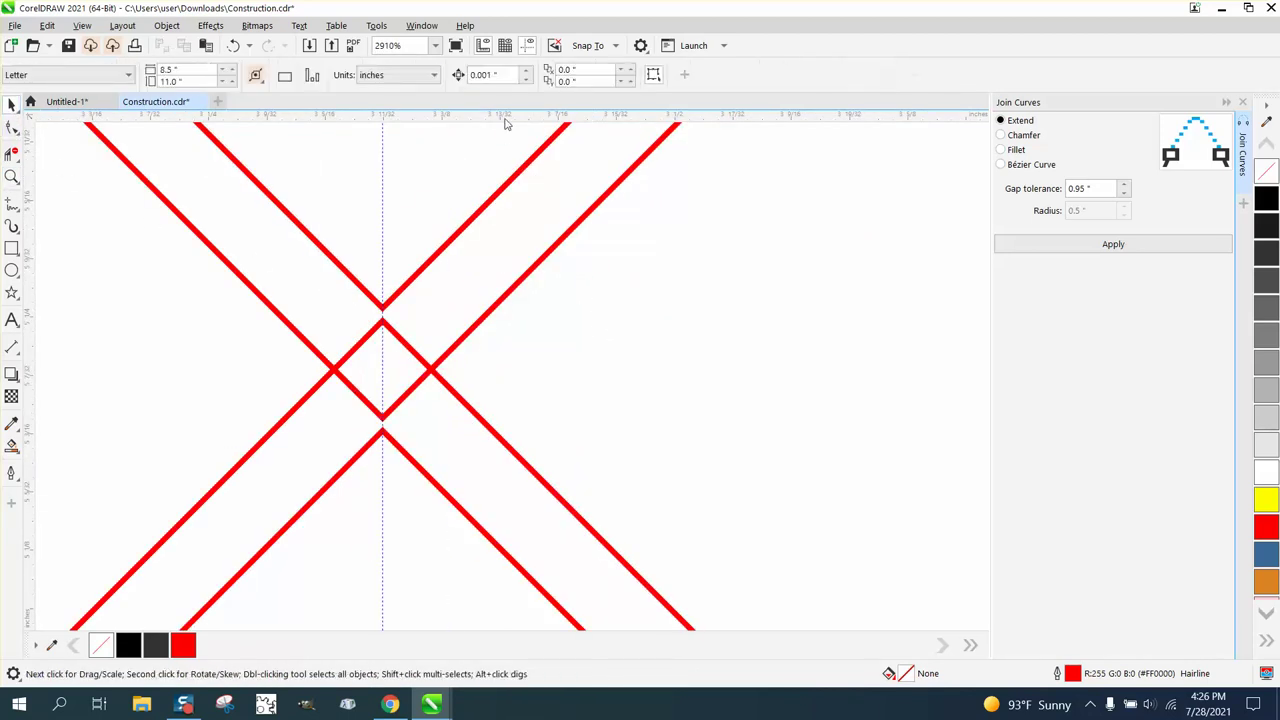
left_click(557, 249)
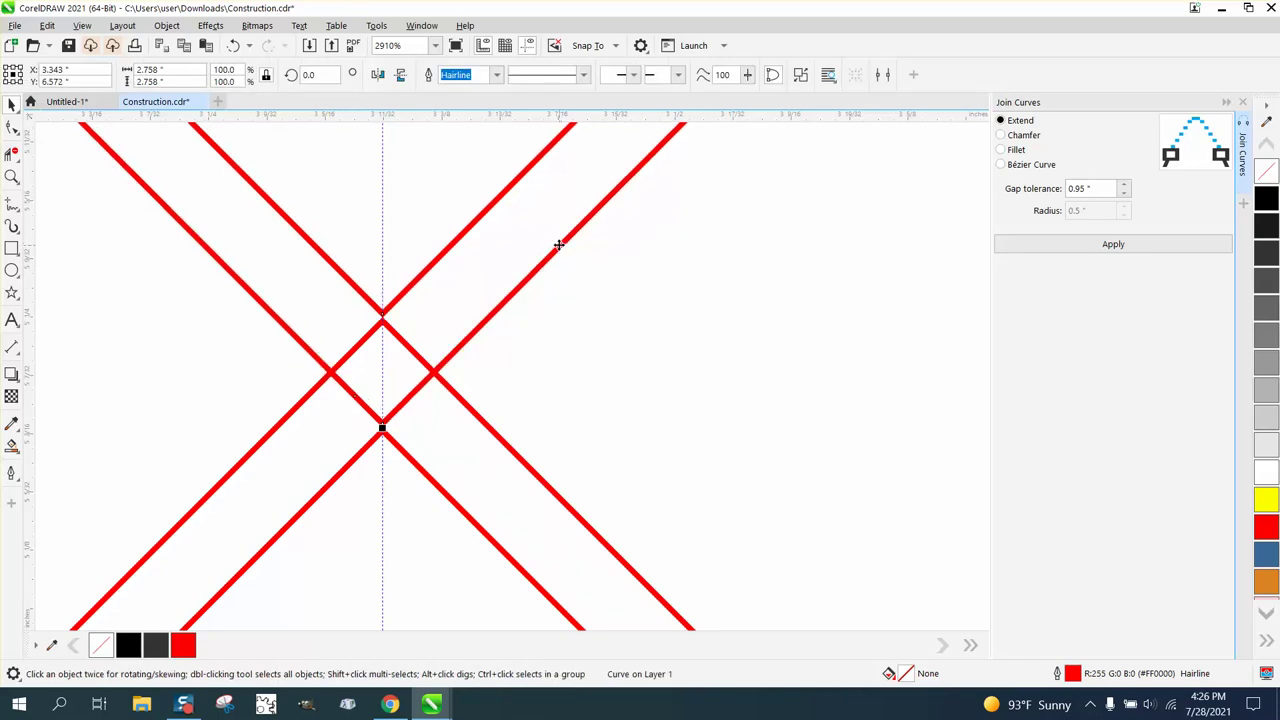
key("Down")
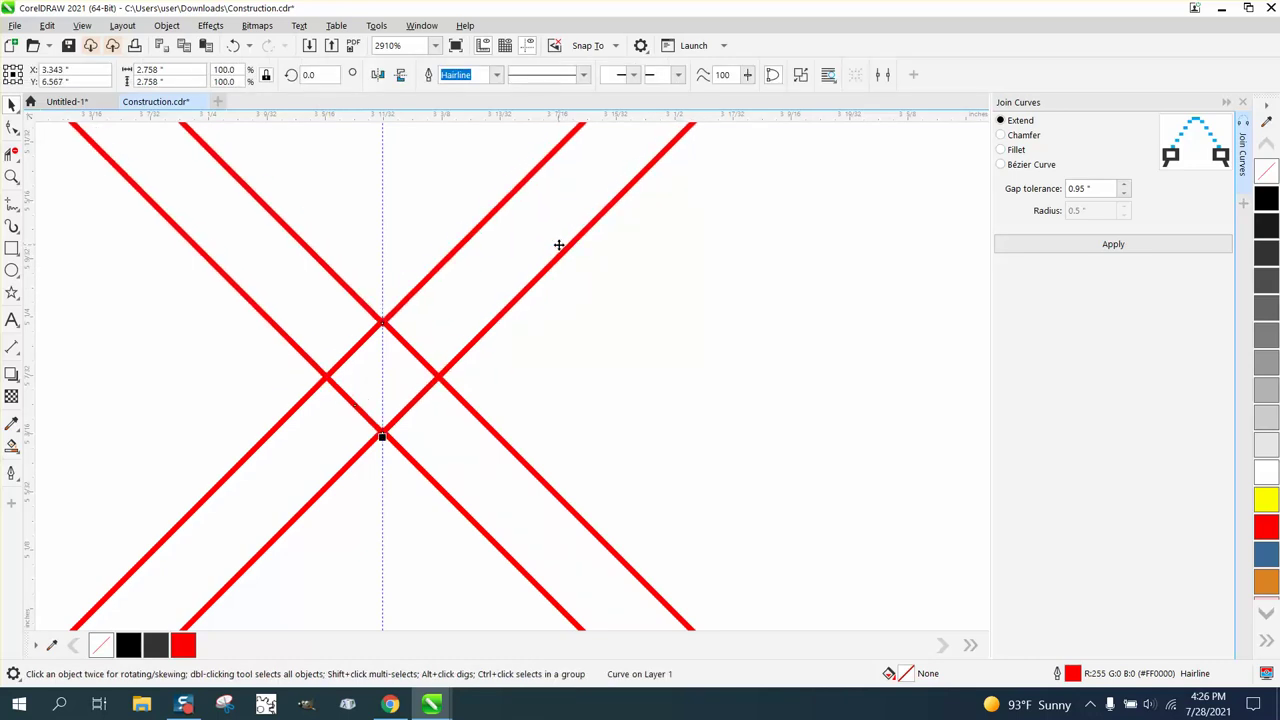
Try welding the rosette and the small star together, inspect the junction between their tips, and undo the weld
scroll(483, 308, "down", 10)
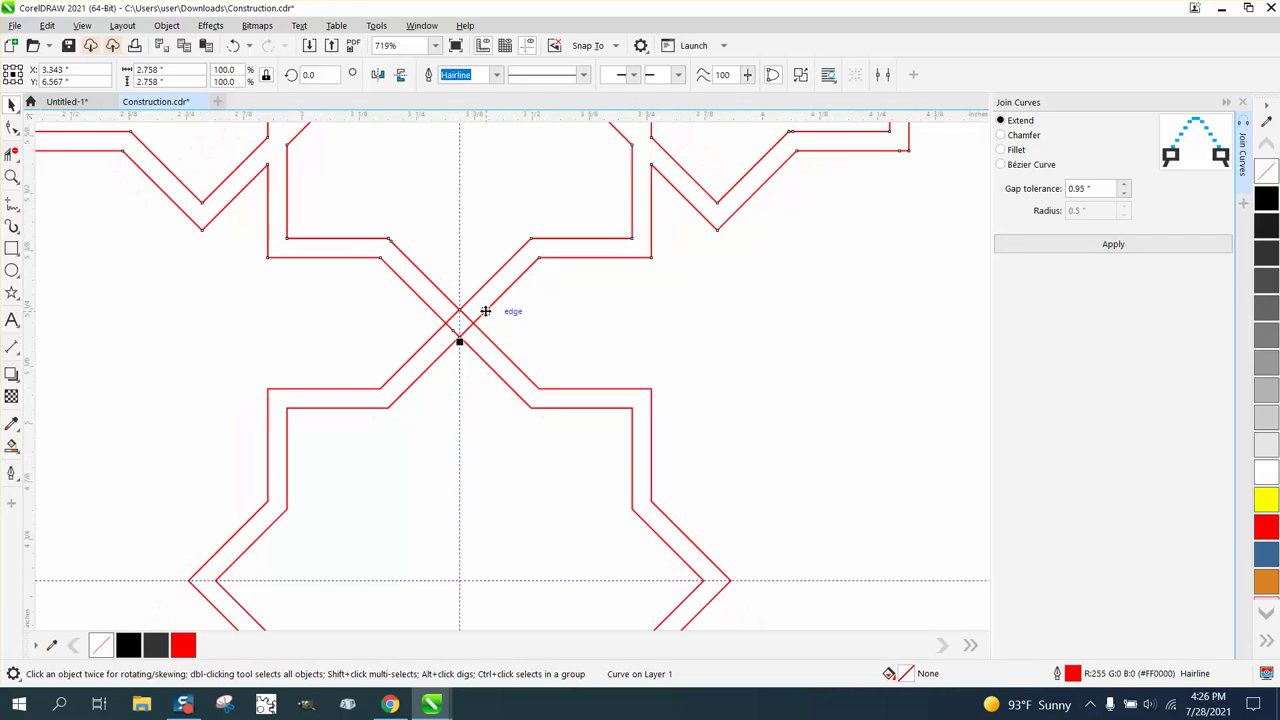
scroll(483, 308, "down", 1)
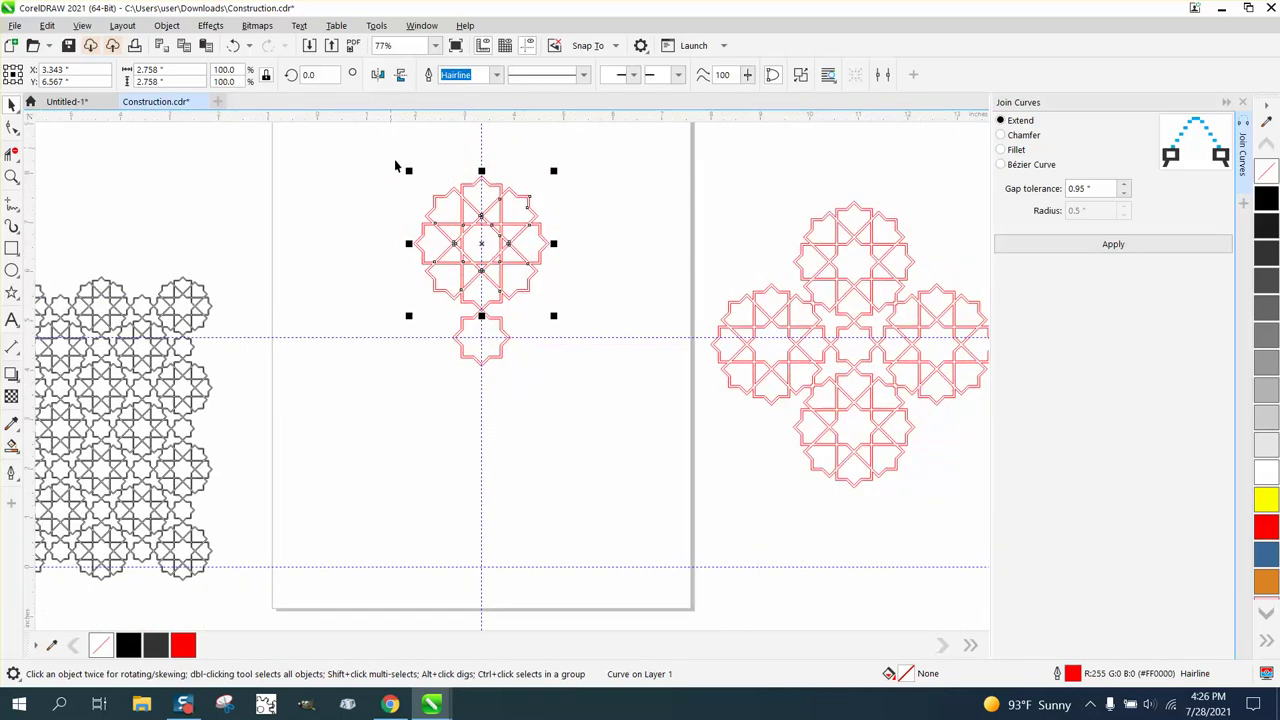
left_click_drag(395, 160, 601, 398)
key("ctrl+l")
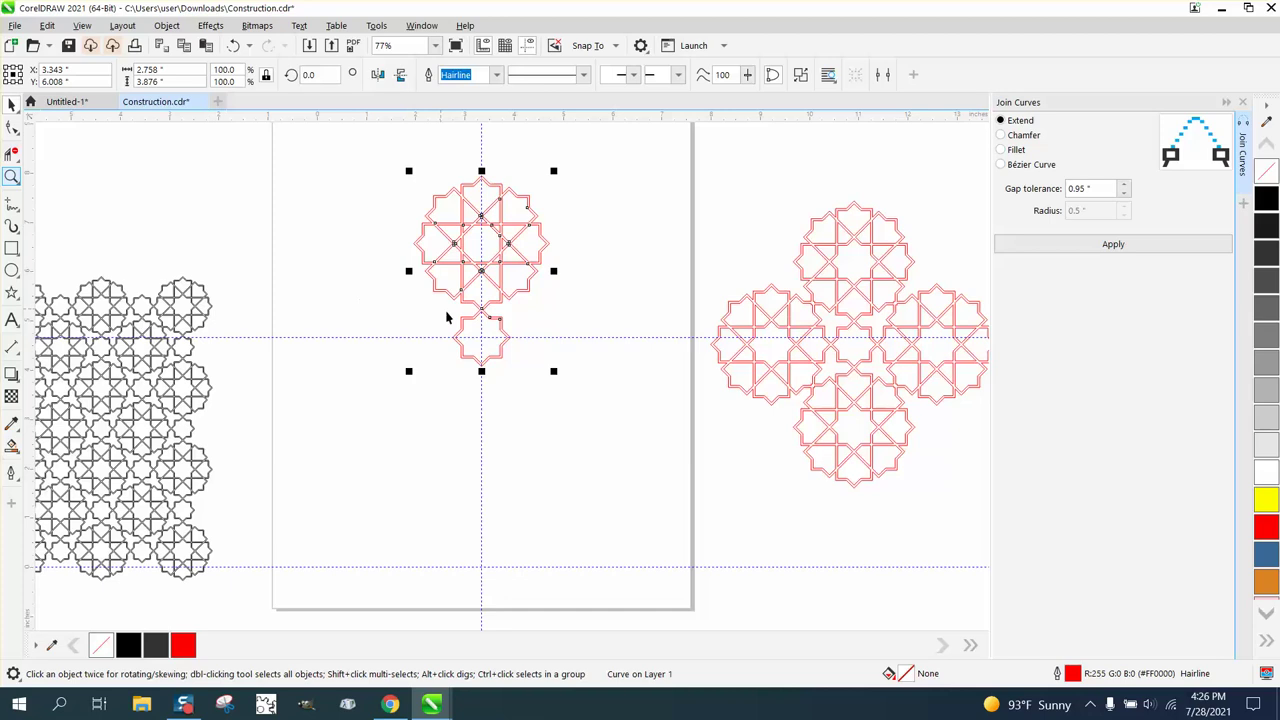
left_click(11, 177)
left_click(58, 177)
left_click_drag(490, 297, 537, 336)
scroll(537, 336, "down", 2)
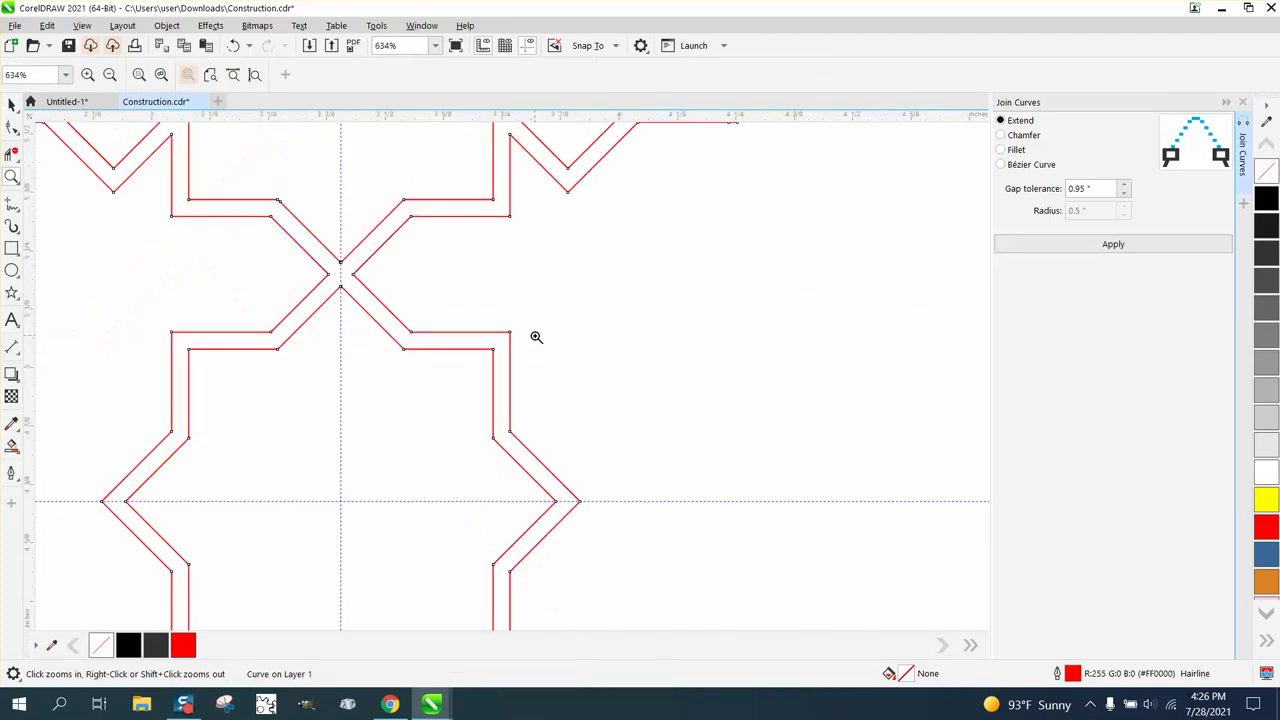
left_click(237, 50)
scroll(643, 386, "down", 2)
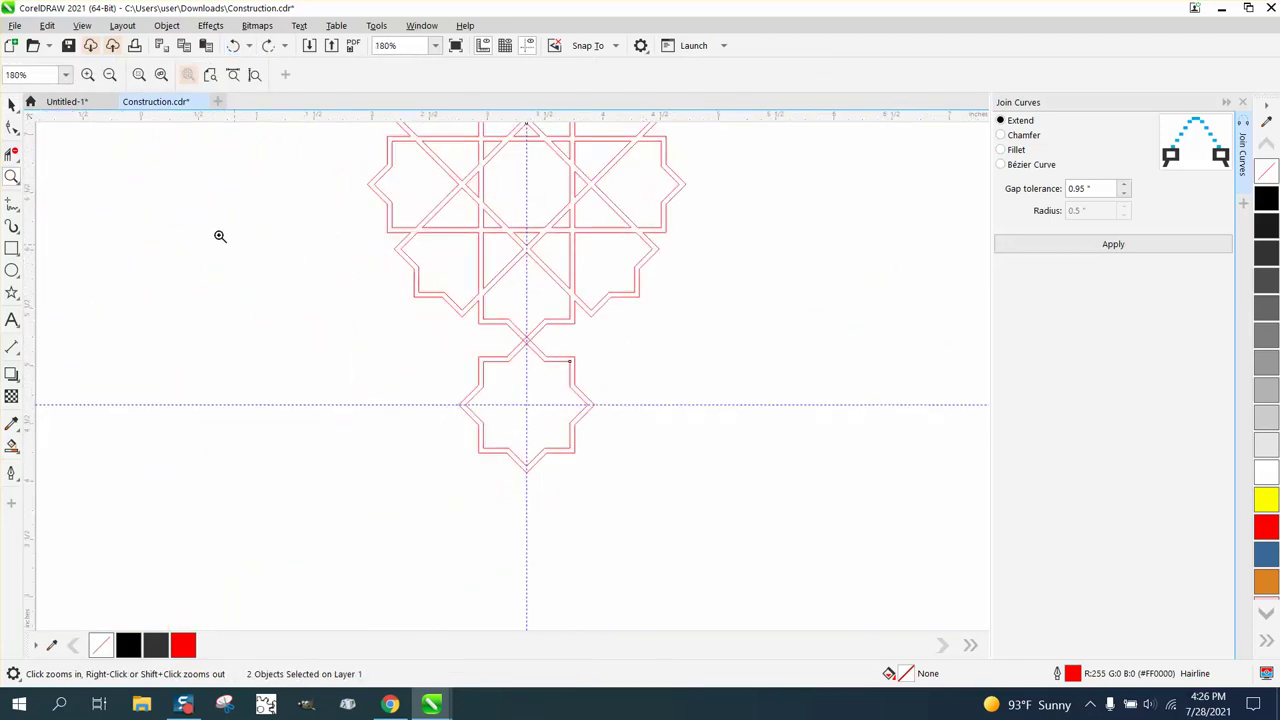
Select the top rosette and move its rotation center onto the center of the small star
left_click(12, 104)
left_click(665, 200)
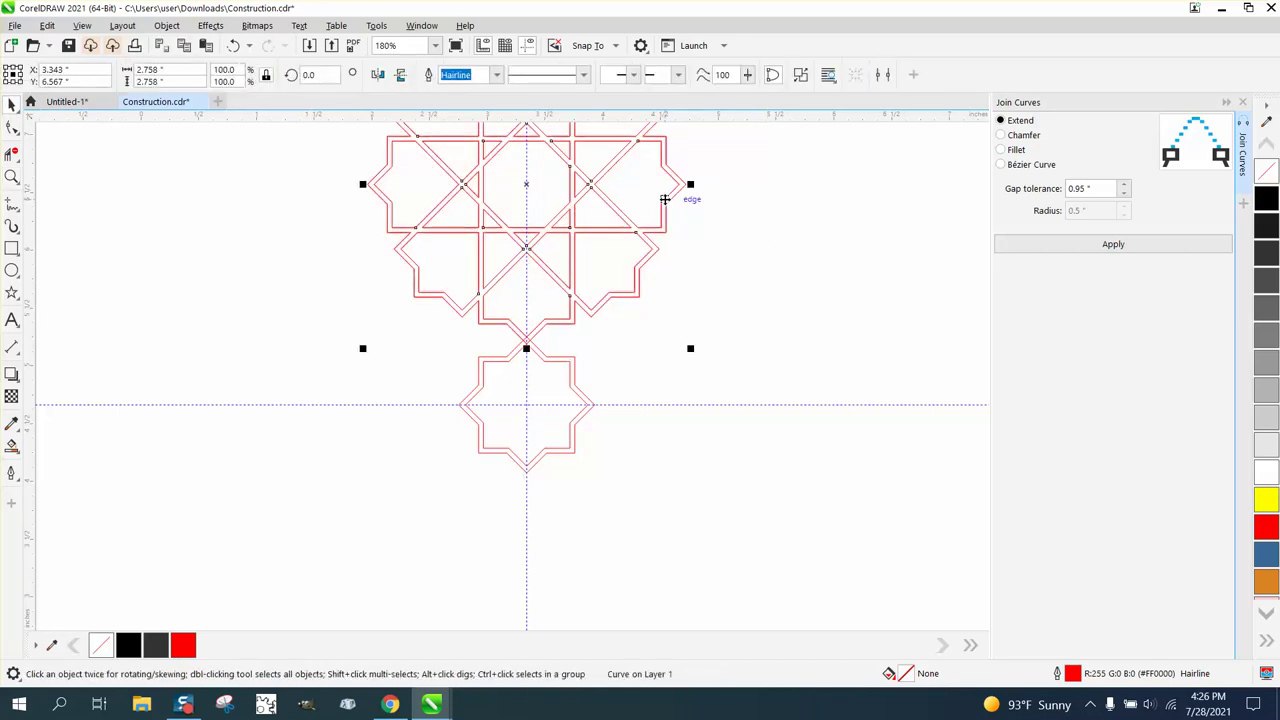
left_click(526, 184)
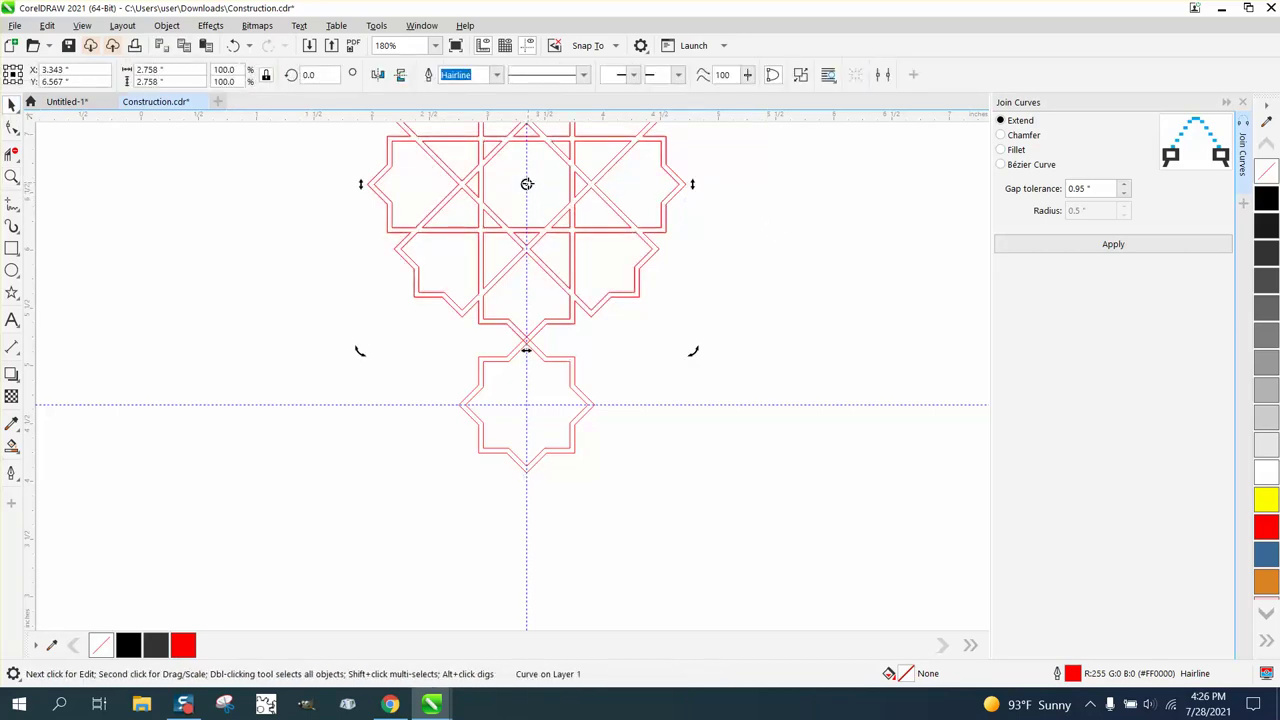
left_click_drag(526, 184, 526, 403)
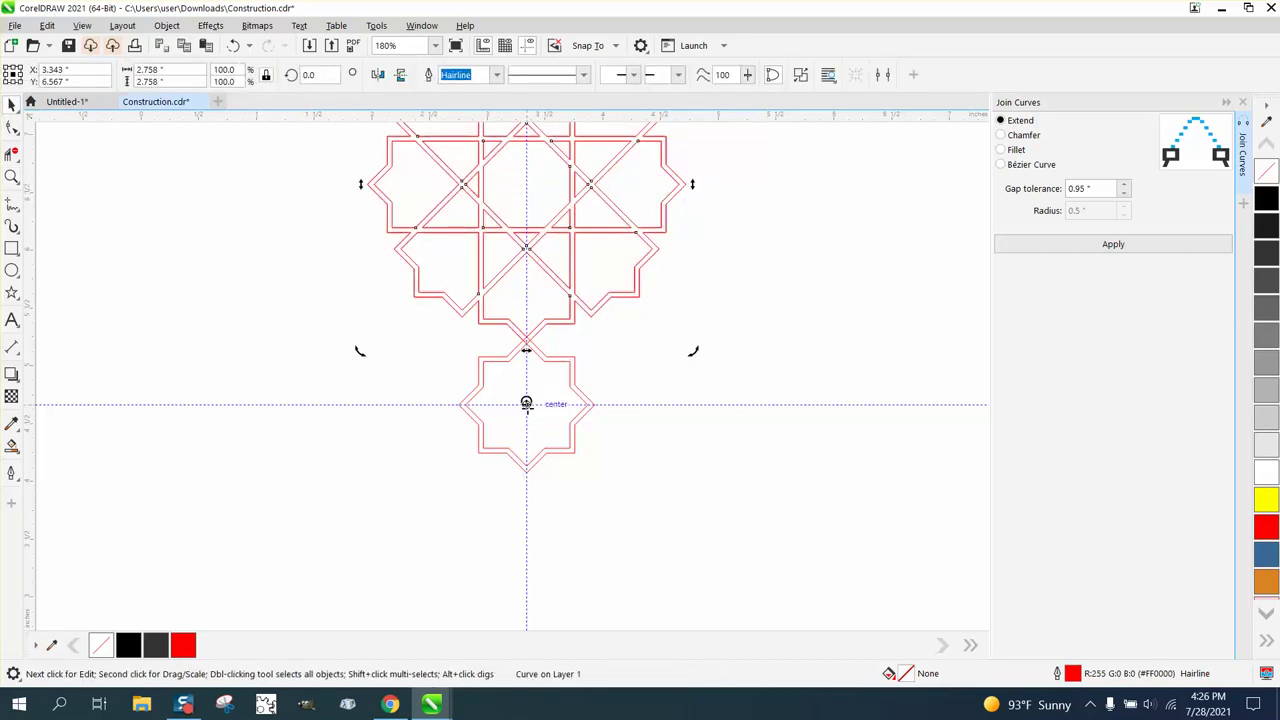
Rotate a copy of the rosette about the small star's center, and set the copy's rotation angle to 90°
left_click(573, 203)
left_click(574, 203)
scroll(546, 289, "down", 2)
mouse_move(657, 339)
left_mouse_down()
mouse_move(651, 283)
mouse_move(609, 251)
mouse_move(571, 251)
mouse_move(525, 318)
left_mouse_up()
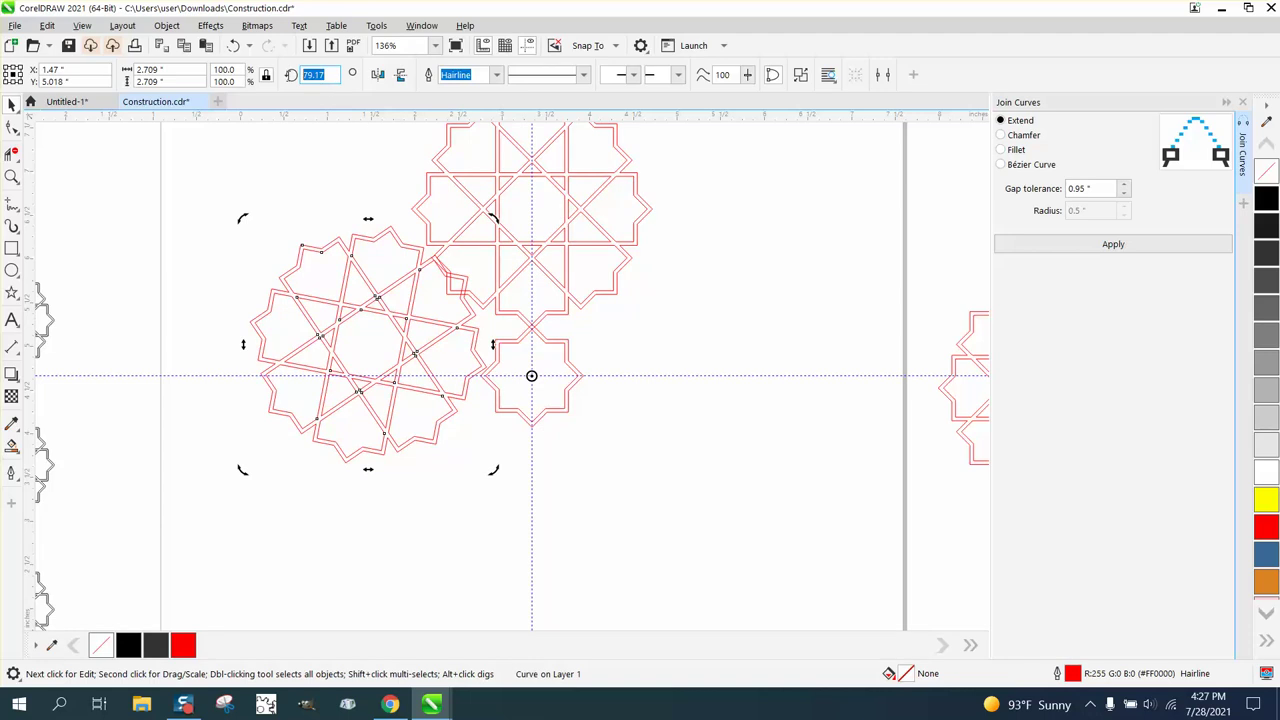
type("90")
key("Return")
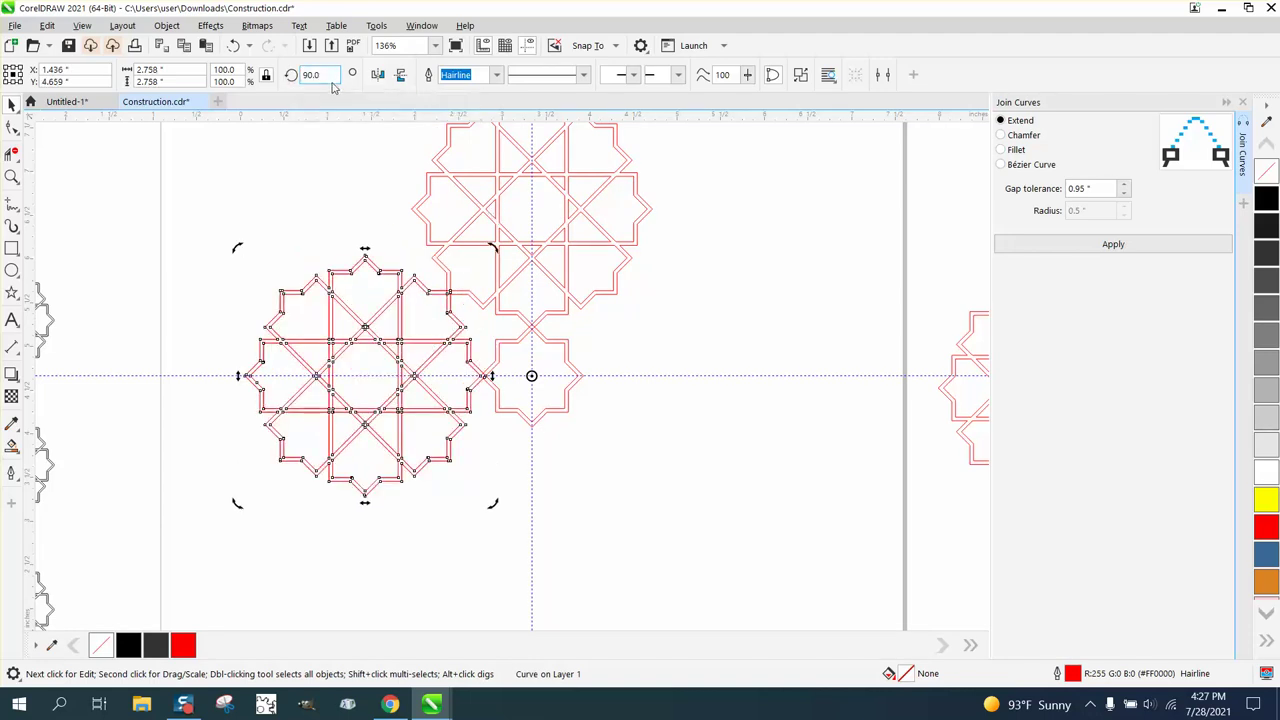
Add rosette copies at 180° and 270° around the small star to complete the four-rosette cross
double_click(318, 75)
type("18")
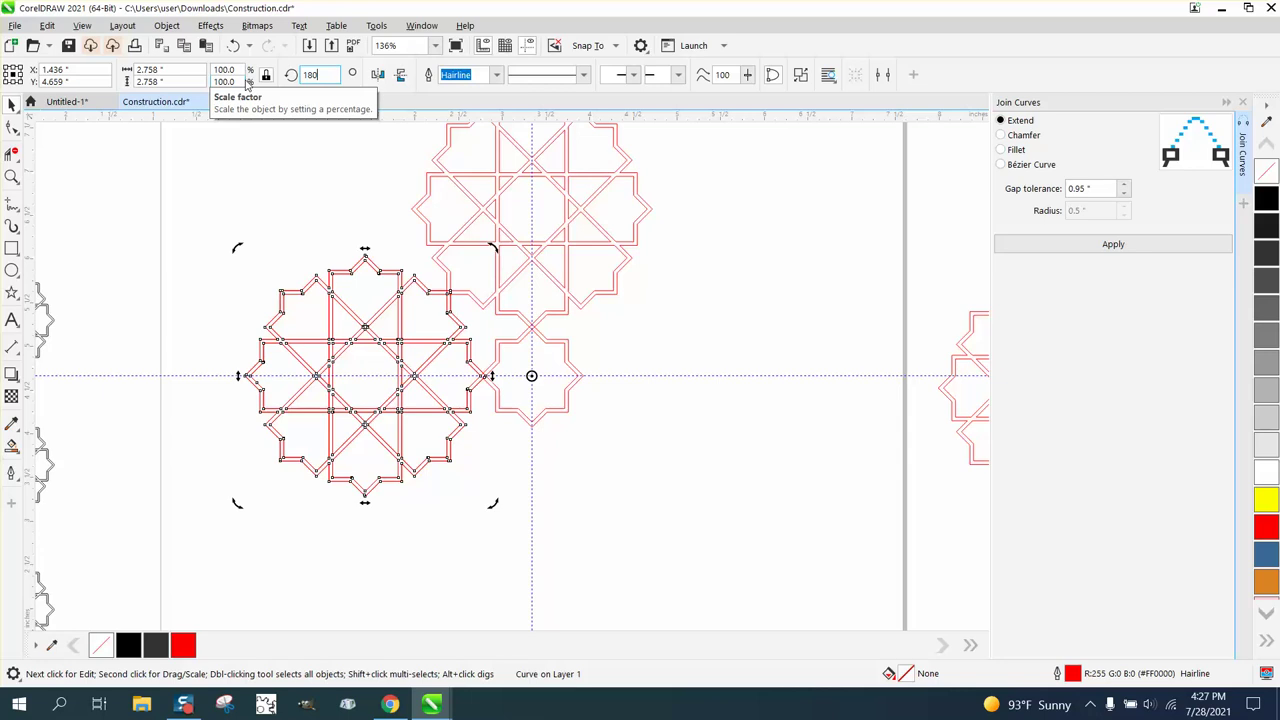
type("0")
key("Return")
key("ctrl+r")
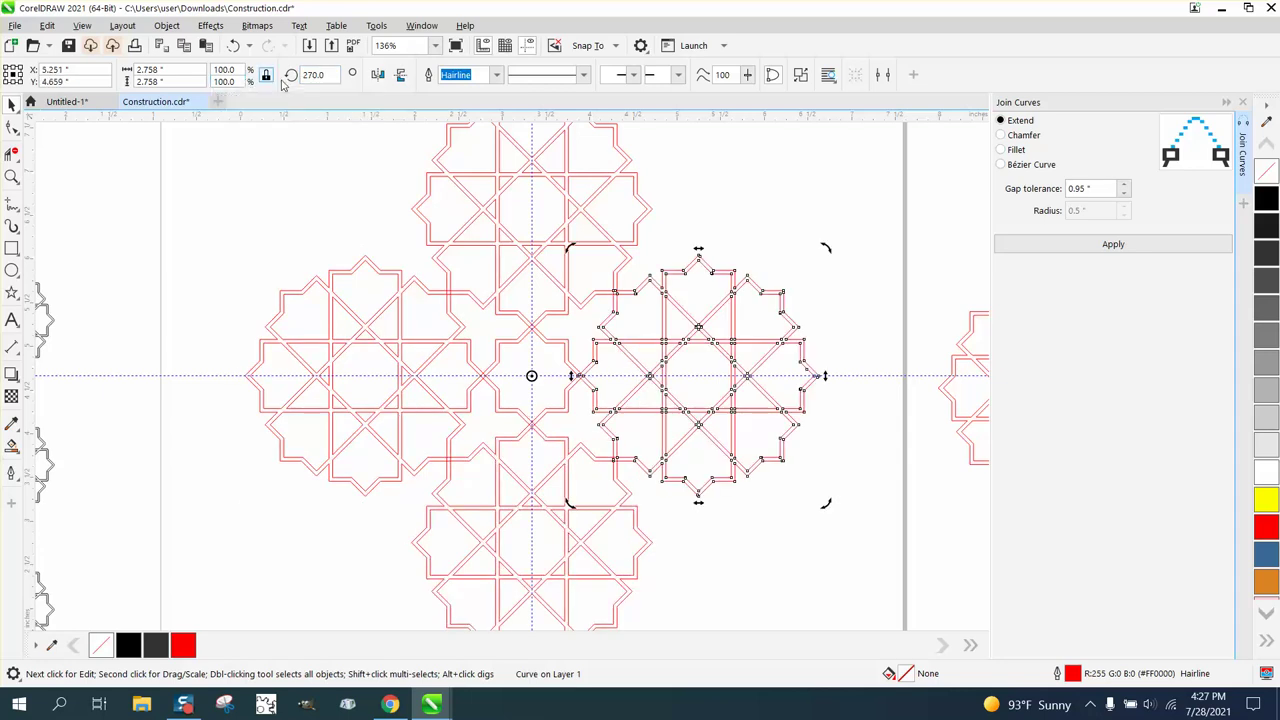
Select the four rosettes and the small central star, and weld them into one curve
scroll(600, 355, "down", 2)
scroll(578, 350, "down", 2)
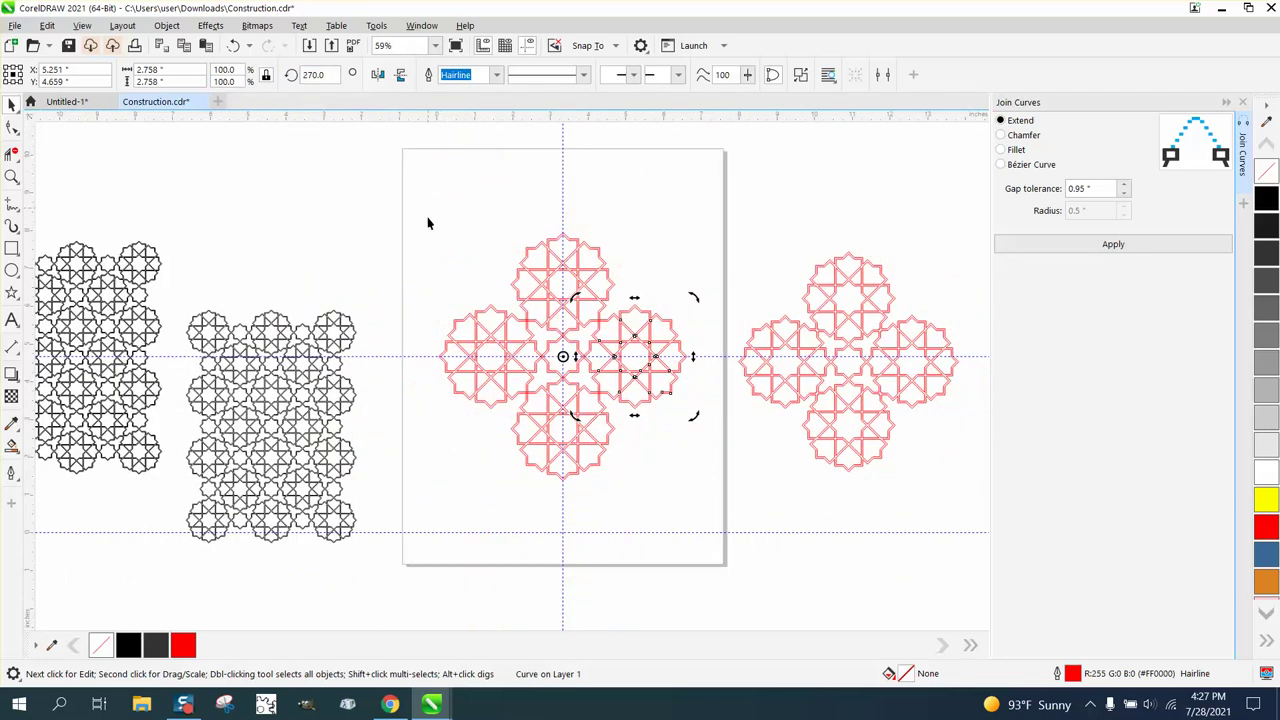
left_click_drag(427, 222, 706, 503)
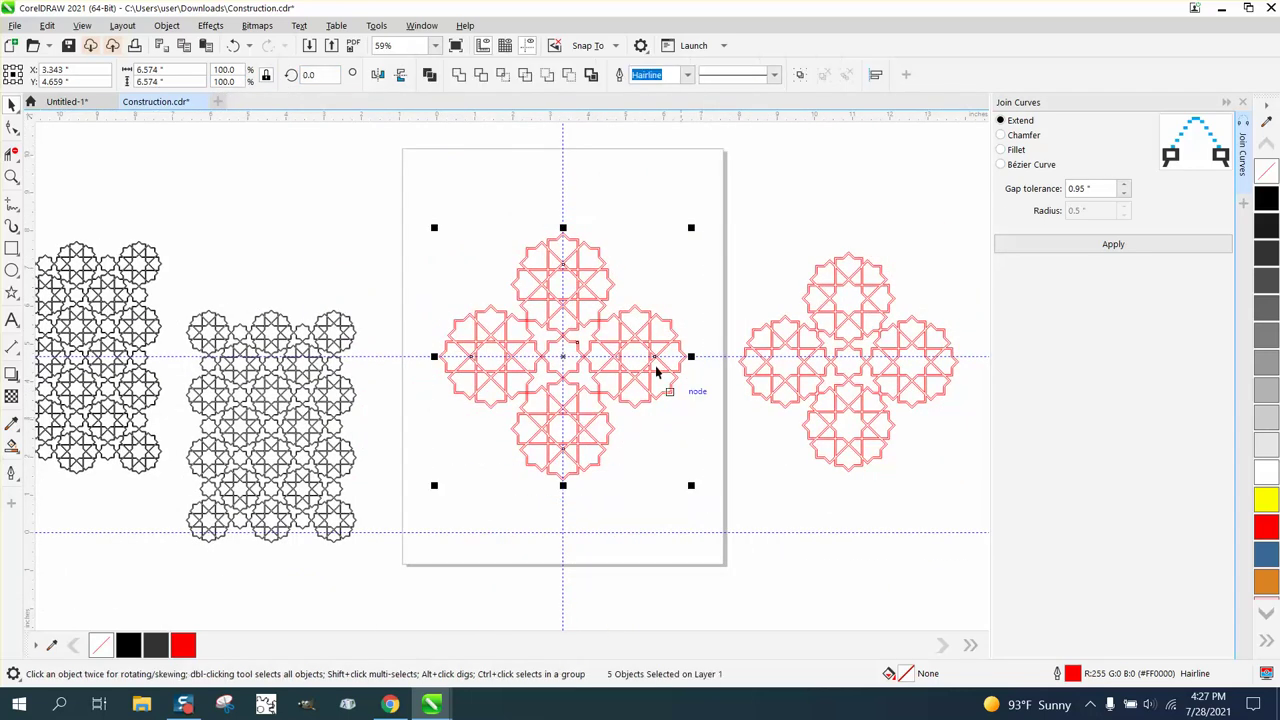
left_click(458, 74)
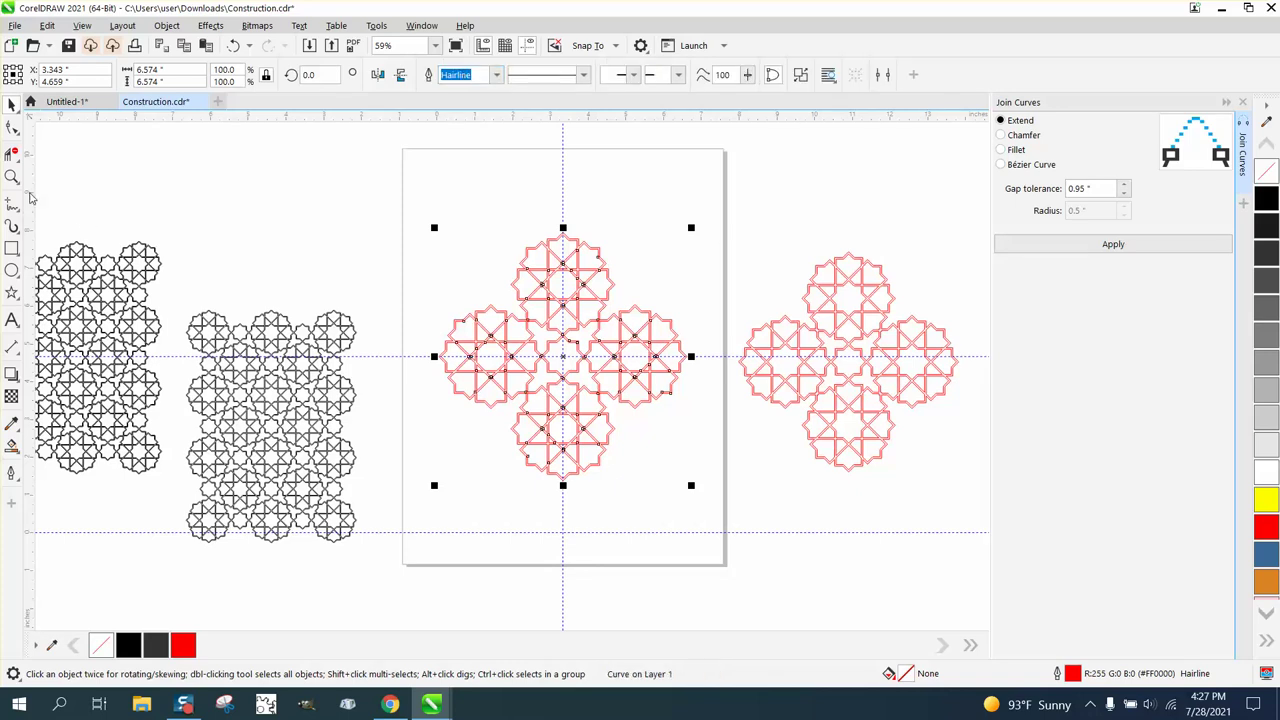
Examine the junctions around the central star in the welded pattern, and compare them with the finished black patterns beside the page
left_click(12, 176)
left_click_drag(533, 346, 605, 441)
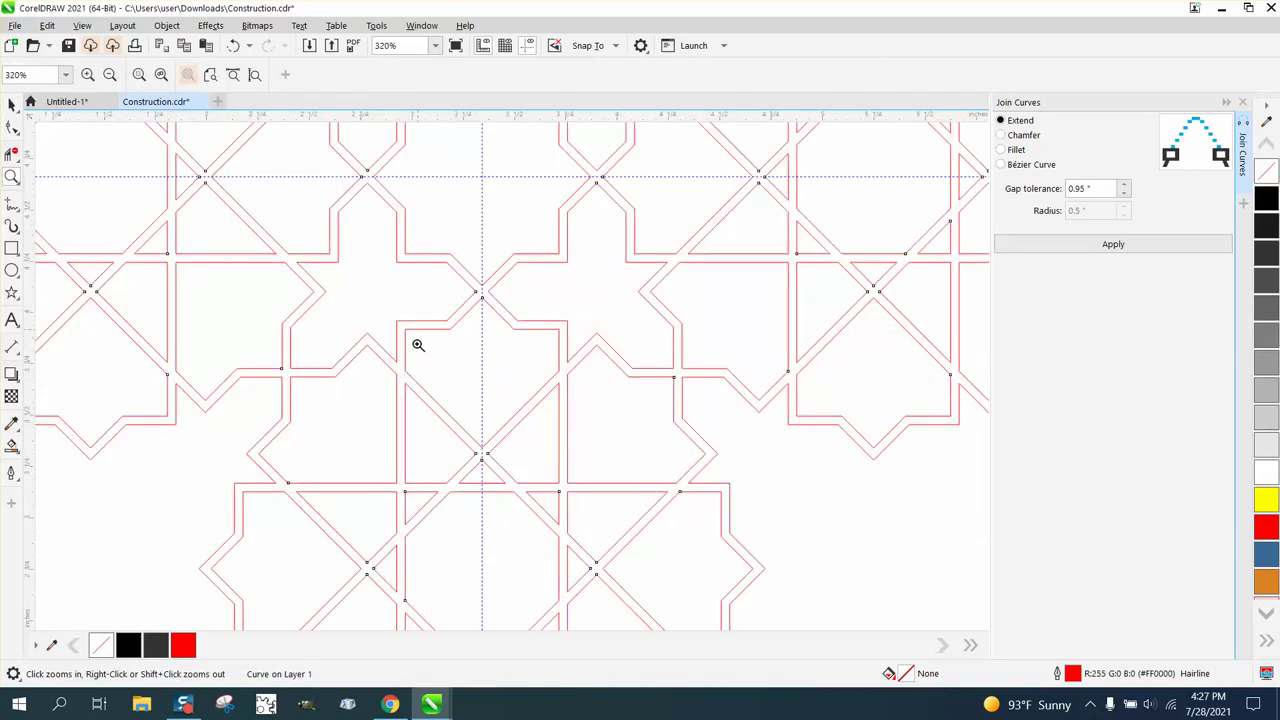
scroll(481, 457, "down", 2)
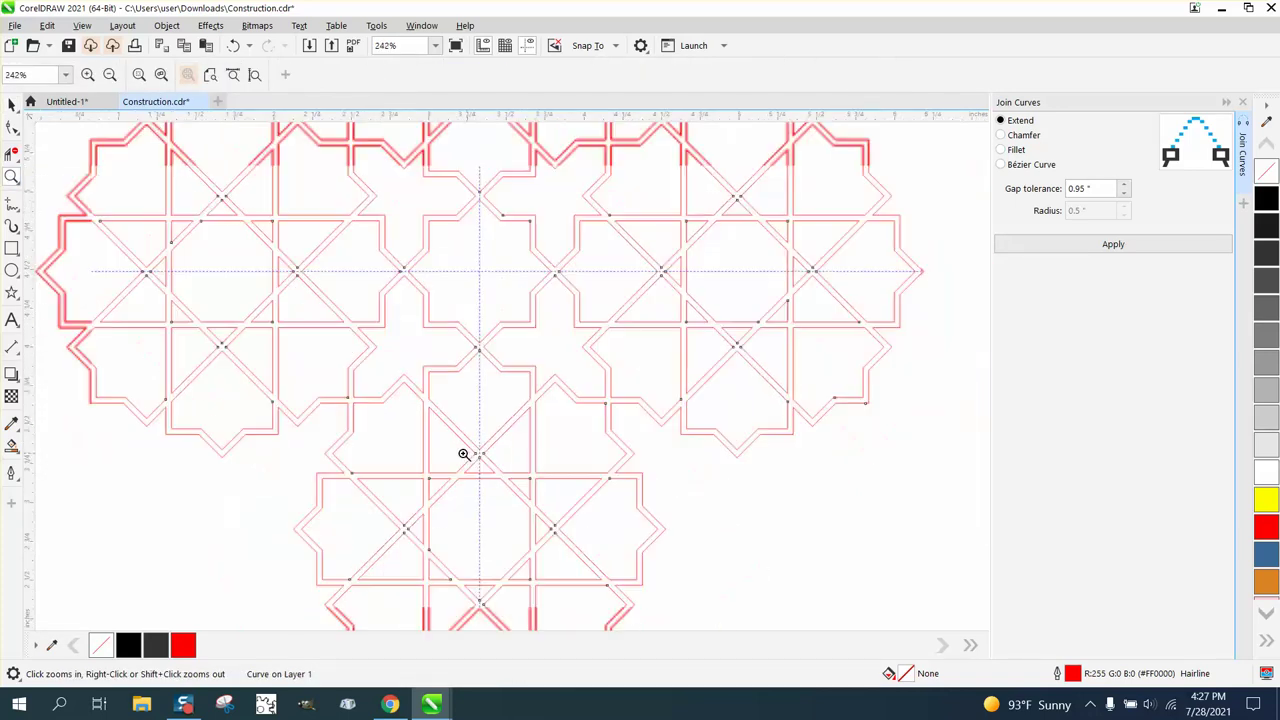
scroll(463, 454, "down", 3)
scroll(427, 416, "down", 1)
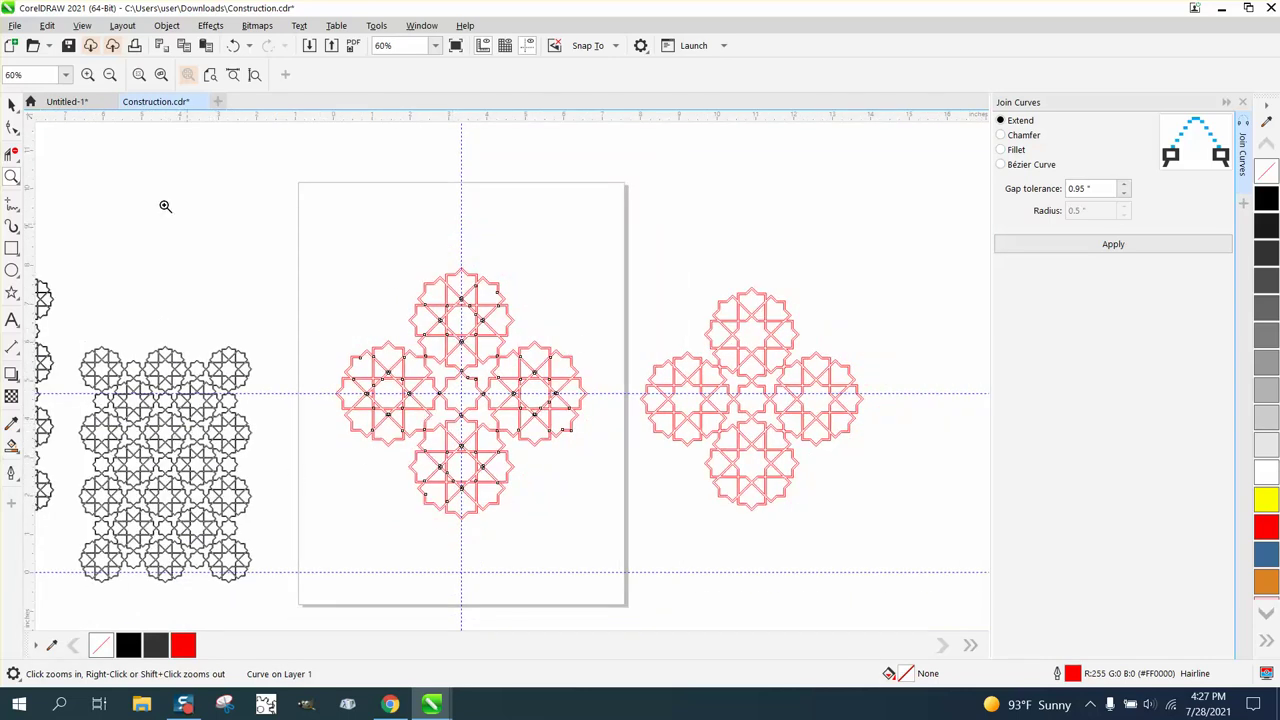
left_click(12, 105)
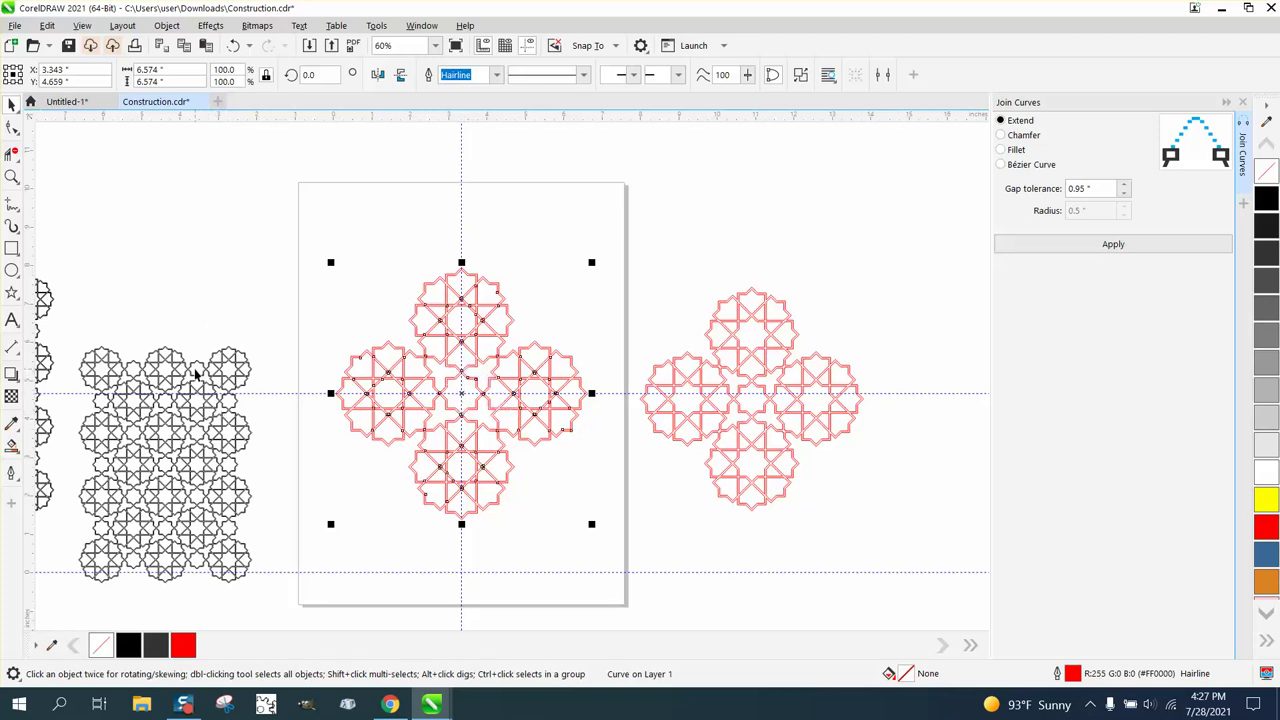
left_click(12, 176)
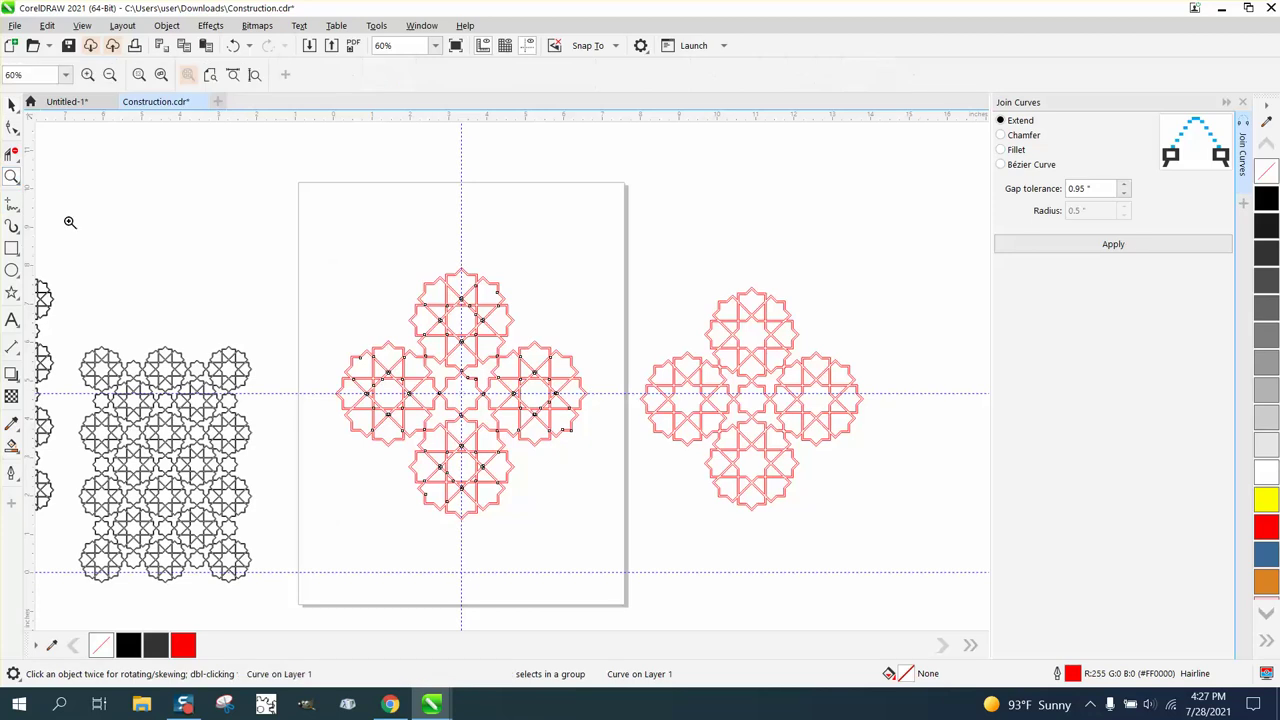
left_click_drag(186, 365, 283, 427)
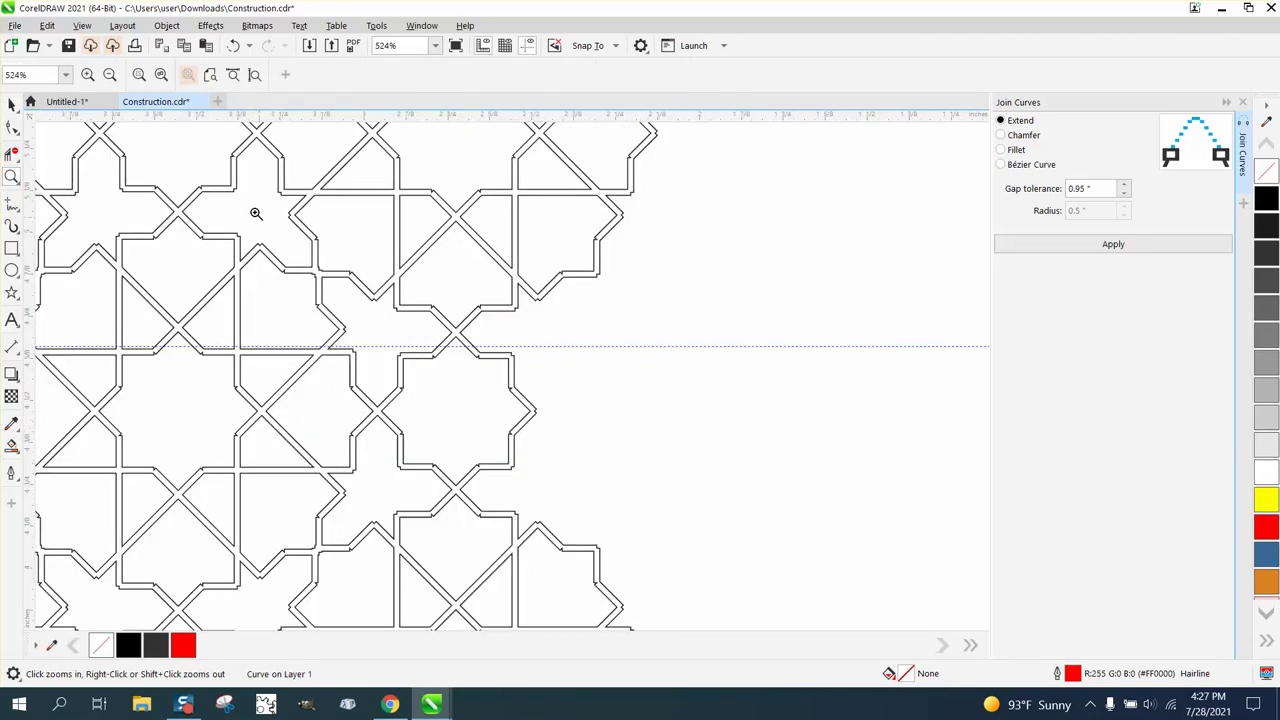
right_click(253, 345)
right_click(253, 345)
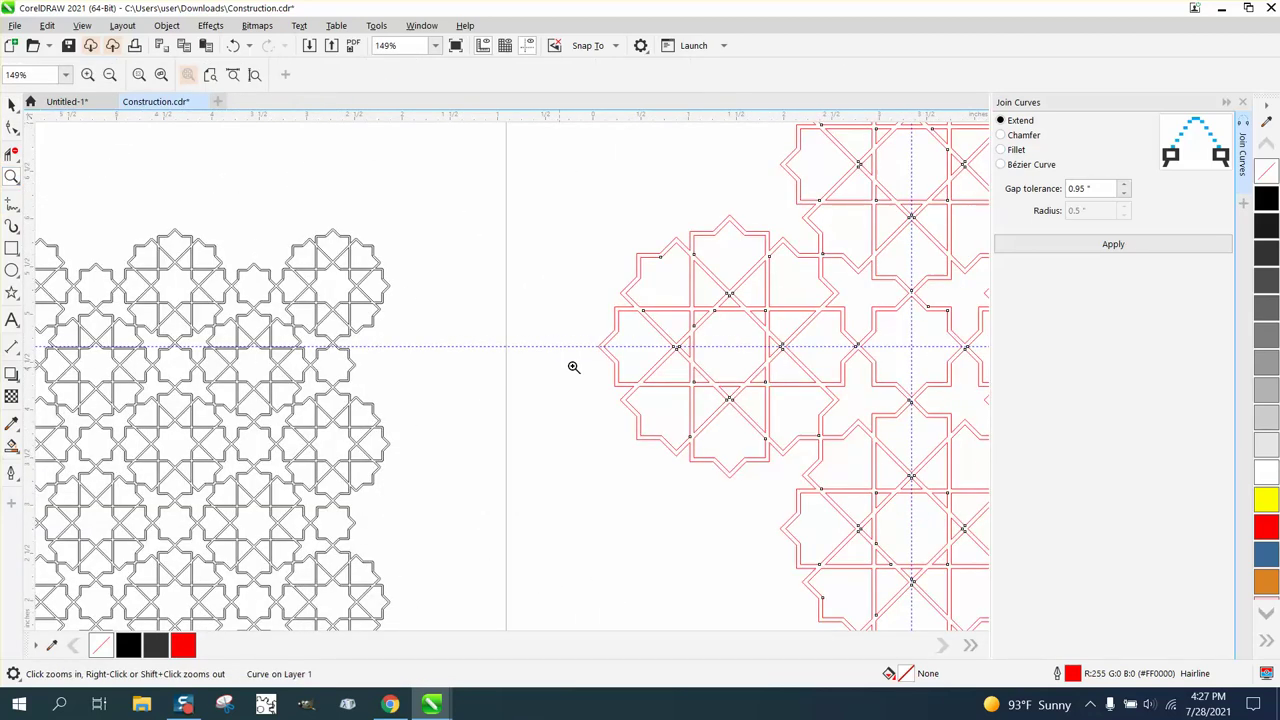
right_click(613, 363)
right_click(792, 308)
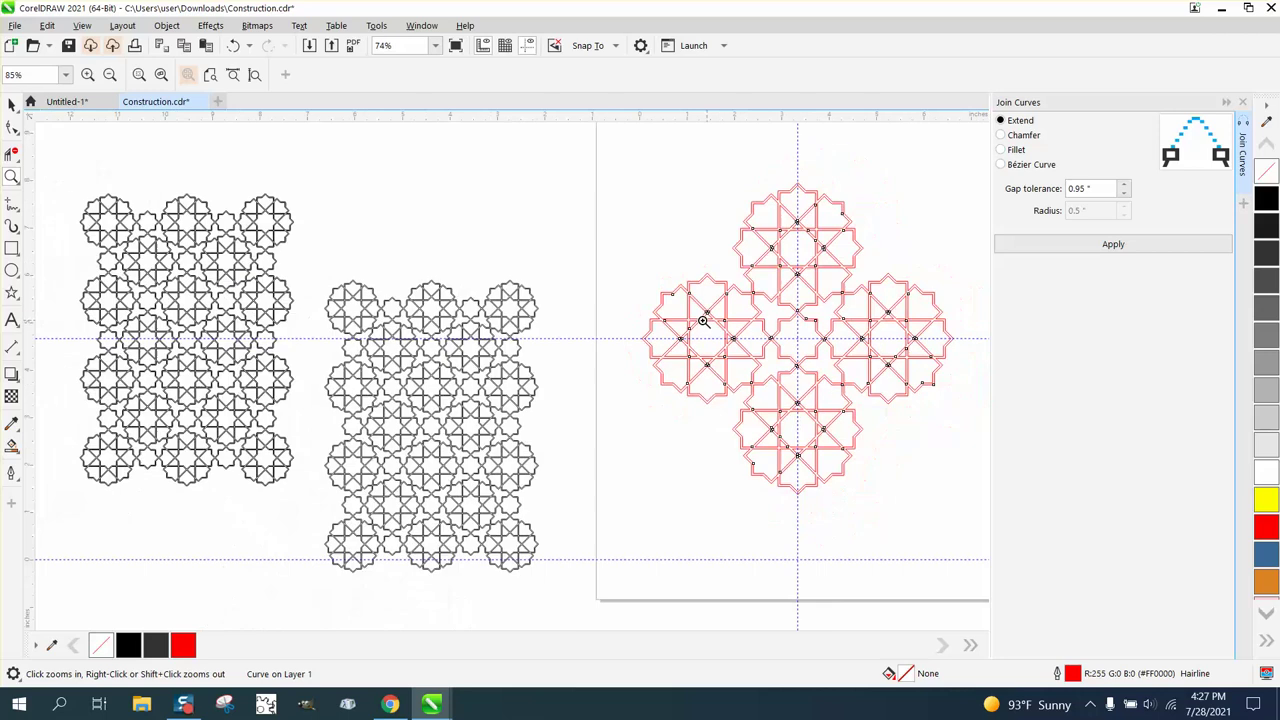
right_click(699, 364)
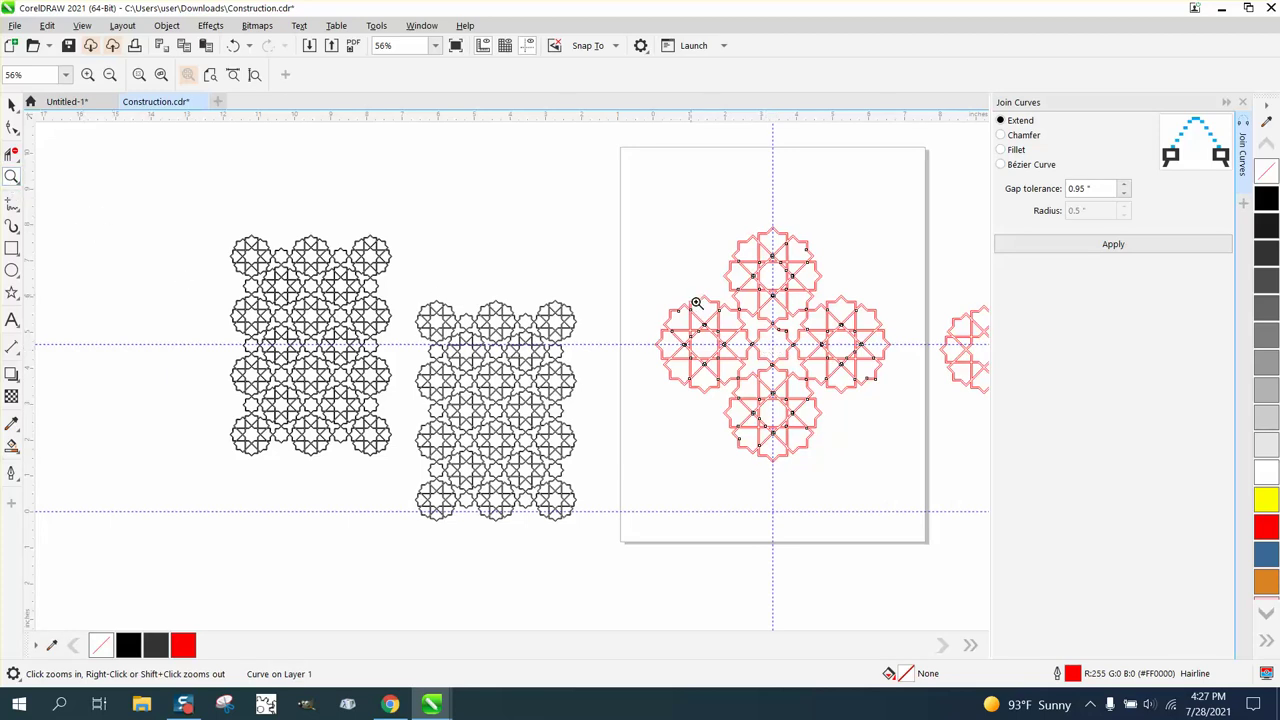
Smart-fill the central star's interior with black, and move the filled star to the blank area below the rosette at 270°
left_click_drag(695, 303, 877, 428)
left_click(12, 446)
left_click(394, 291)
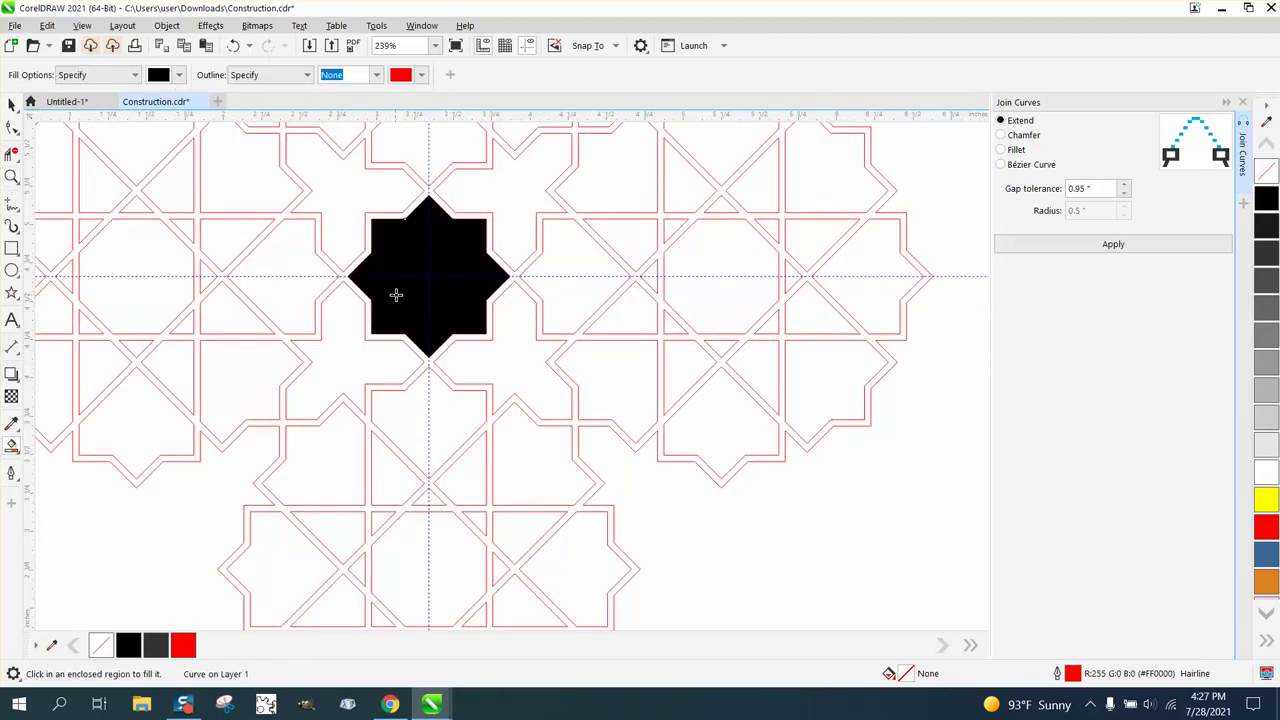
right_click(365, 290)
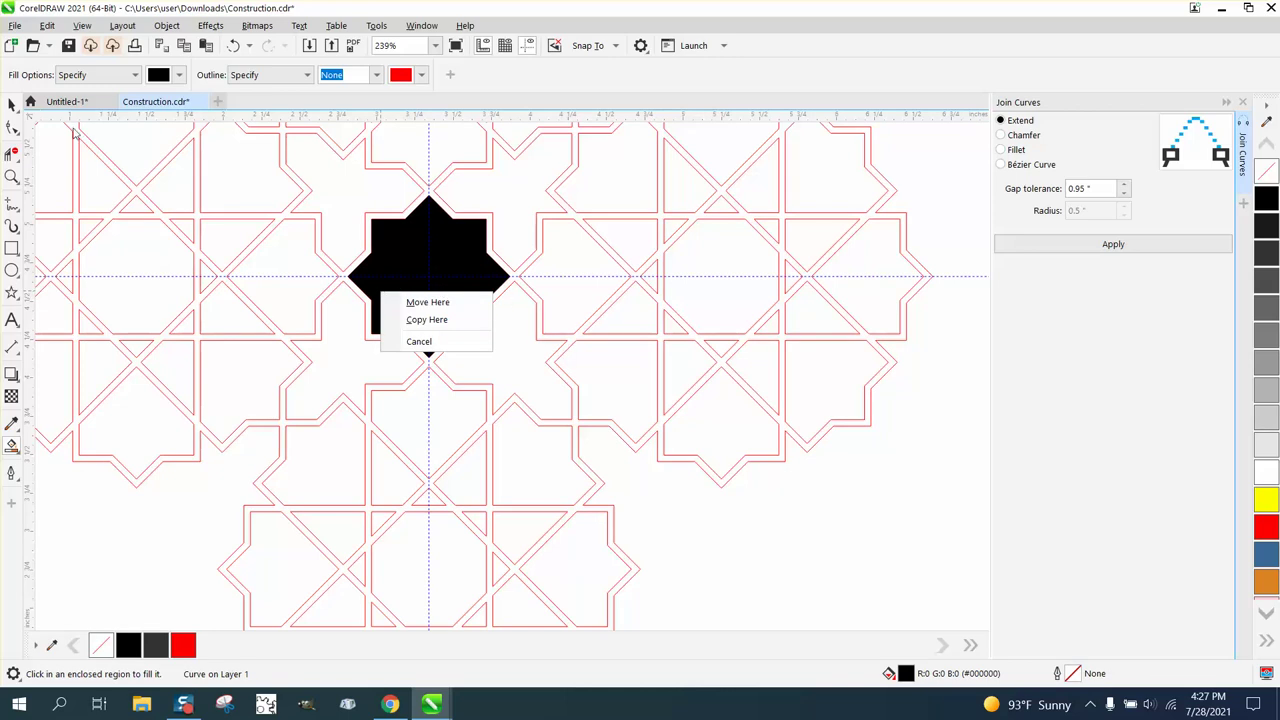
left_click(12, 104)
scroll(434, 300, "down", 2)
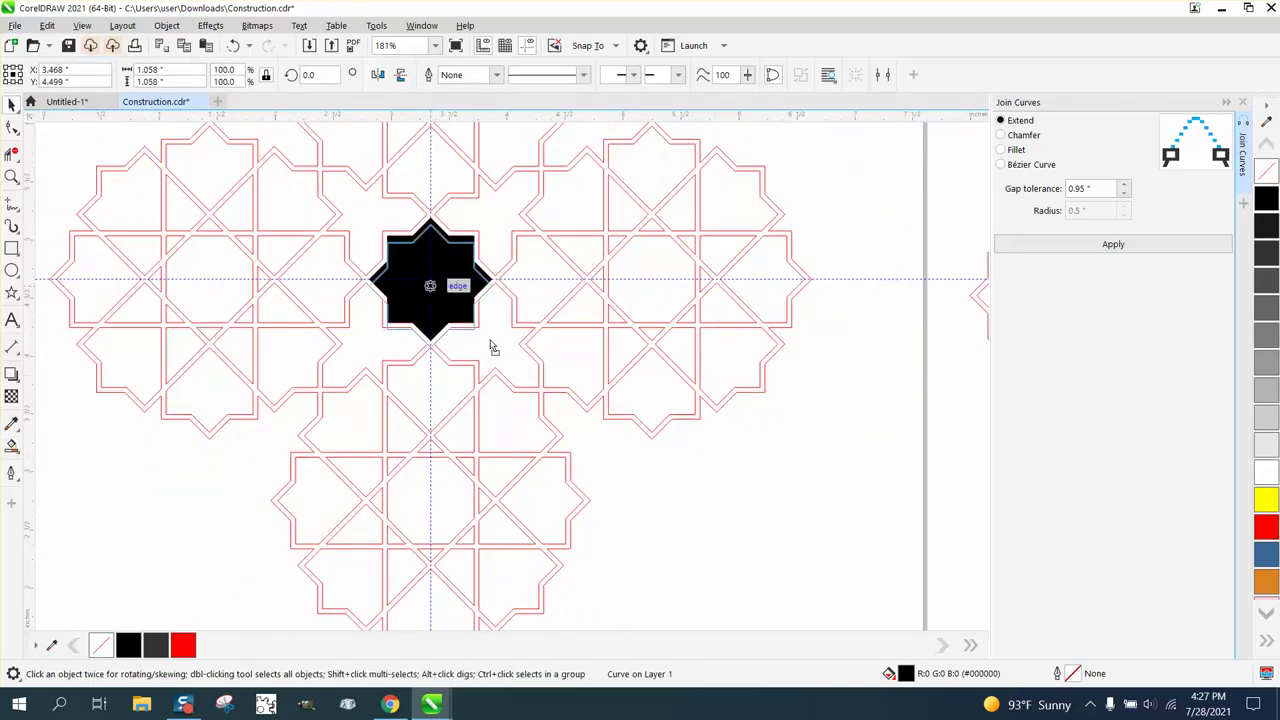
left_click_drag(433, 285, 737, 507)
Remove the separate star's fill and give it a red outline 3.0 pt wide
left_click(1266, 172)
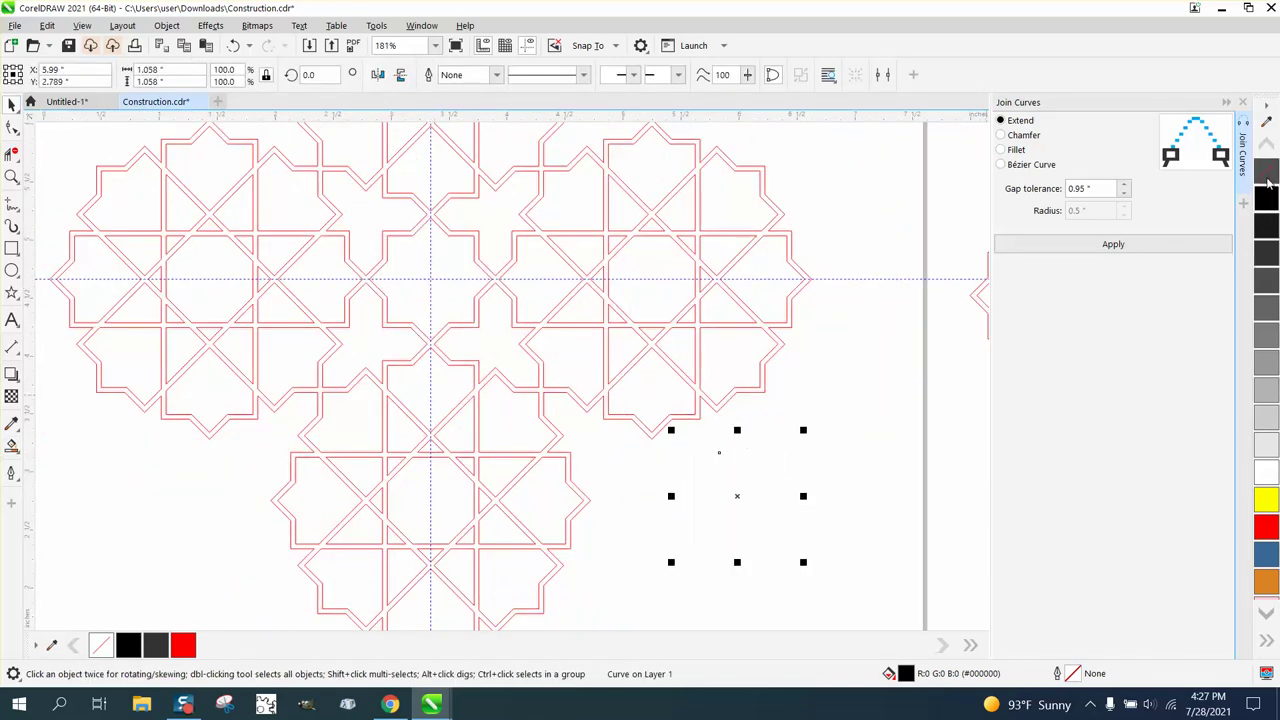
right_click(1258, 530)
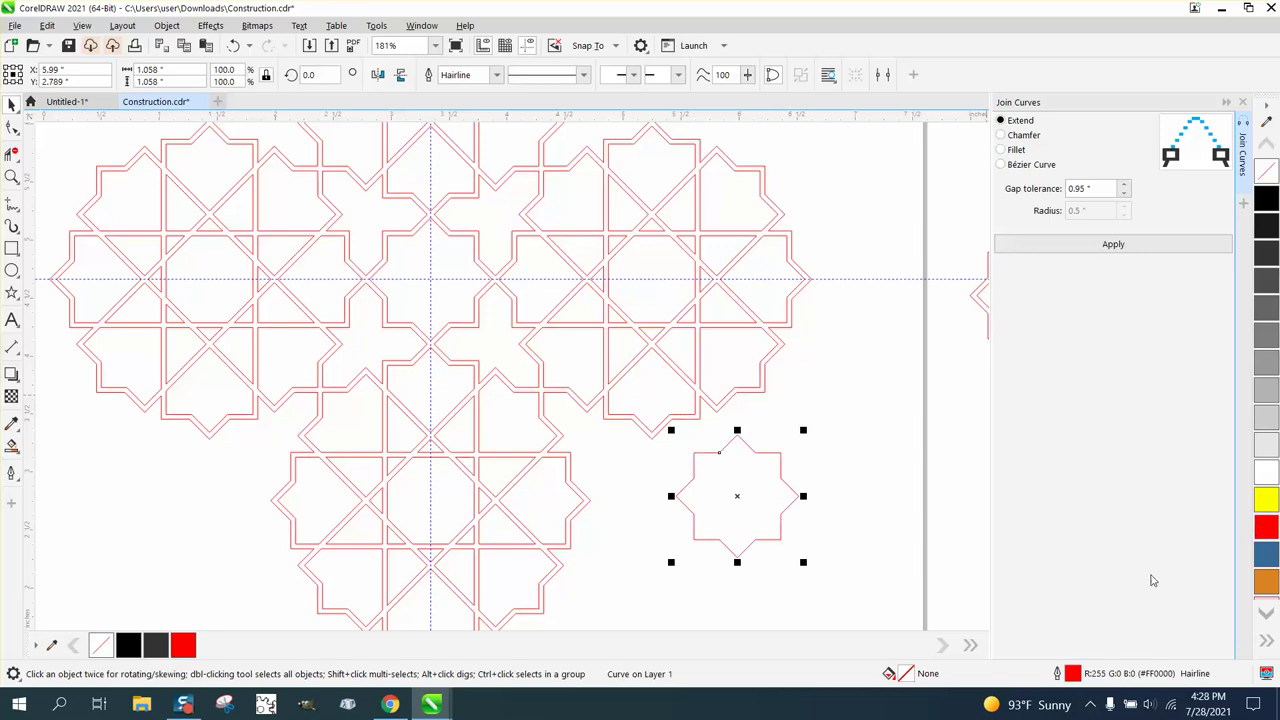
double_click(1074, 674)
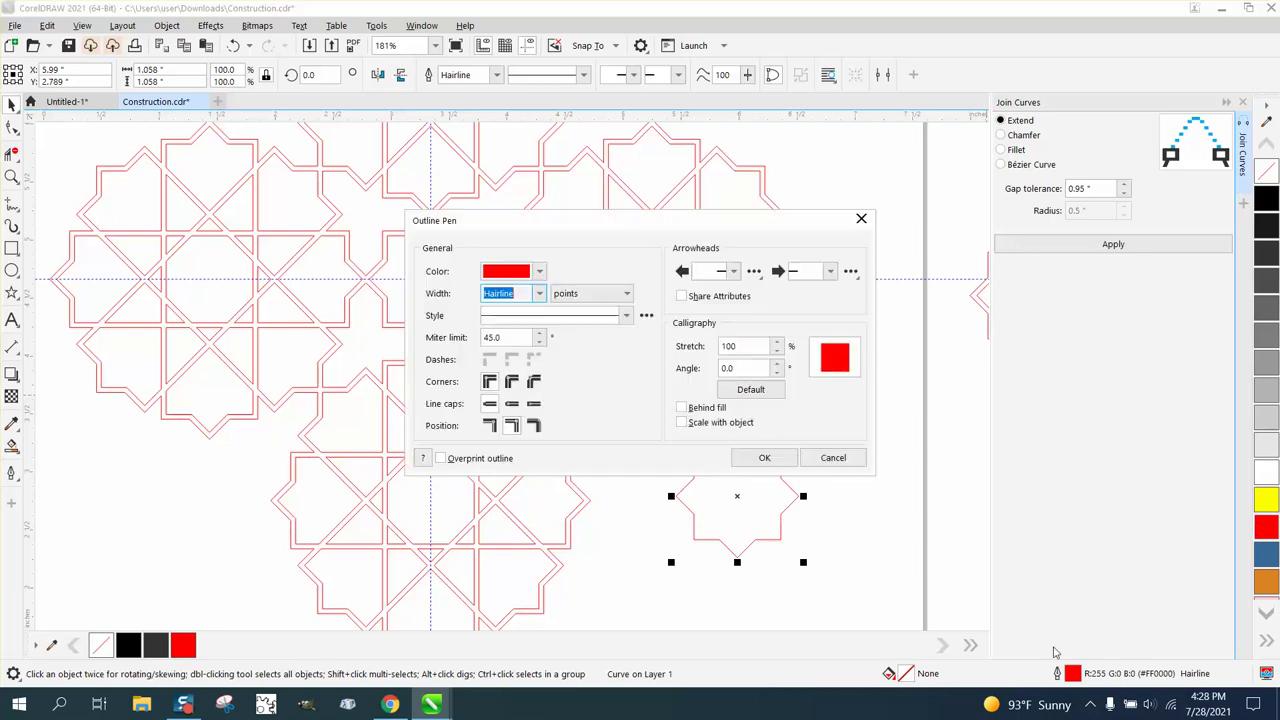
left_click(537, 295)
left_click(499, 389)
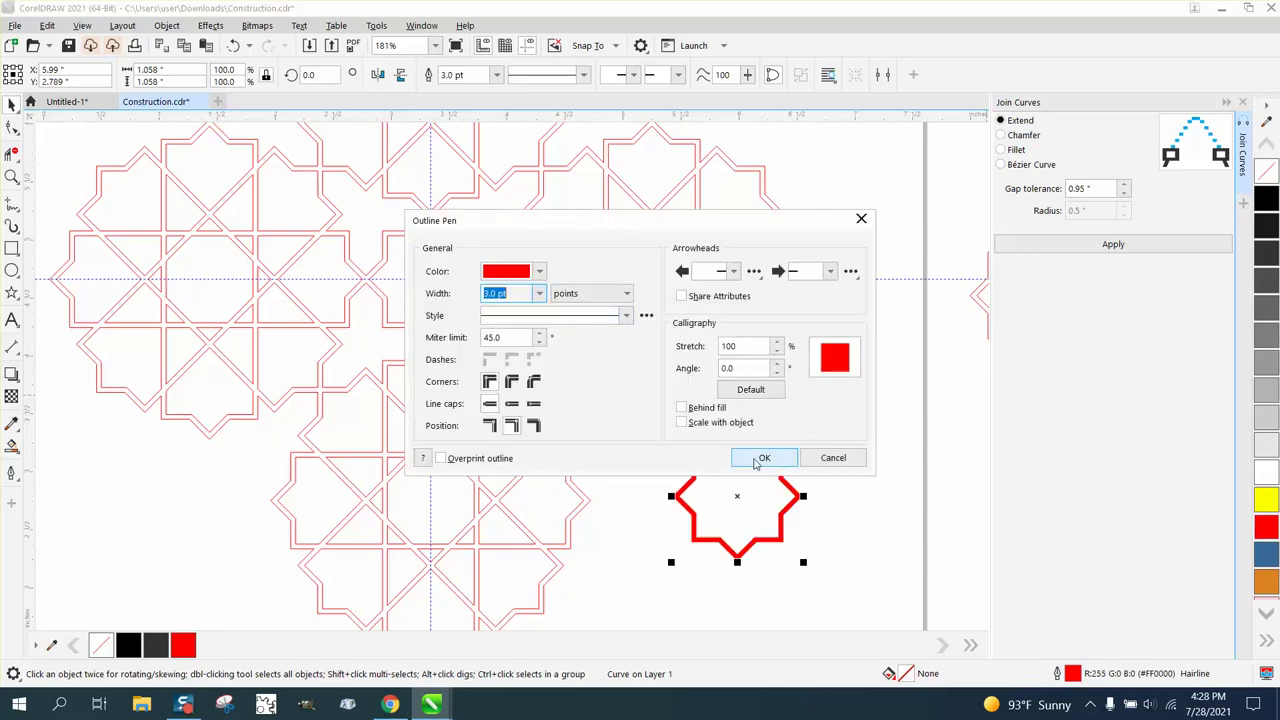
left_click(764, 459)
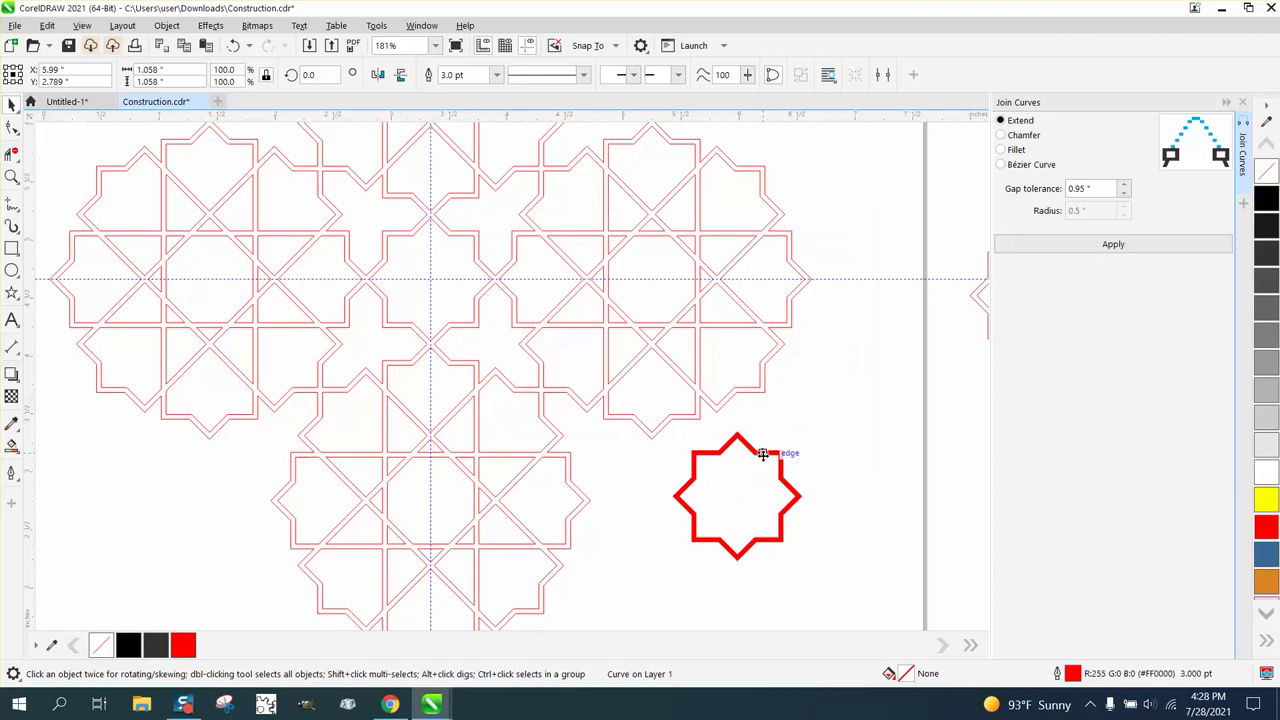
Convert the separate star's outline to an object, and give it no fill and a black outline
left_click(167, 26)
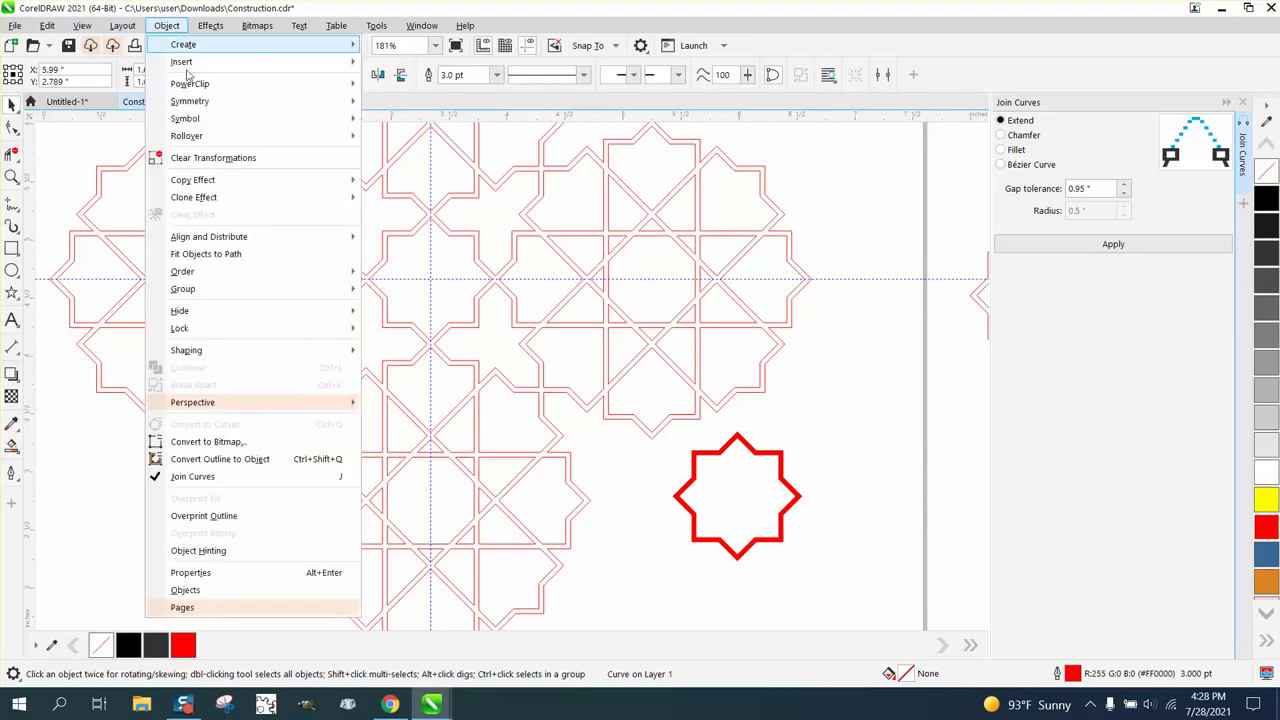
left_click(238, 459)
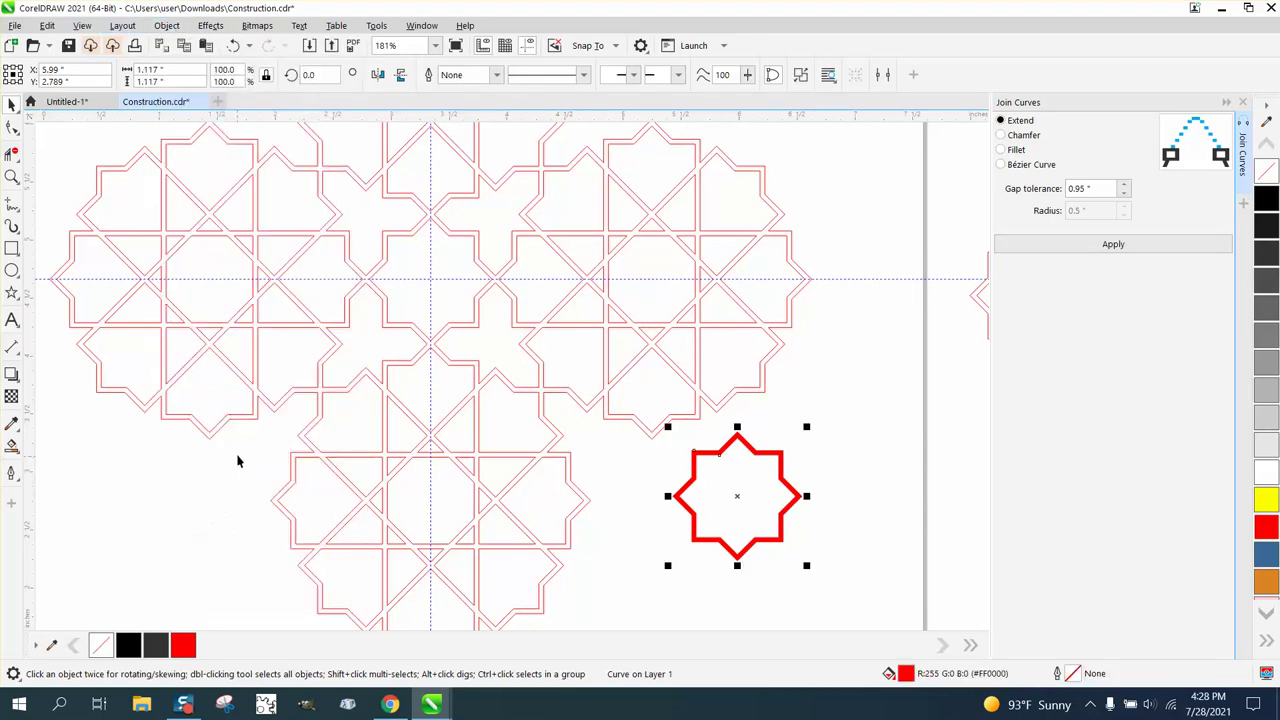
left_click(1266, 172)
right_click(1267, 202)
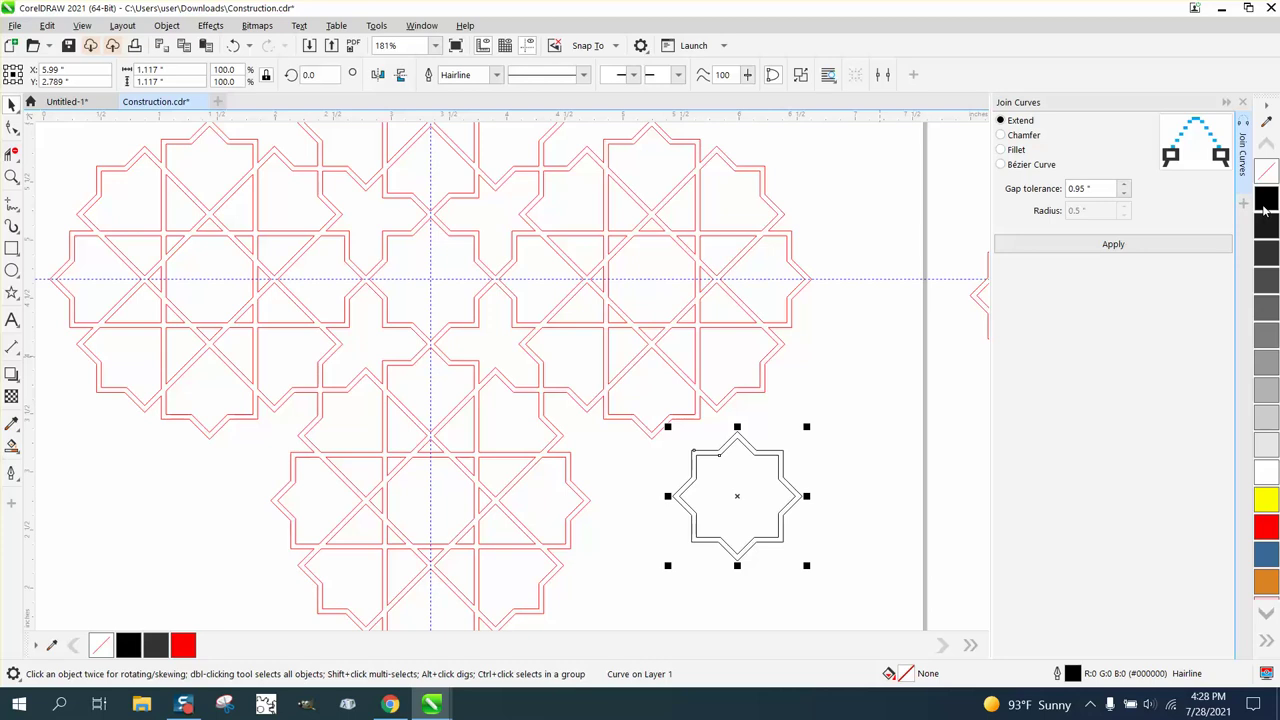
Center the black double-outlined star on the page, and compare its edges with those of the red central star
key("p")
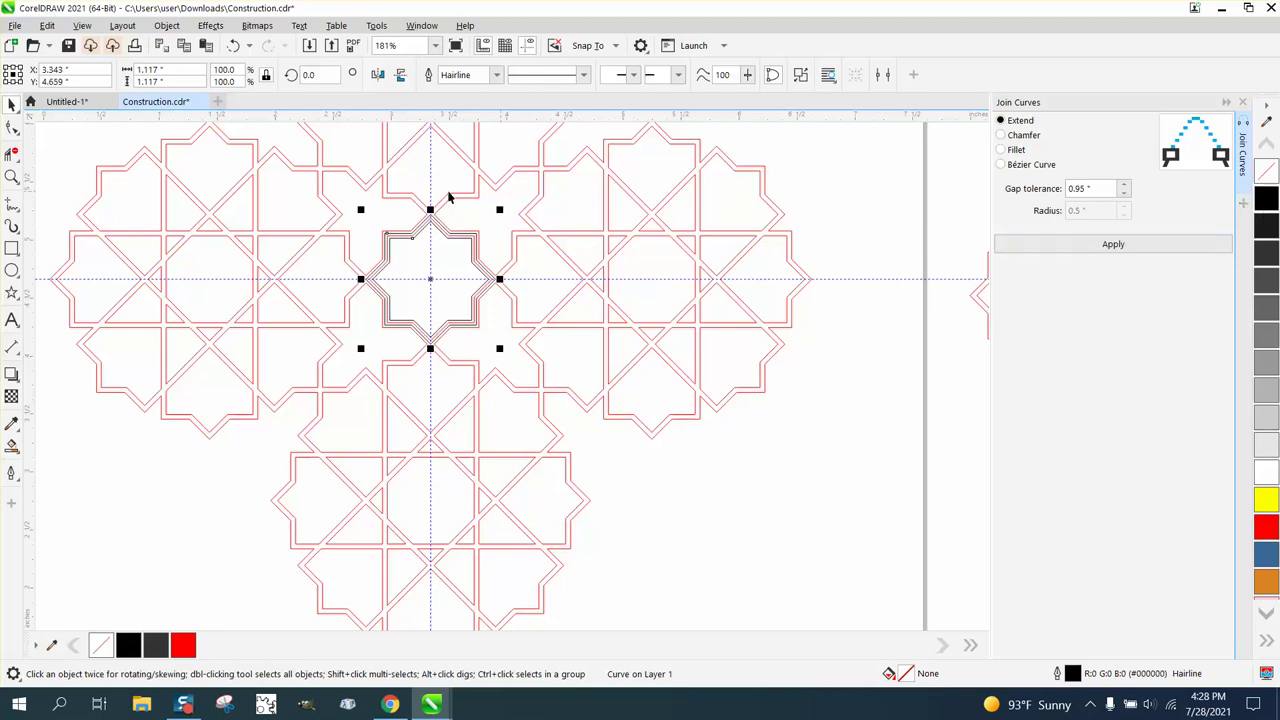
left_click(12, 176)
left_click_drag(357, 200, 553, 277)
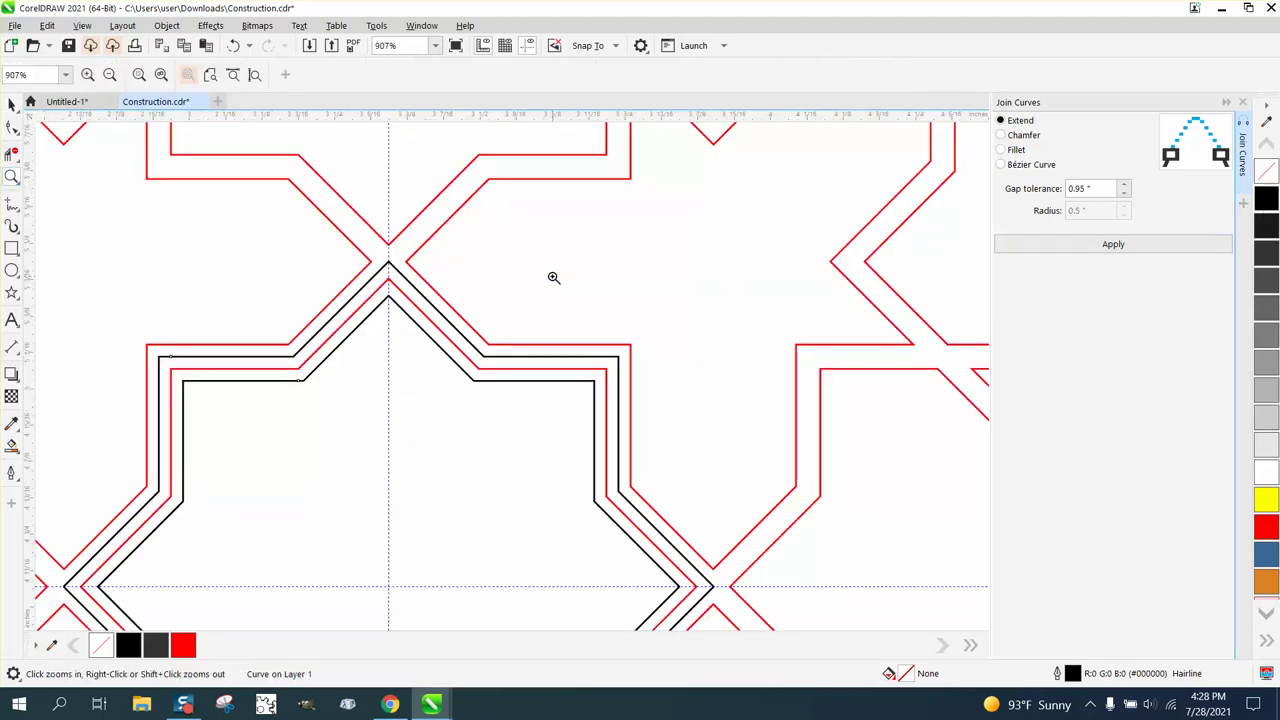
scroll(504, 278, "down", 3)
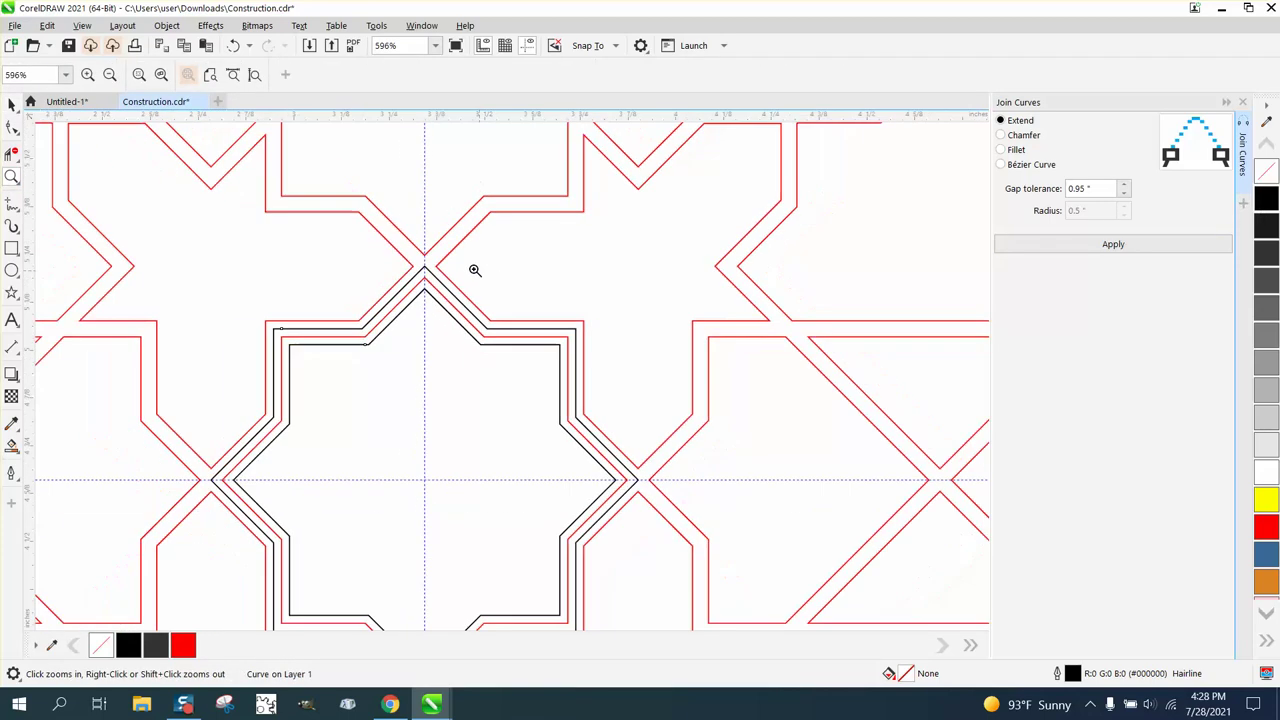
Move the black double-outlined star off the pattern to the blank area at about X 6.64", Y 3.298"
left_click(18, 102)
scroll(397, 222, "down", 2)
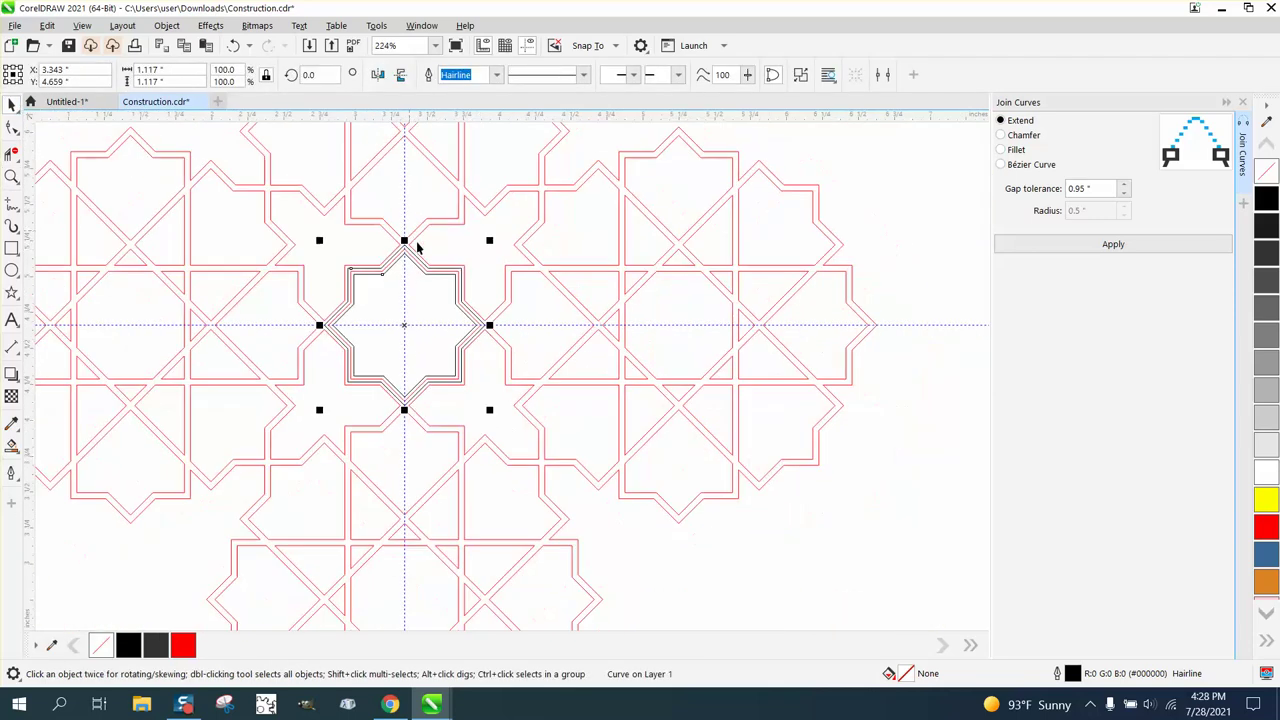
left_click_drag(408, 341, 880, 518)
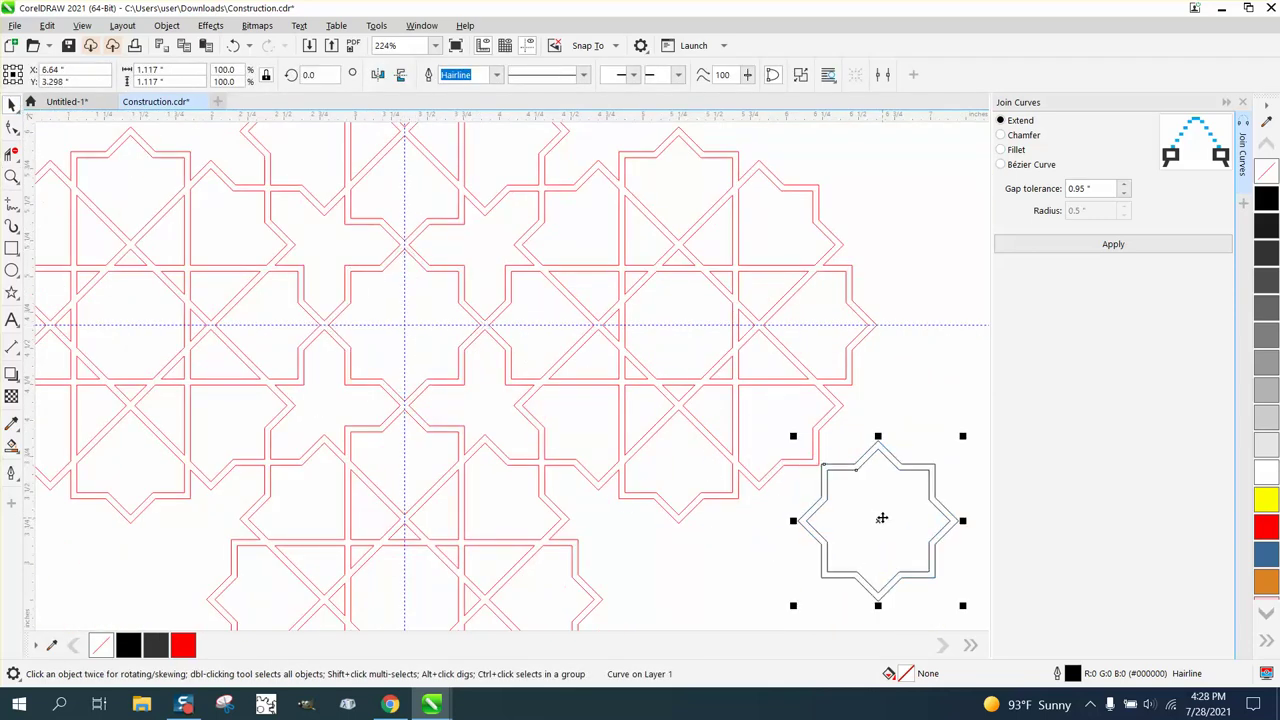
Delete the black double-outlined star from the blank area beside the pattern
key("Delete")
scroll(448, 392, "down", 1)
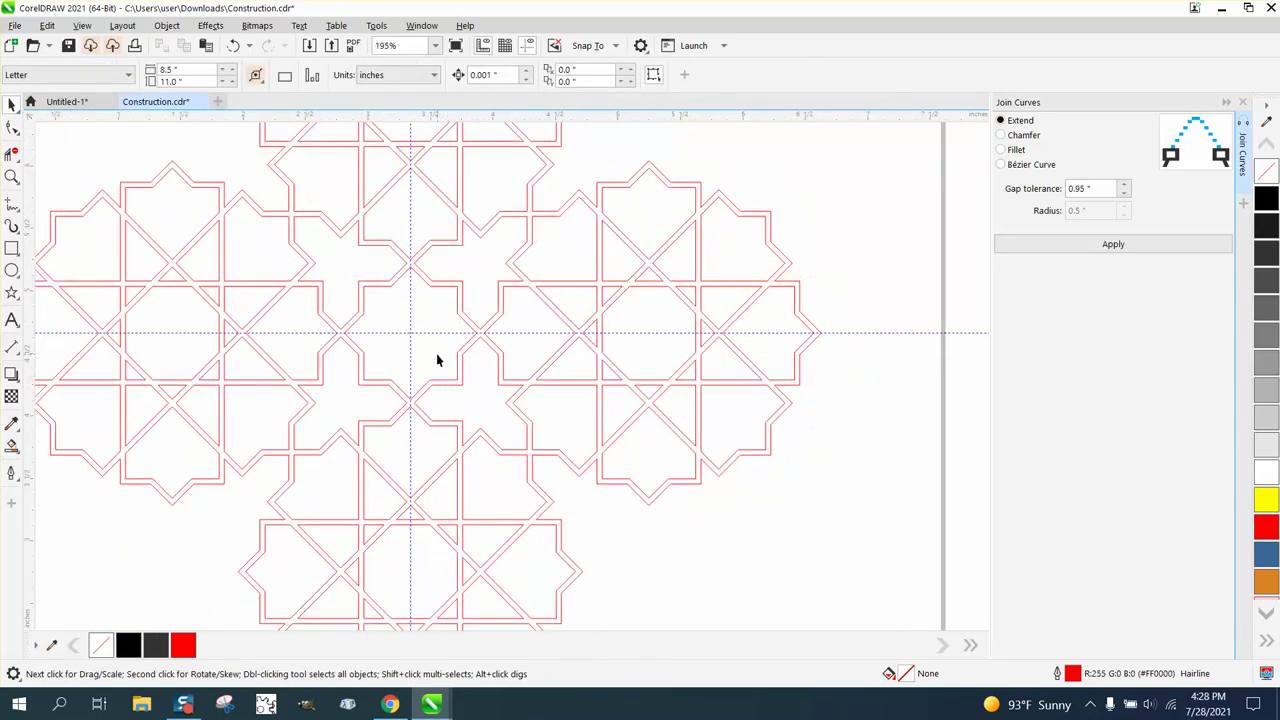
scroll(437, 358, "down", 3)
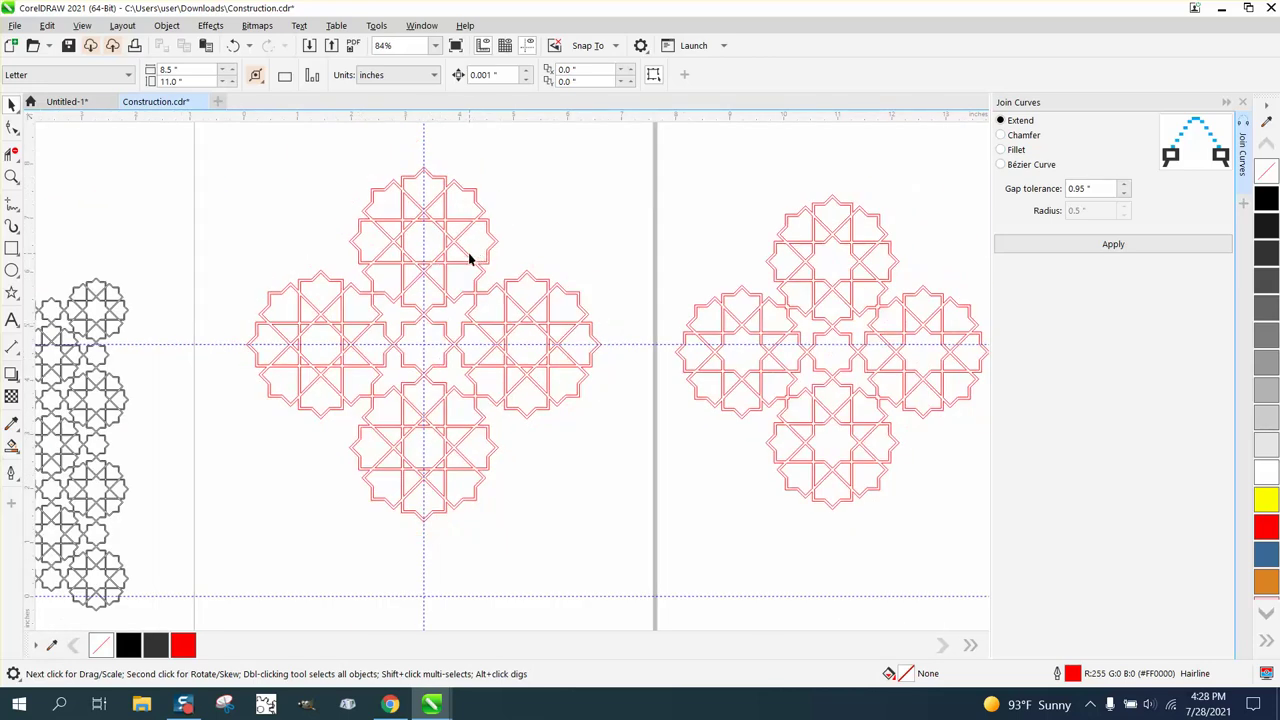
Place a copy of the whole welded red pattern diagonally up and left, overlapping the original, at about X 0.399", Y 7.542"
left_click(12, 177)
left_click_drag(264, 178, 650, 505)
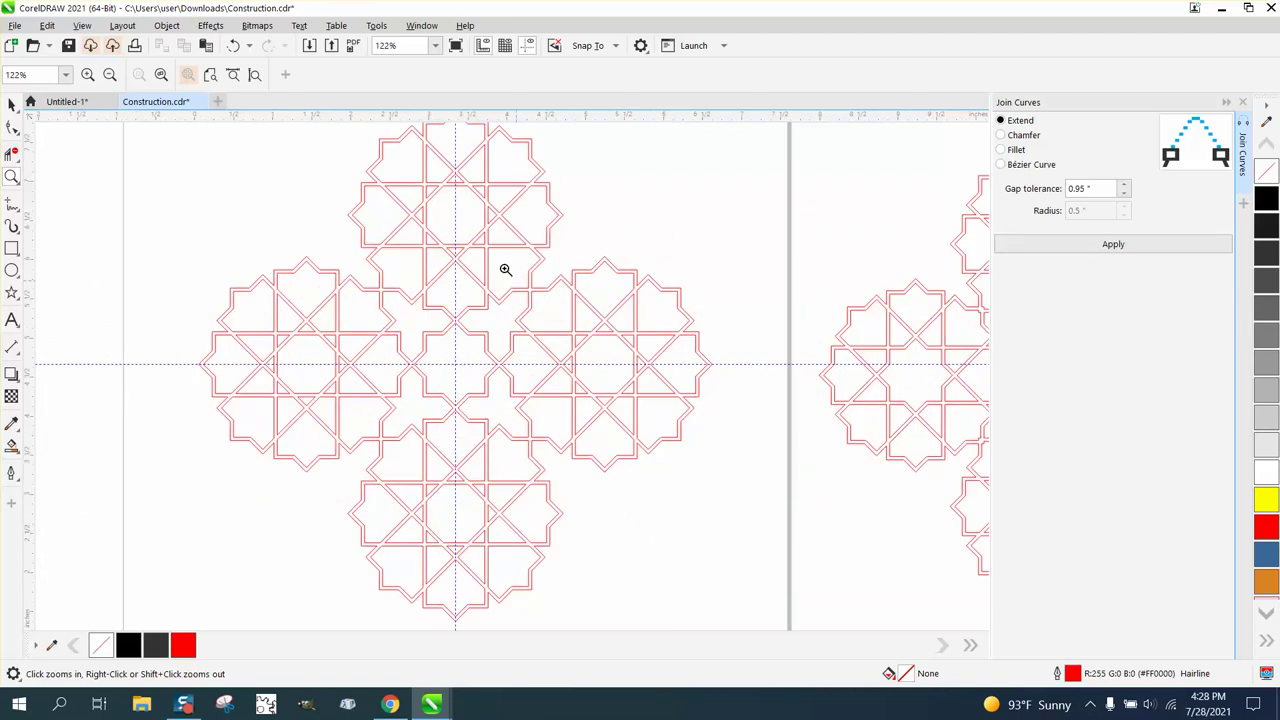
scroll(477, 423, "down", 1)
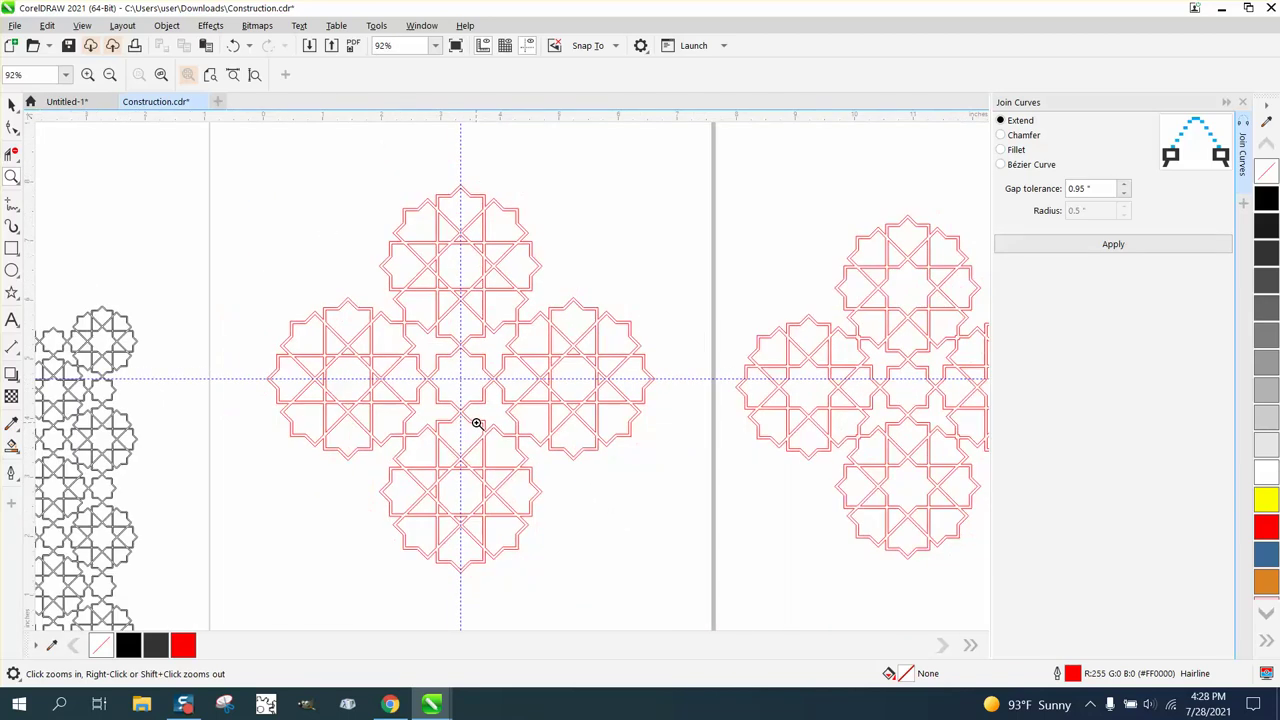
scroll(477, 423, "down", 1)
scroll(474, 421, "down", 1)
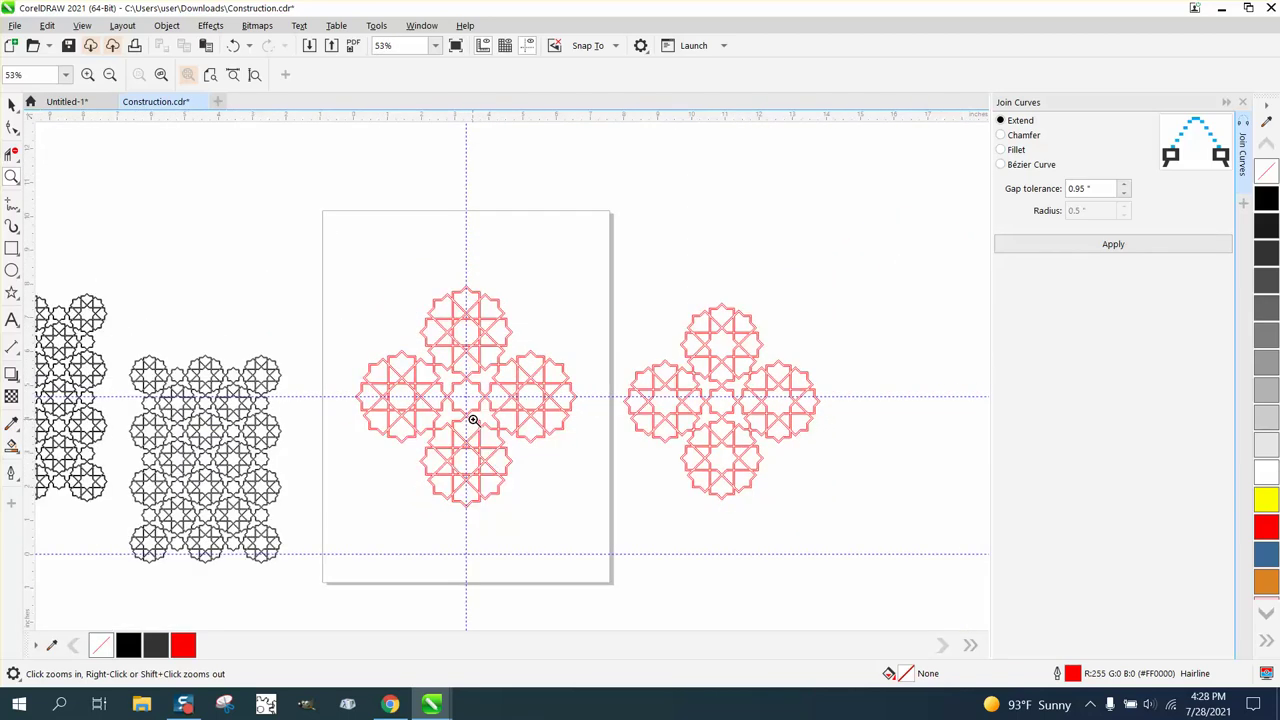
left_click(12, 104)
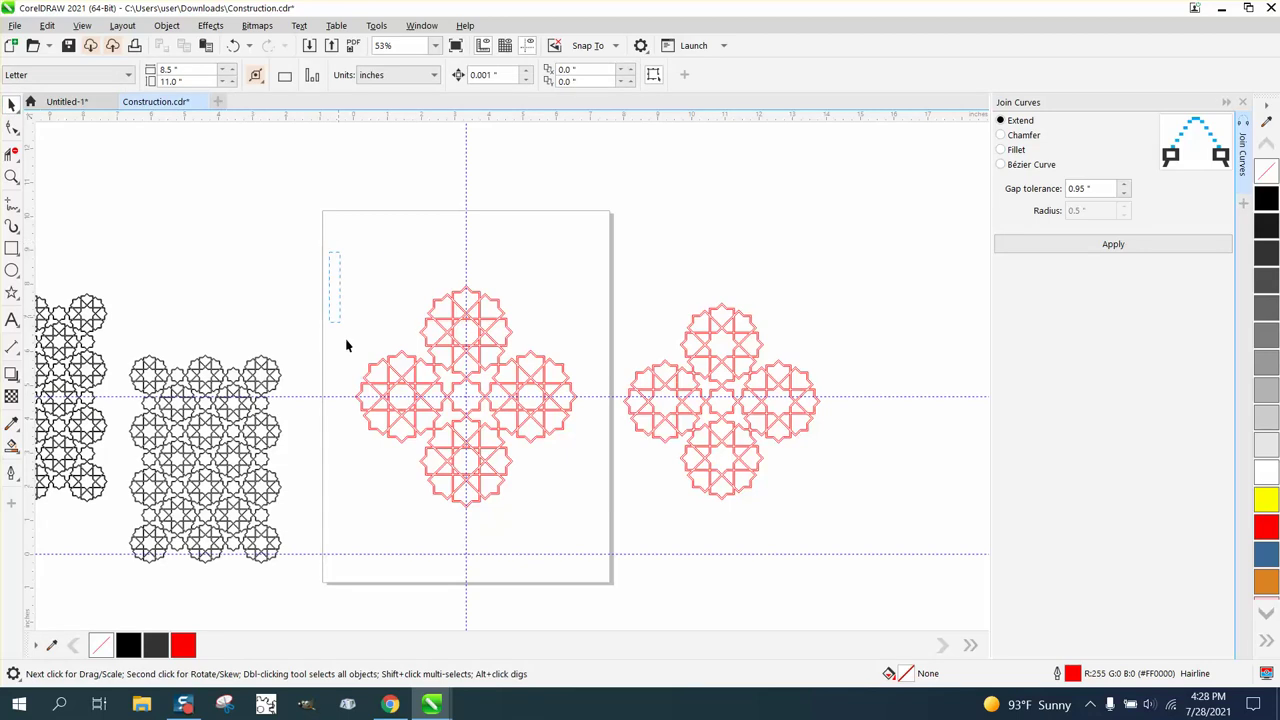
left_click_drag(595, 527, 604, 531)
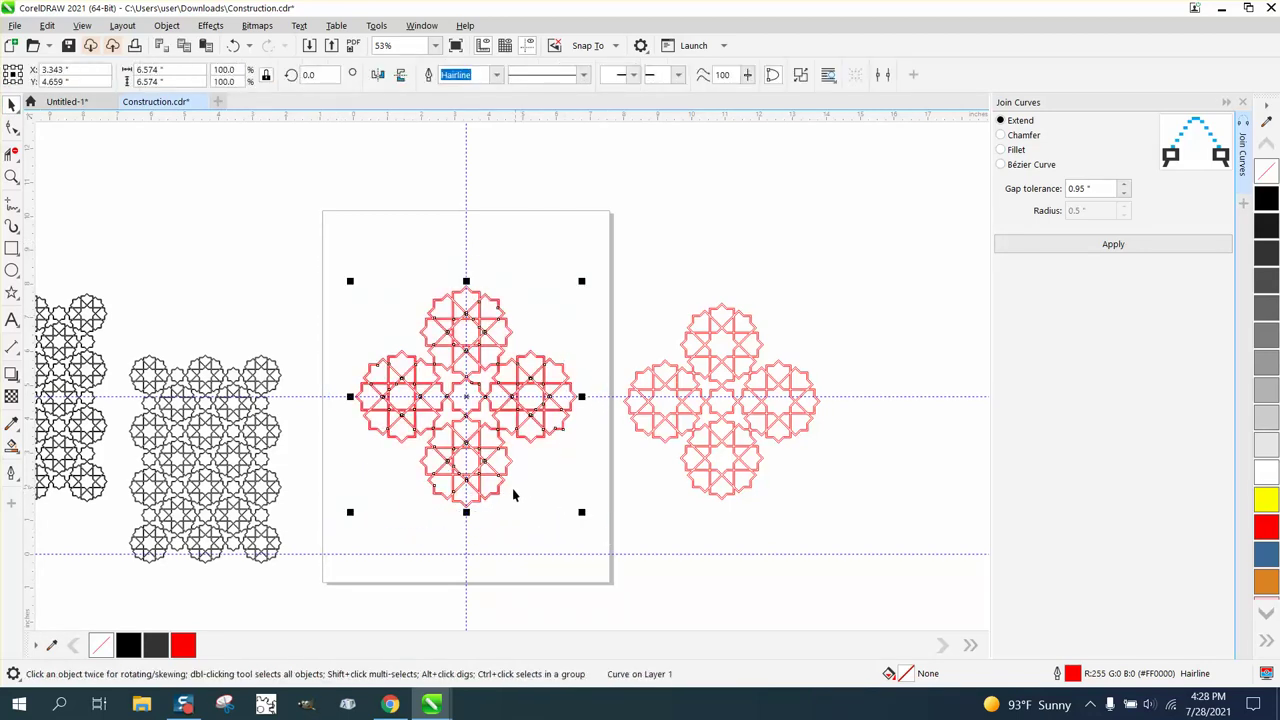
left_click_drag(500, 491, 400, 396)
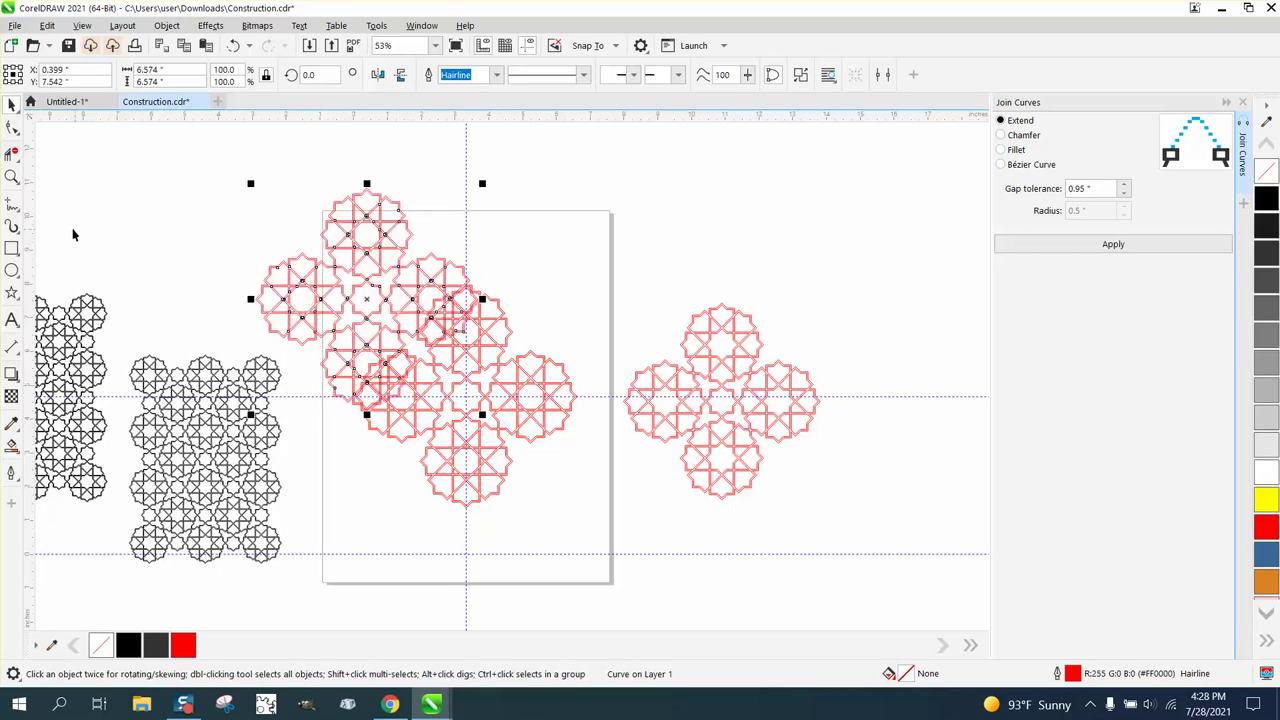
Try to align the pattern copy's overlapping rosettes with the original's by snapping to a node, at about X 0.798", Y 7.532"
left_click(12, 177)
left_click_drag(318, 270, 512, 390)
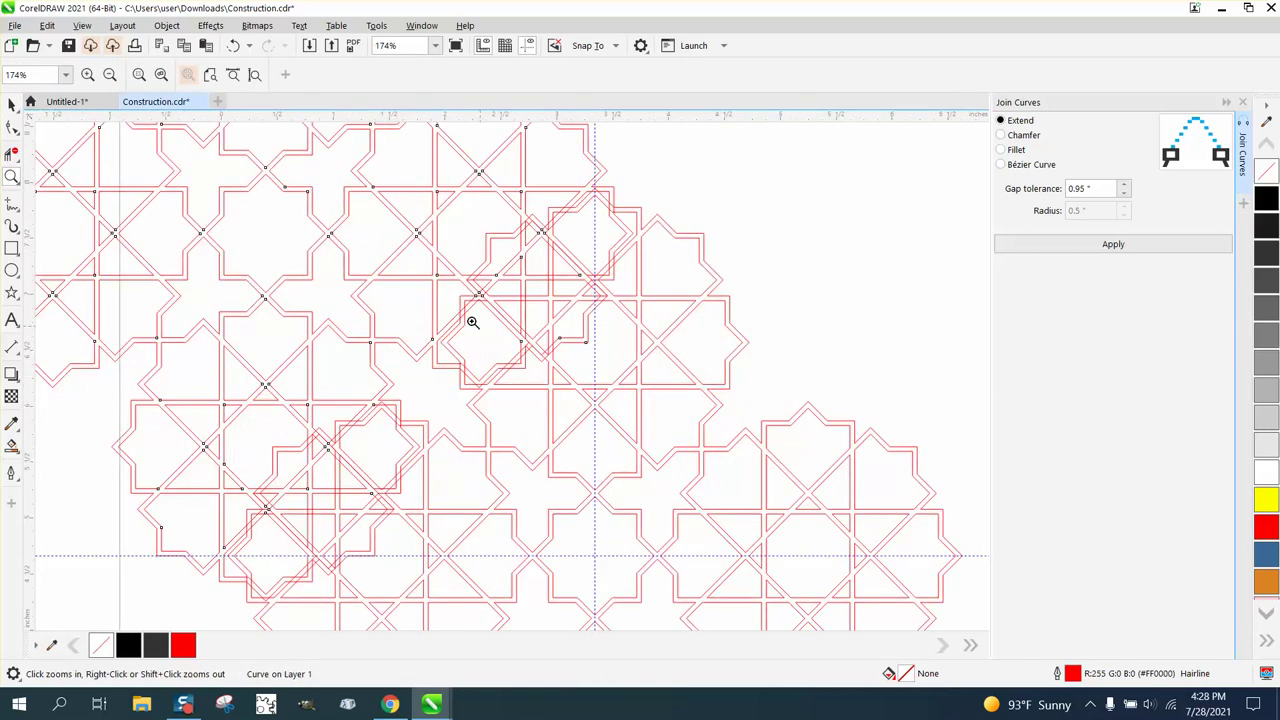
left_click(10, 101)
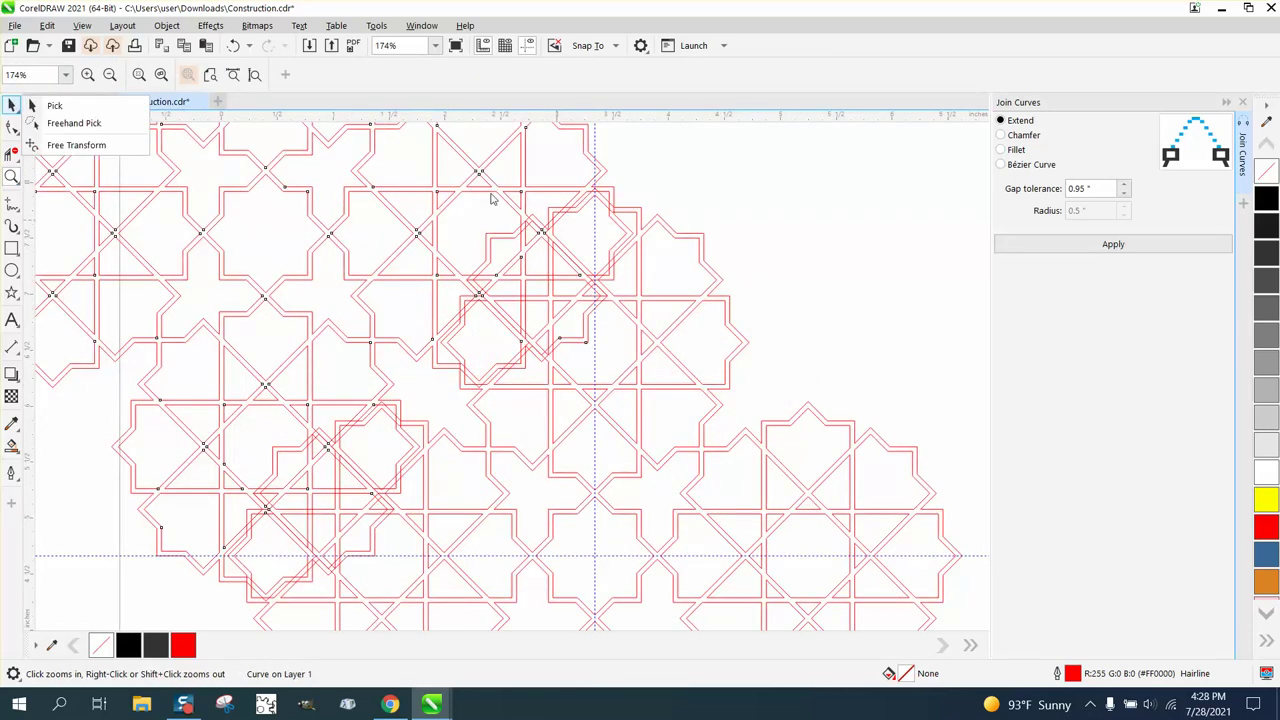
left_click(611, 193)
left_click(630, 168)
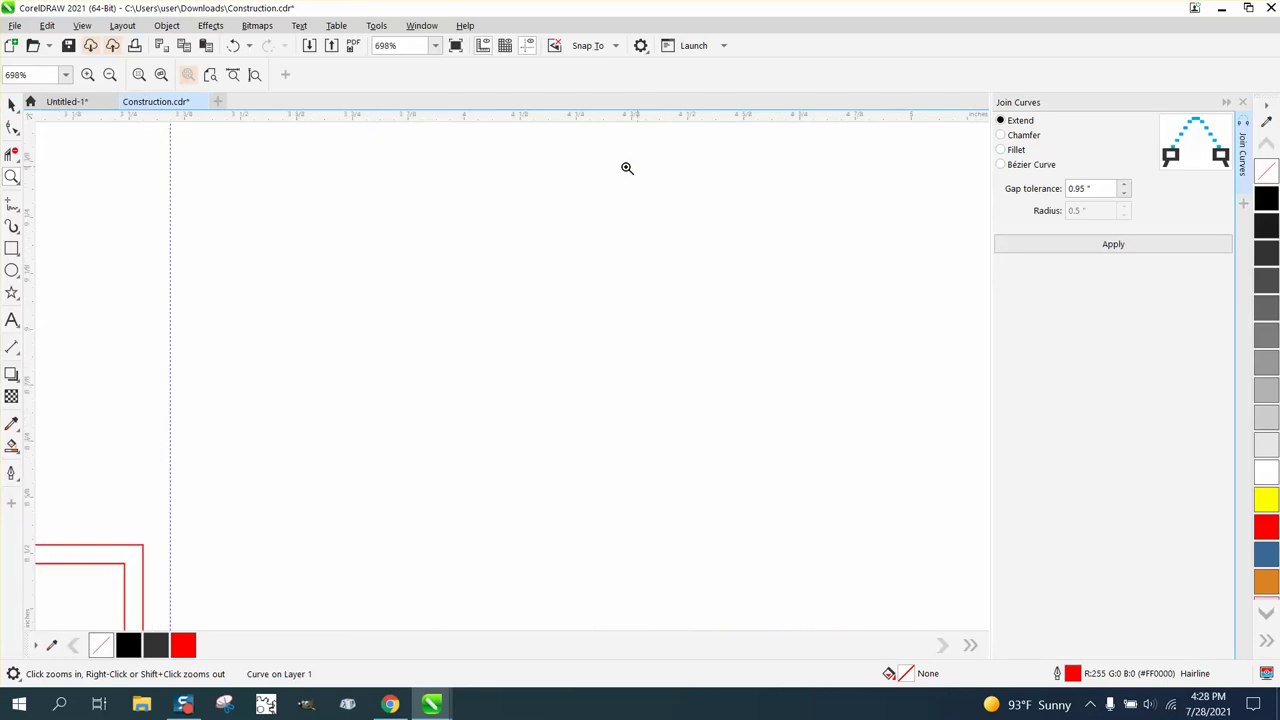
left_click(10, 101)
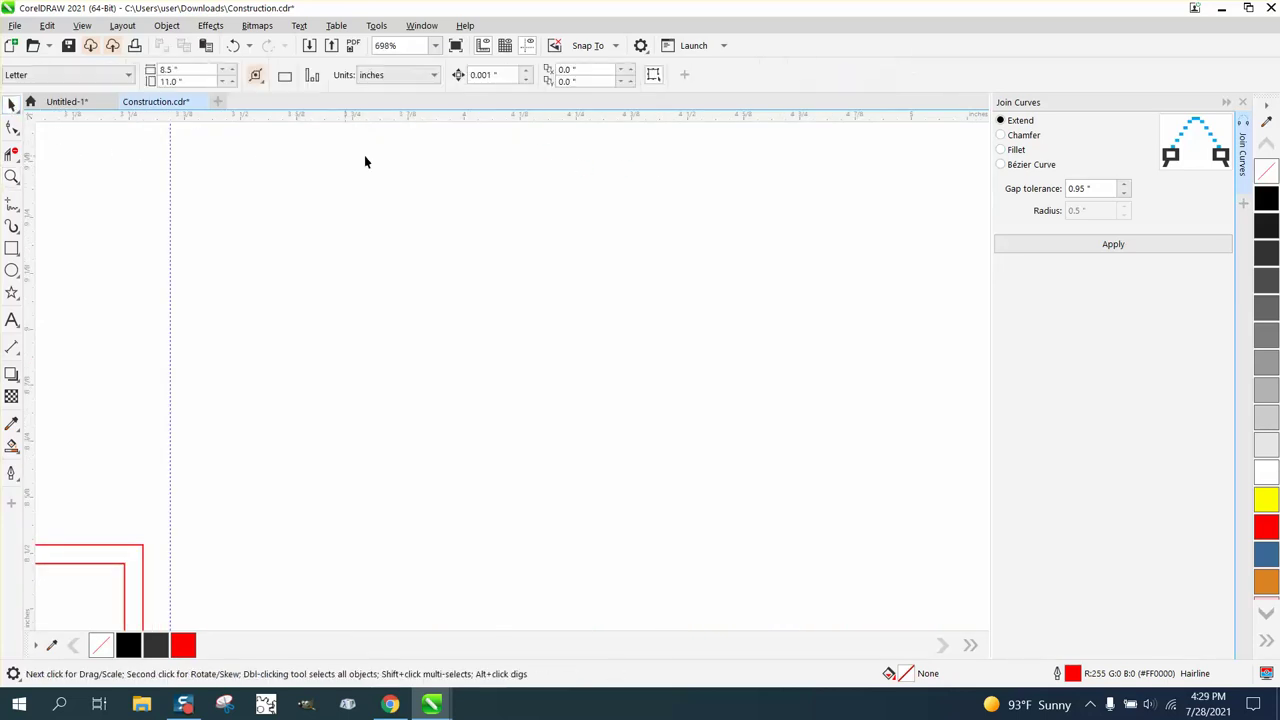
scroll(397, 186, "down", 5)
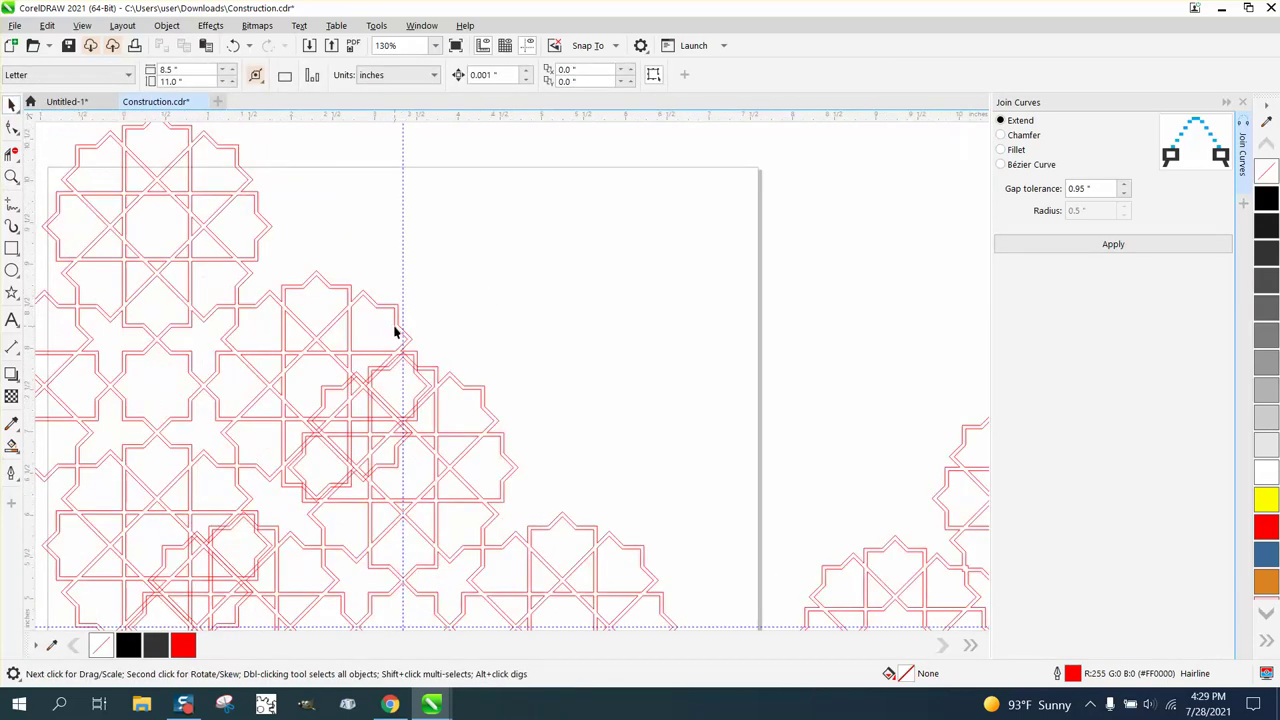
left_click_drag(395, 332, 397, 289)
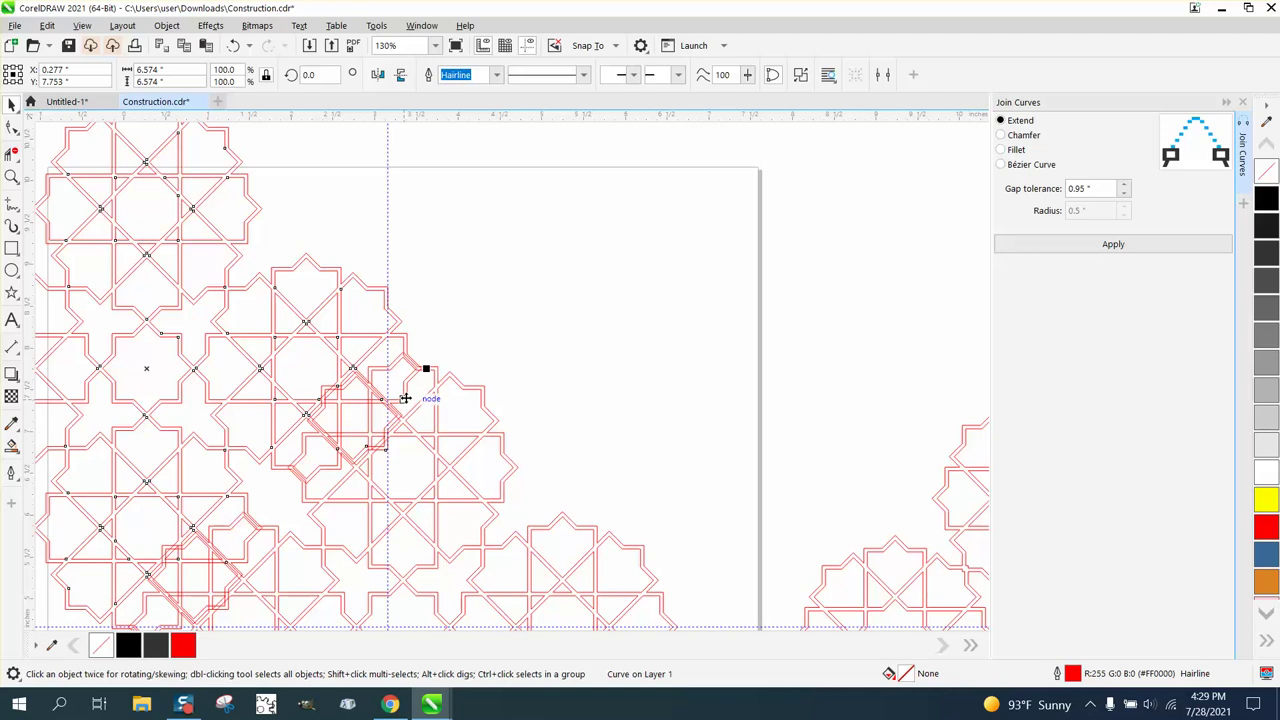
left_click_drag(405, 398, 448, 424)
Delete the overlapping copy of the red pattern, leaving the original on the page
scroll(457, 340, "down", 3)
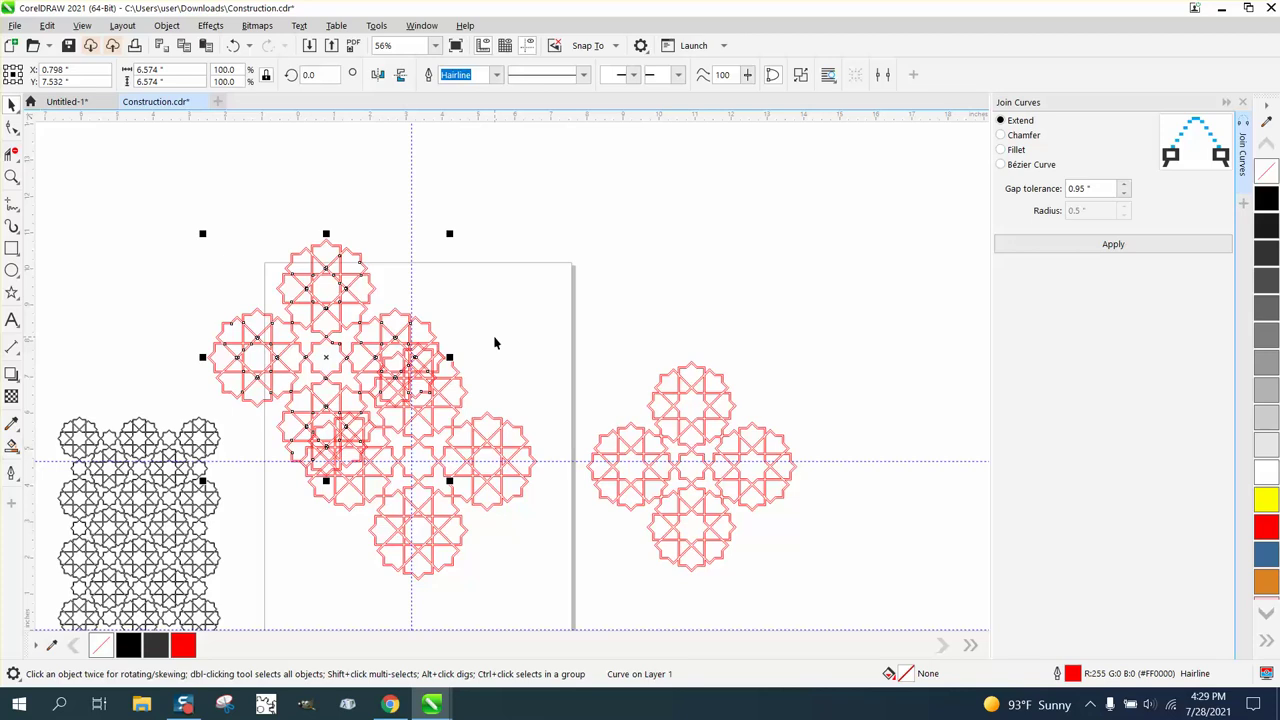
key("Delete")
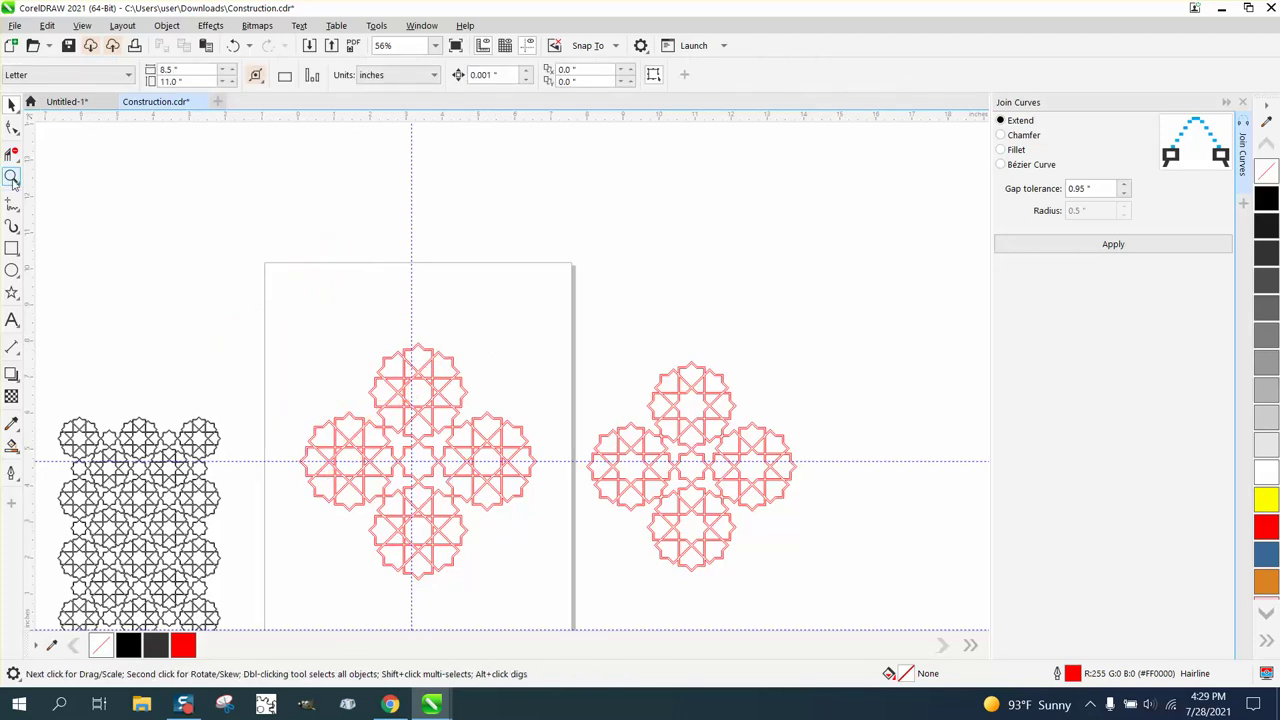
key("space")
left_click_drag(306, 325, 567, 560)
left_click_drag(298, 350, 547, 565)
left_click(12, 177)
left_click_drag(314, 326, 604, 592)
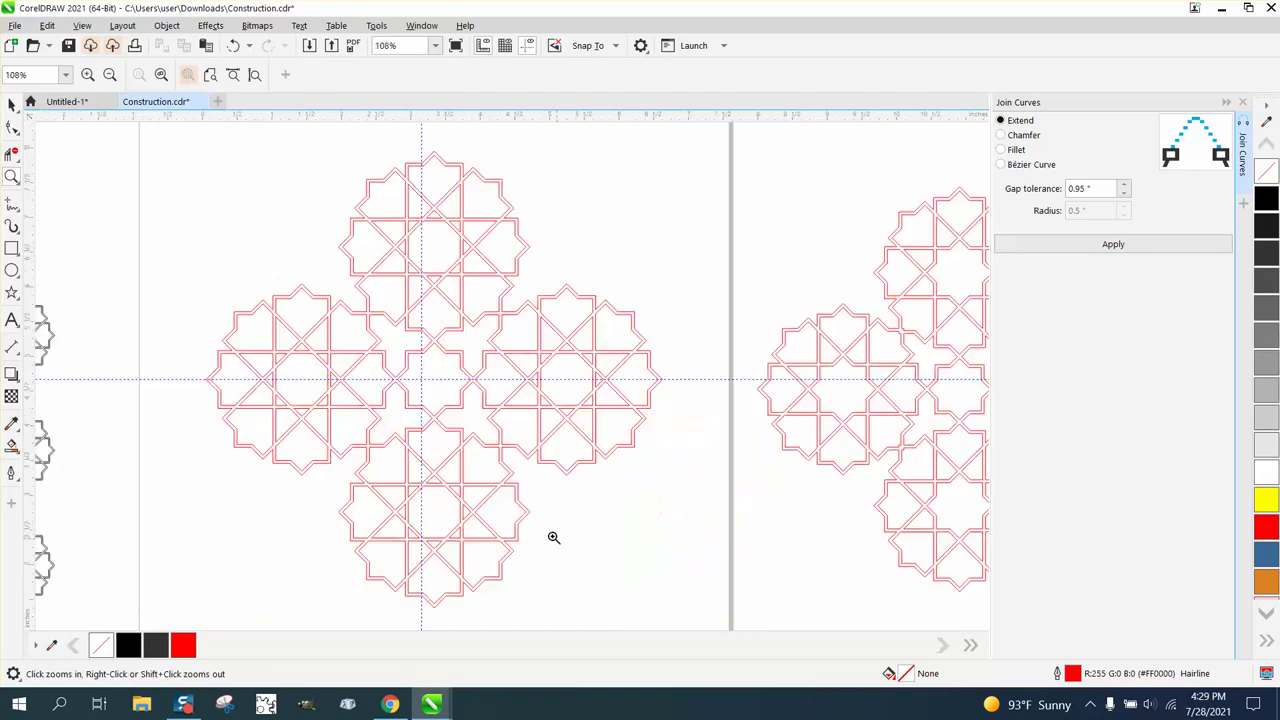